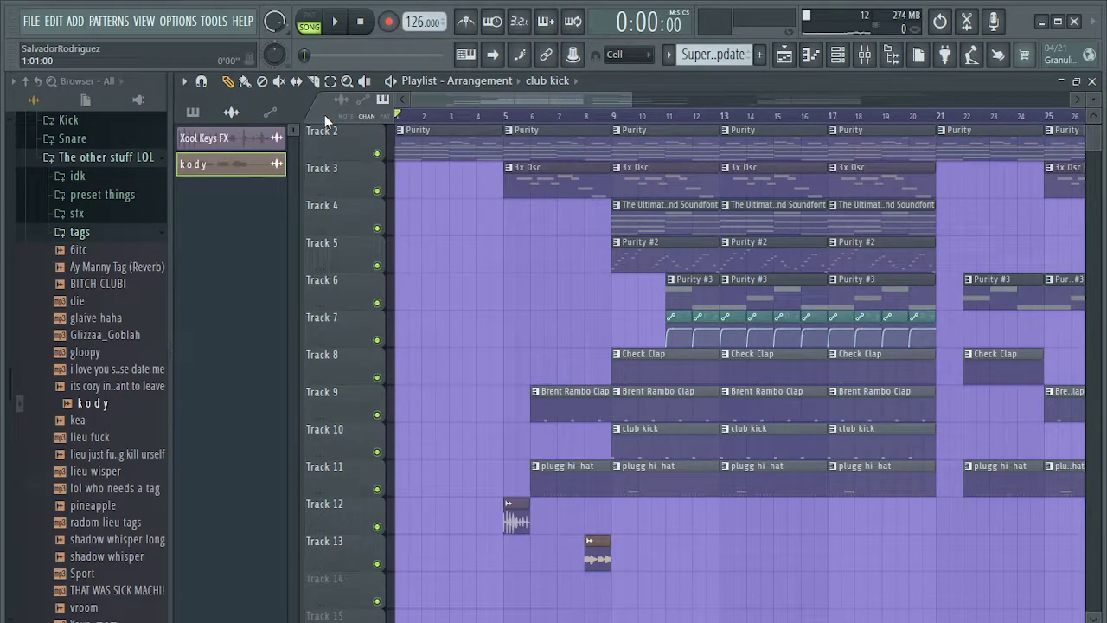
- Survey the whole playlist arrangement from the first bar to the final clips, returning to the opening bars
drag(464, 115, 397, 115)
scroll(419, 234, right, 2)
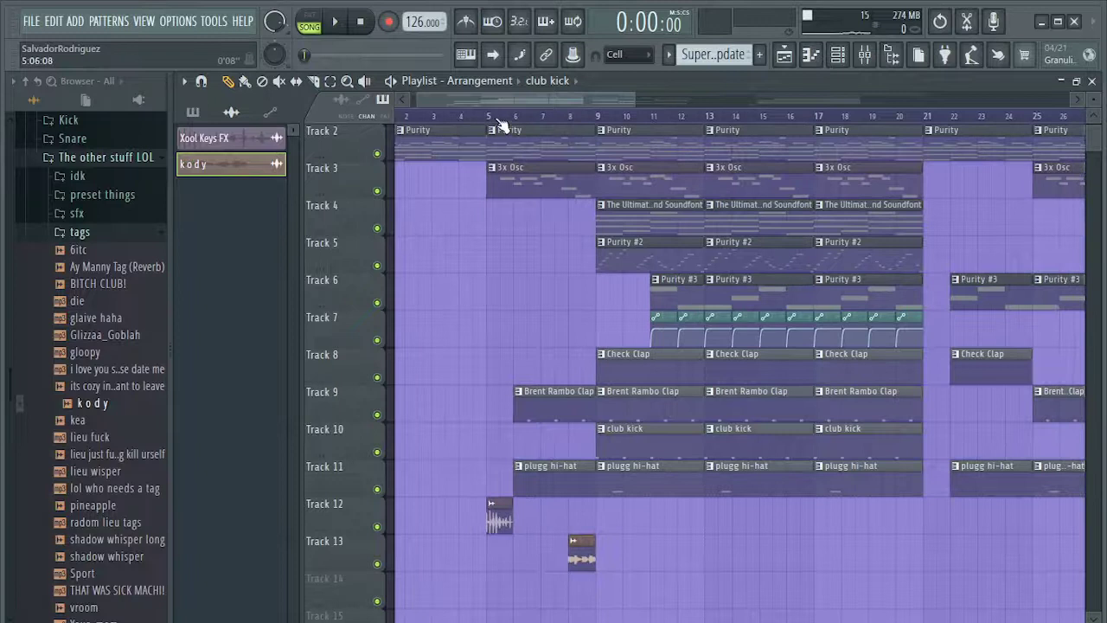
scroll(485, 129, left, 2)
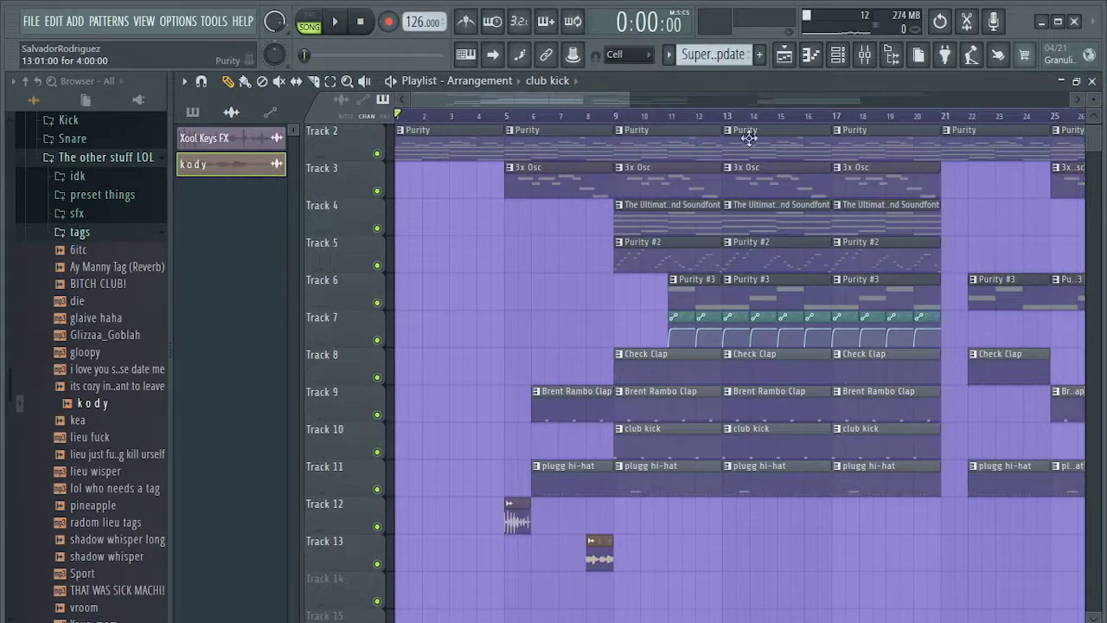
scroll(748, 139, down, 5)
click(805, 116)
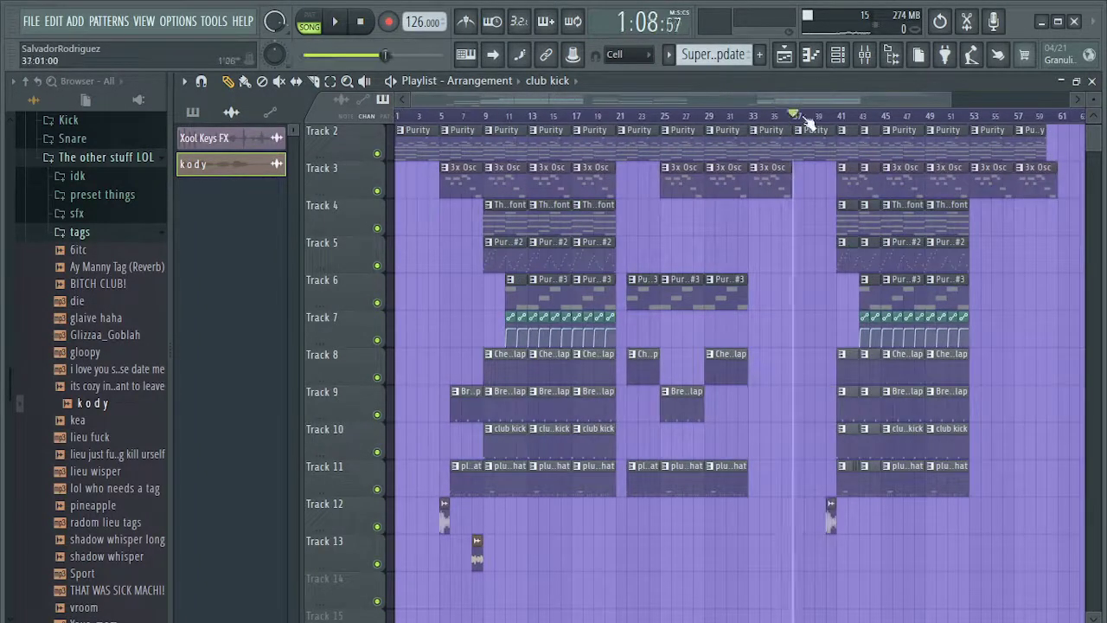
click(424, 116)
key(space)
scroll(441, 181, up, 5)
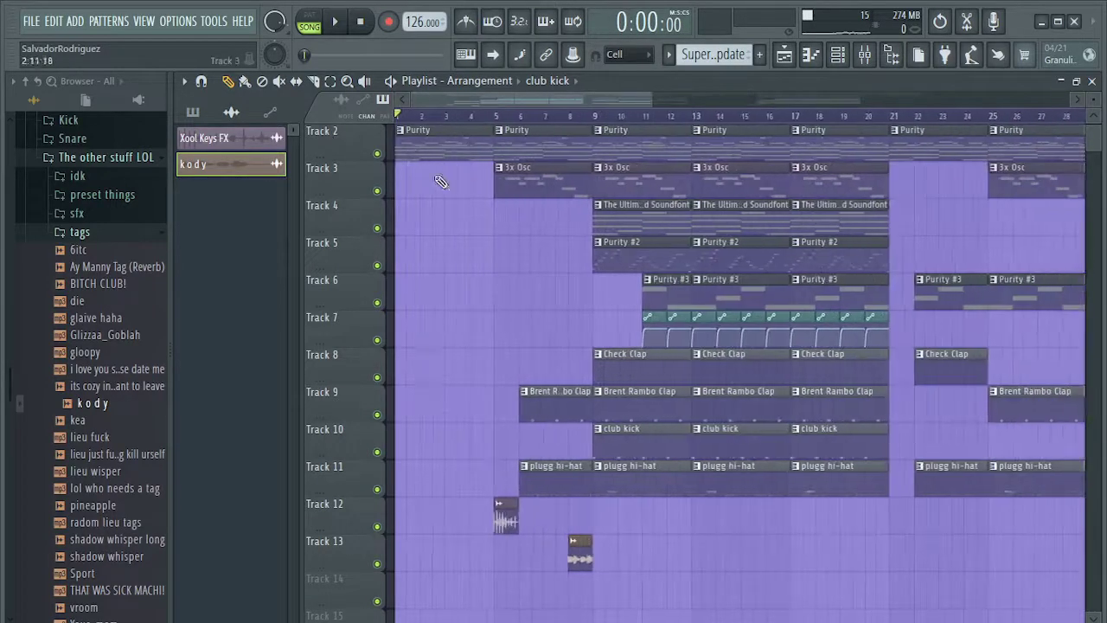
- Open the Super_Nintendo_Unofficial_update pattern in the piano roll and bring up its SoundFont Player instrument
click(440, 181)
double_click(440, 182)
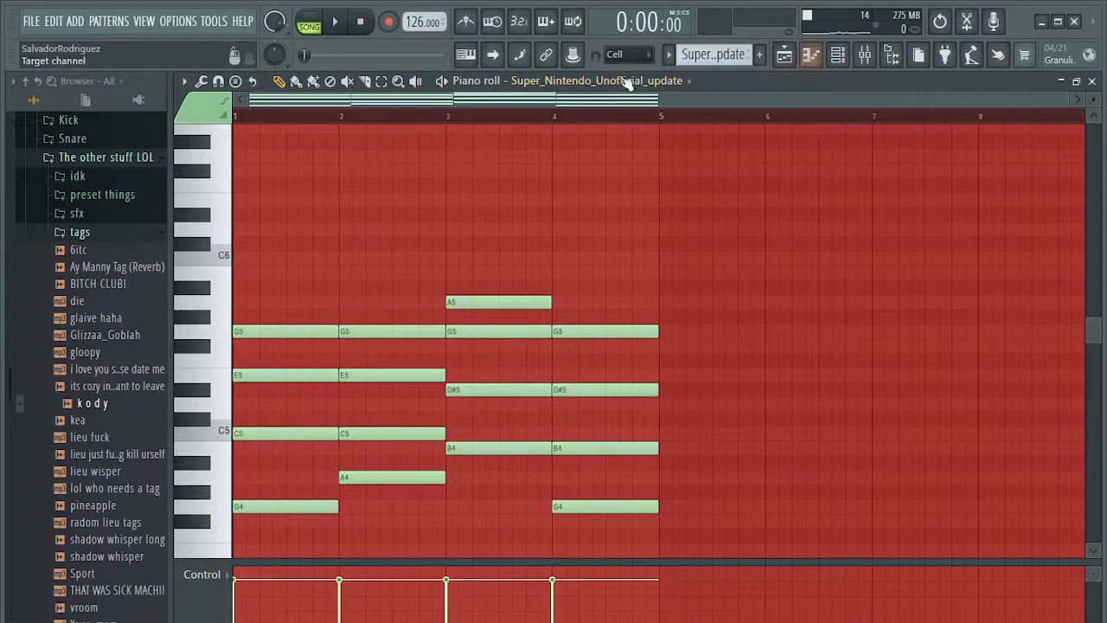
click(837, 54)
click(485, 291)
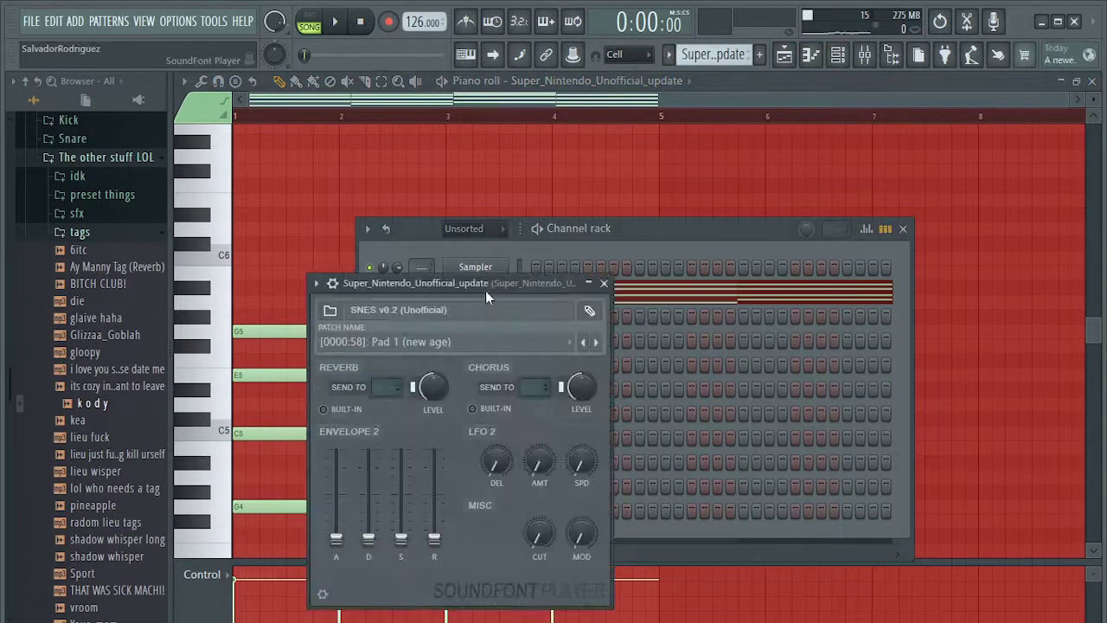
- Enable the typing keyboard piano and audition the Pad 1 (new age) patch, closing the instrument and channel rack
click(472, 59)
key(z)
key(c)
key(b)
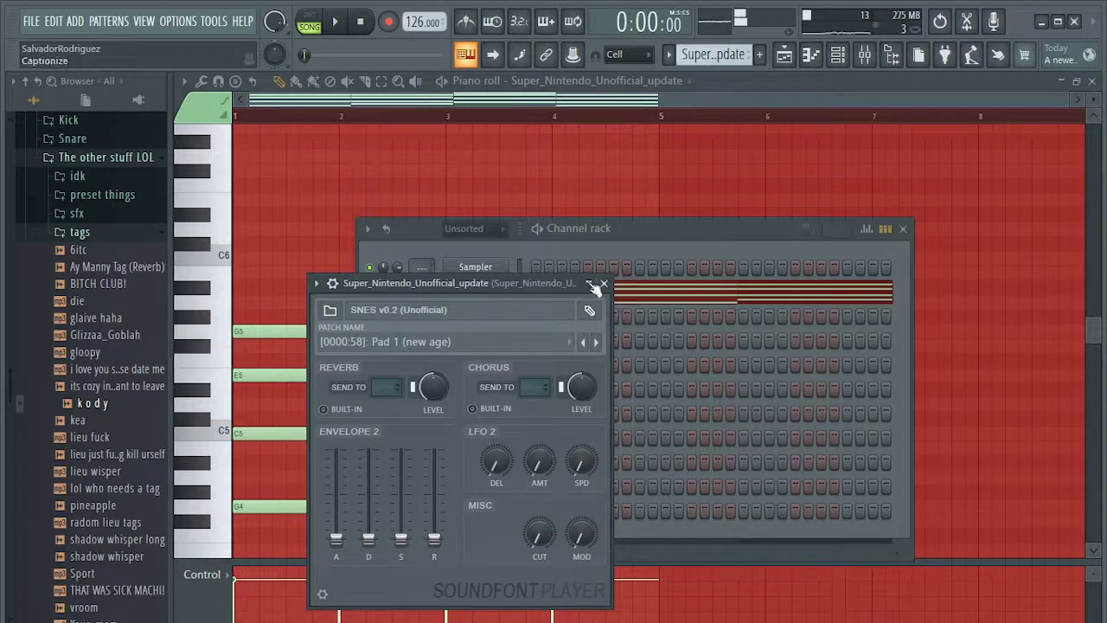
click(605, 284)
click(903, 229)
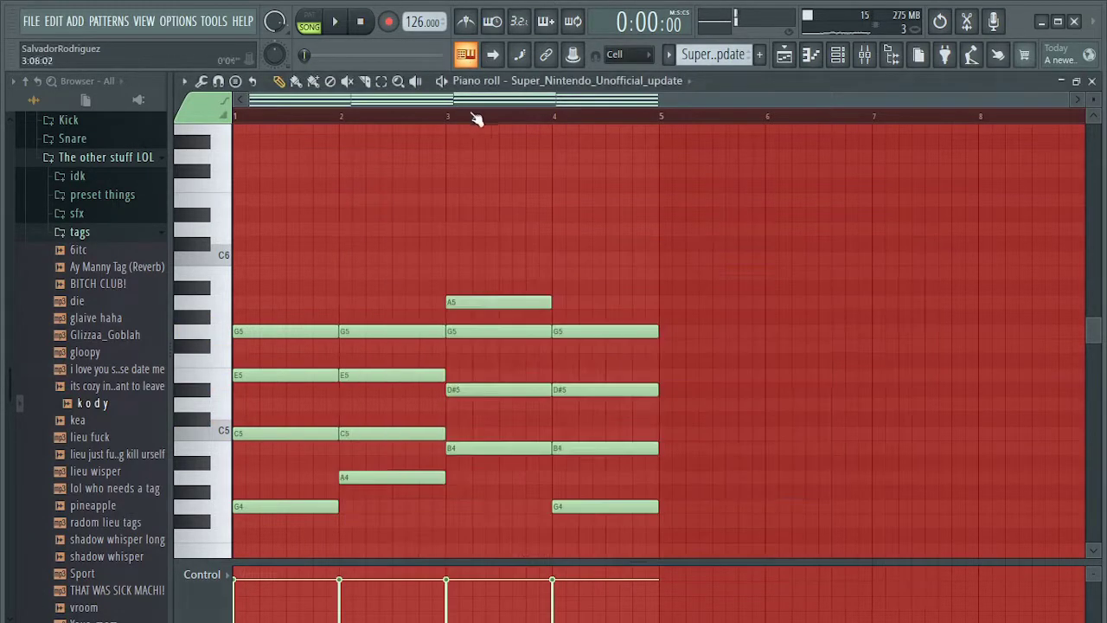
- Switch playback to pattern mode and listen to the Super_Nintendo_Unofficial_update chord pattern
click(309, 21)
click(334, 21)
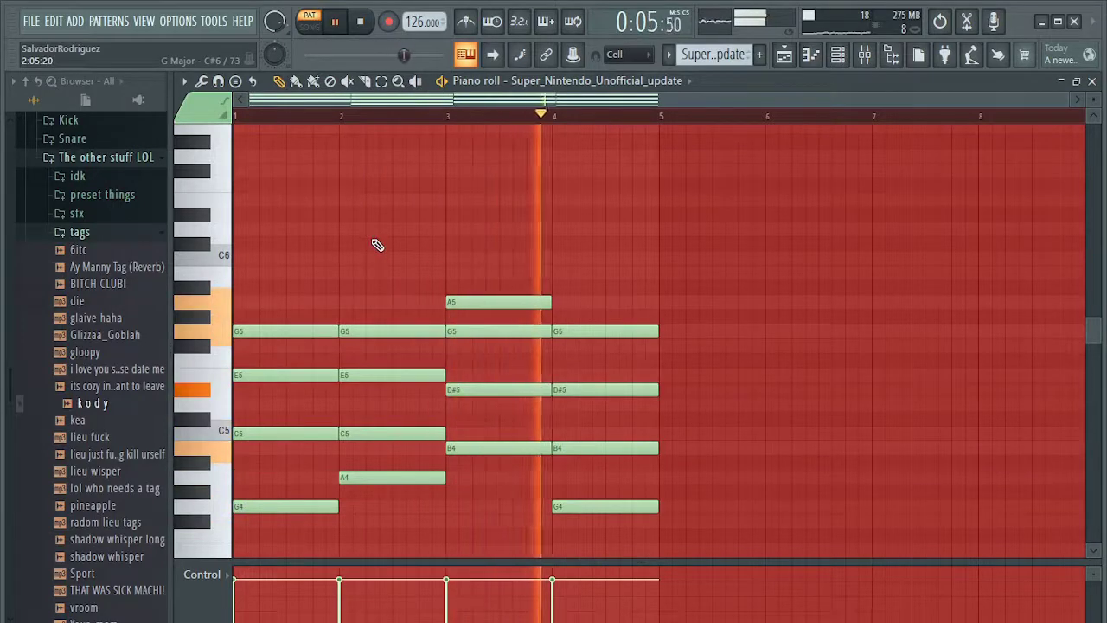
key(space)
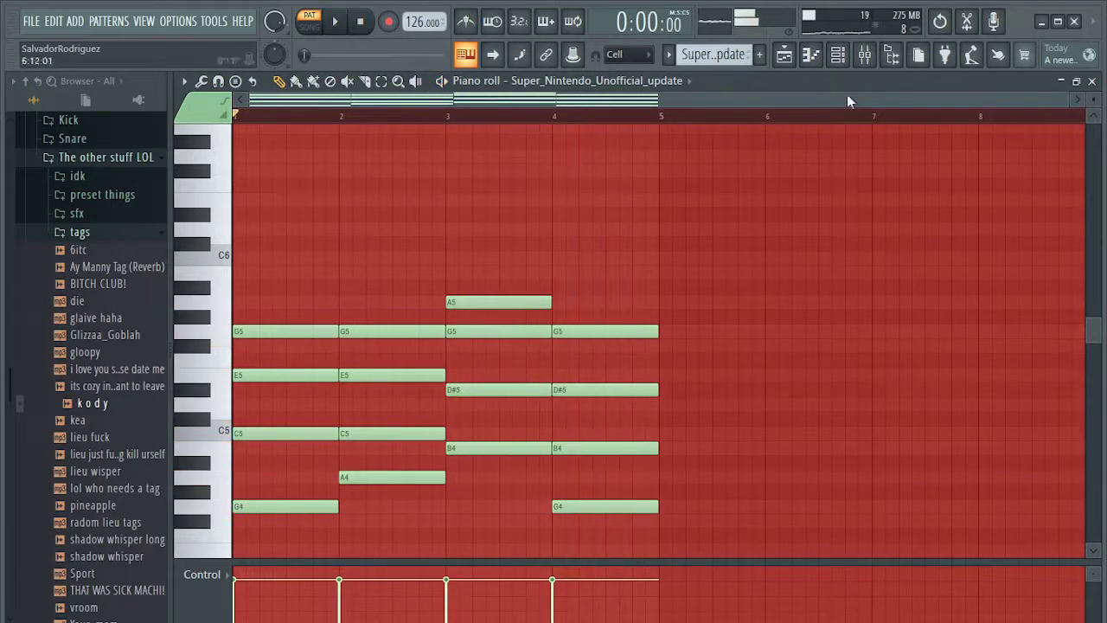
- Examine the Fruity Reeverb 2 settings and preset list on the Super_Nintendo_Unofficial_update mixer track
click(865, 54)
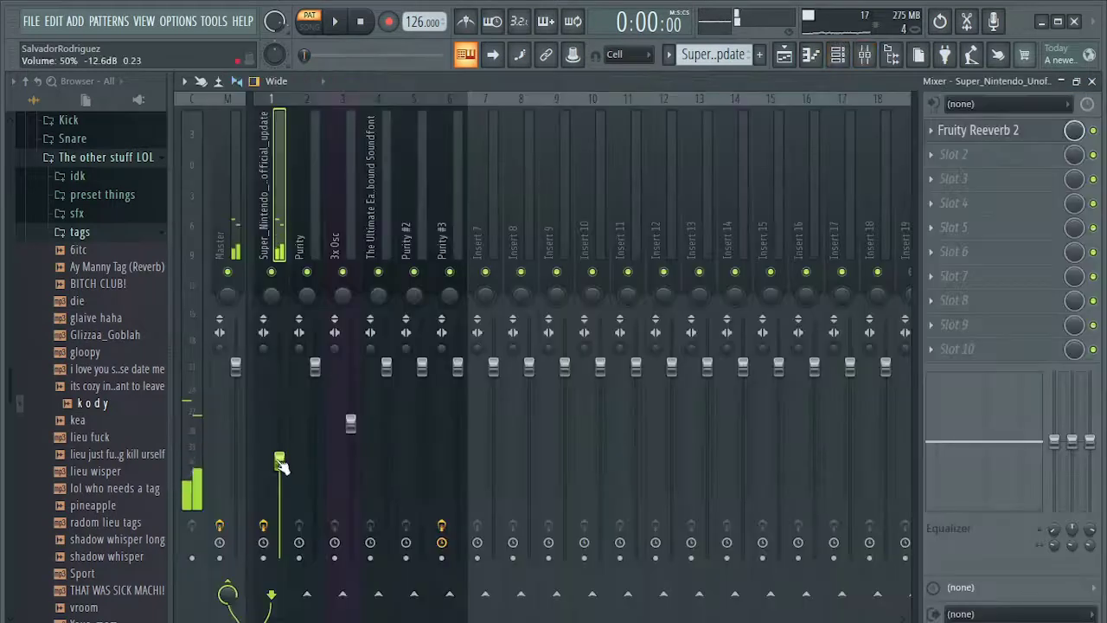
click(1008, 130)
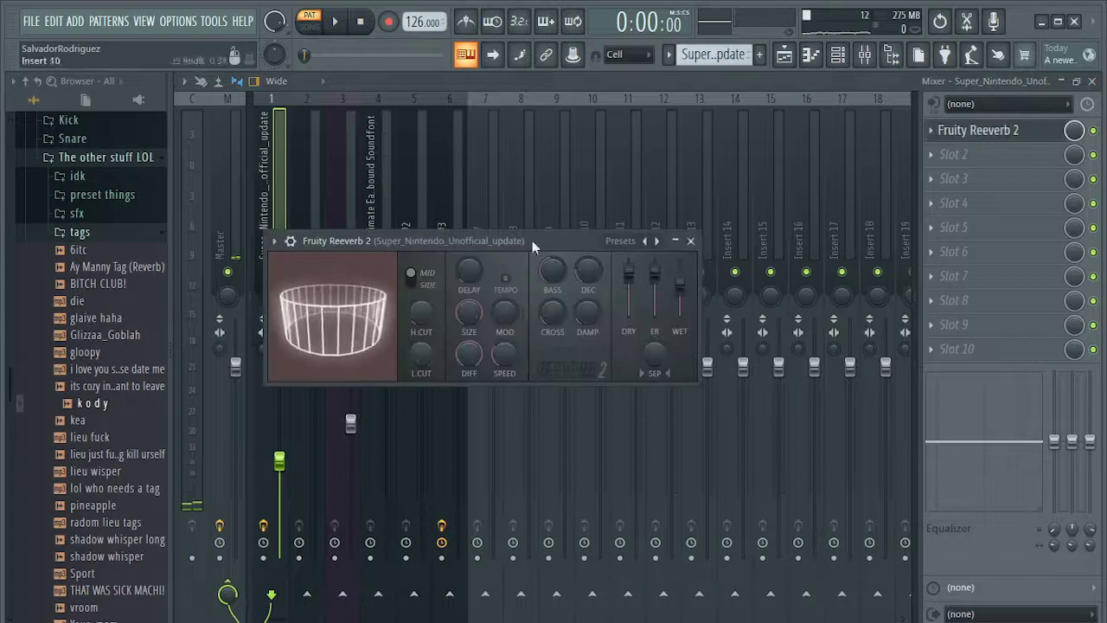
click(620, 240)
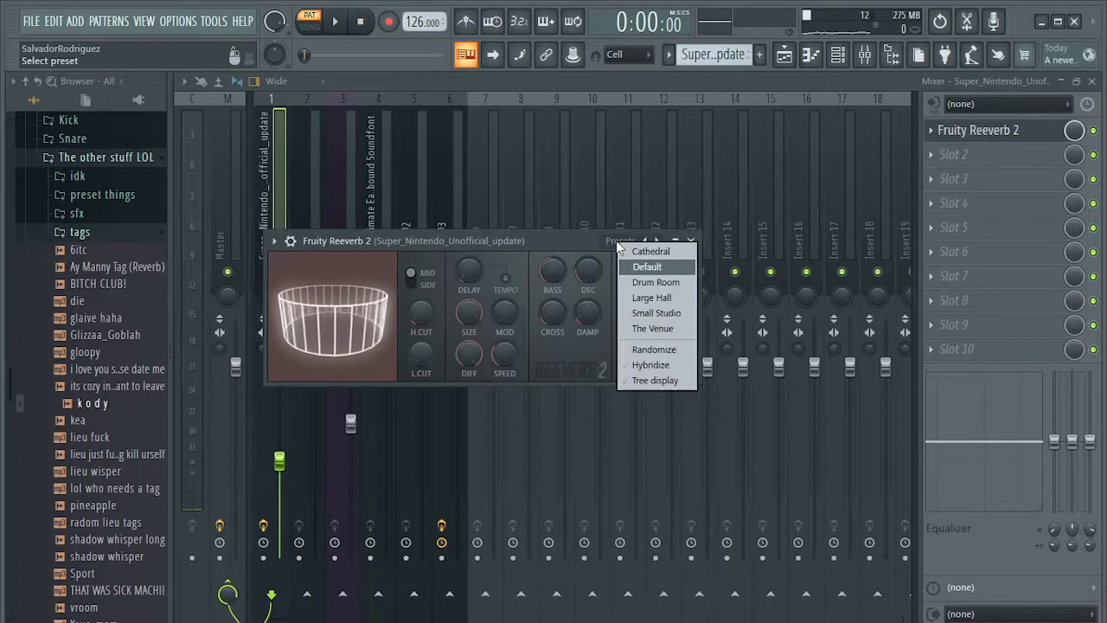
click(541, 245)
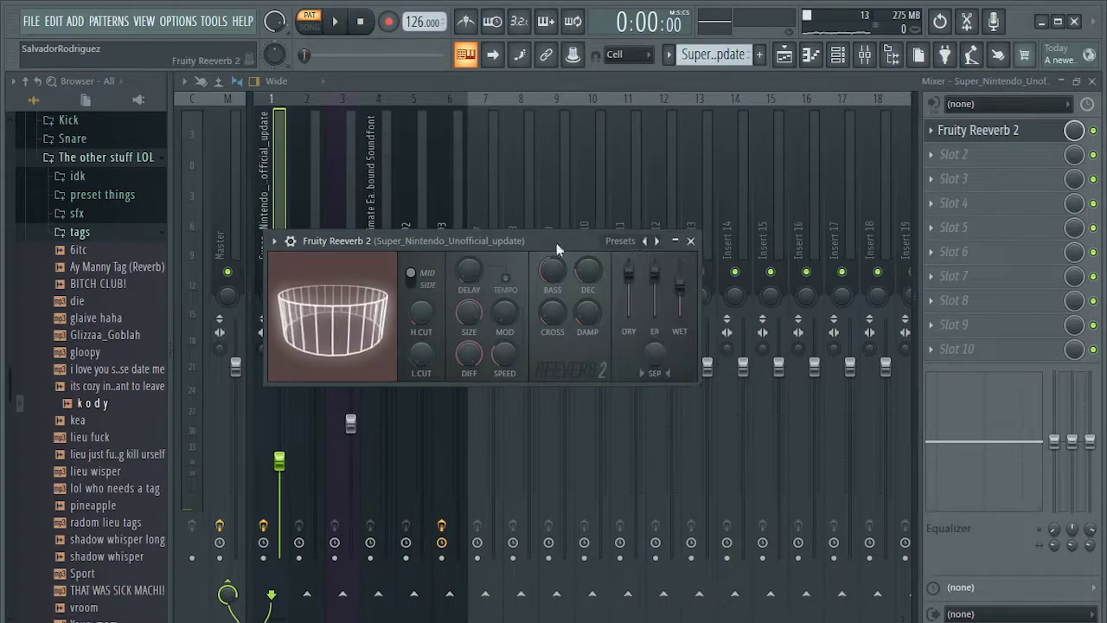
click(691, 241)
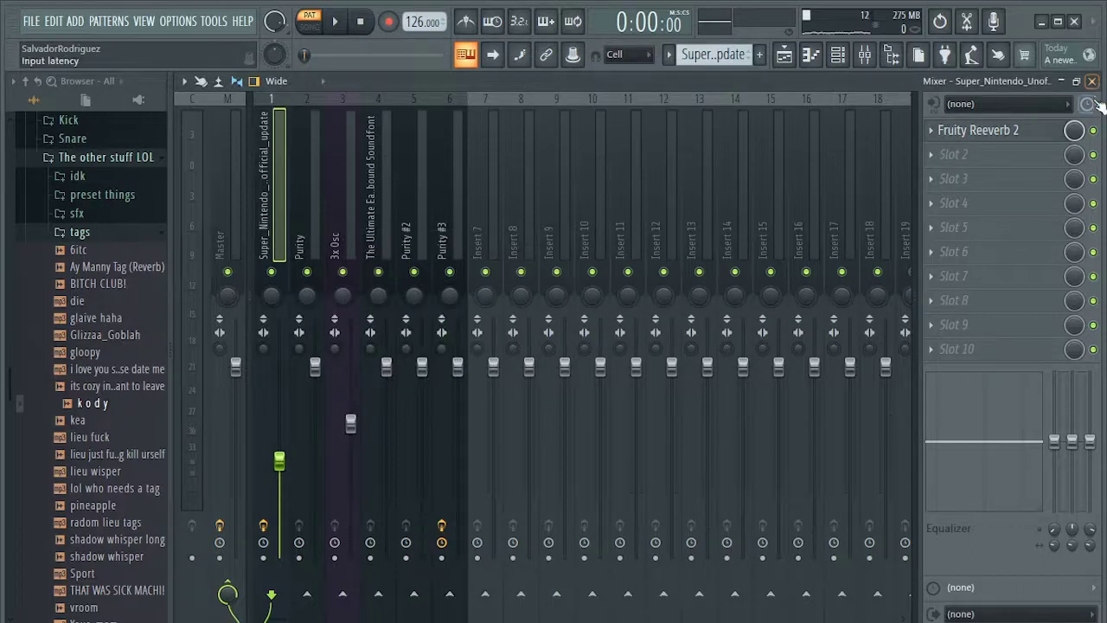
click(1094, 81)
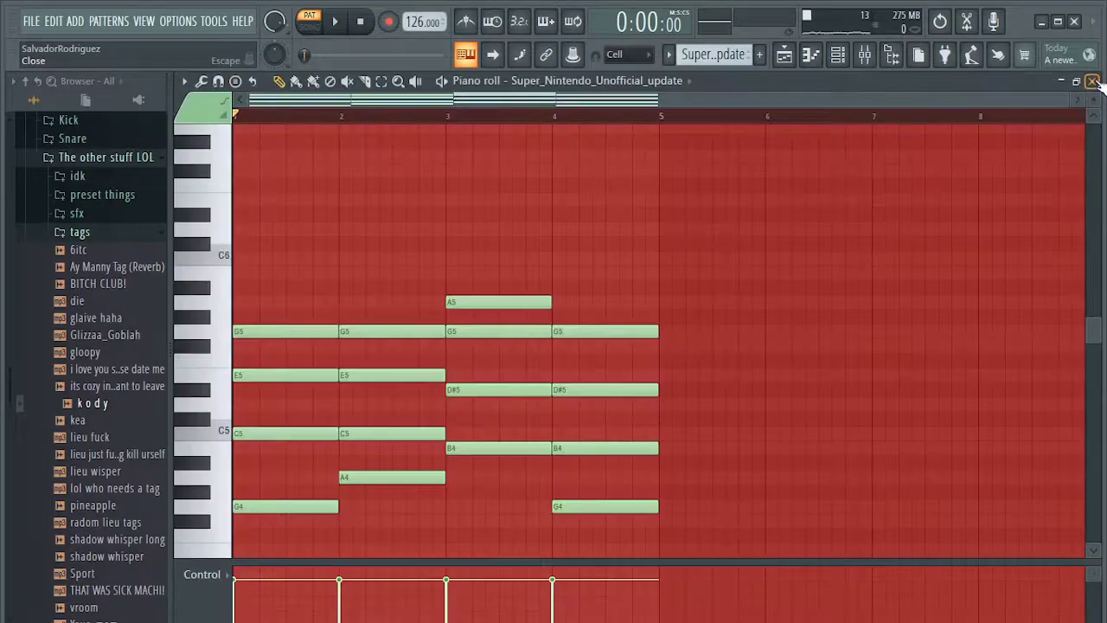
- Return to the playlist, open the Purity pattern in the piano roll and bring up its Purity instrument
click(1094, 82)
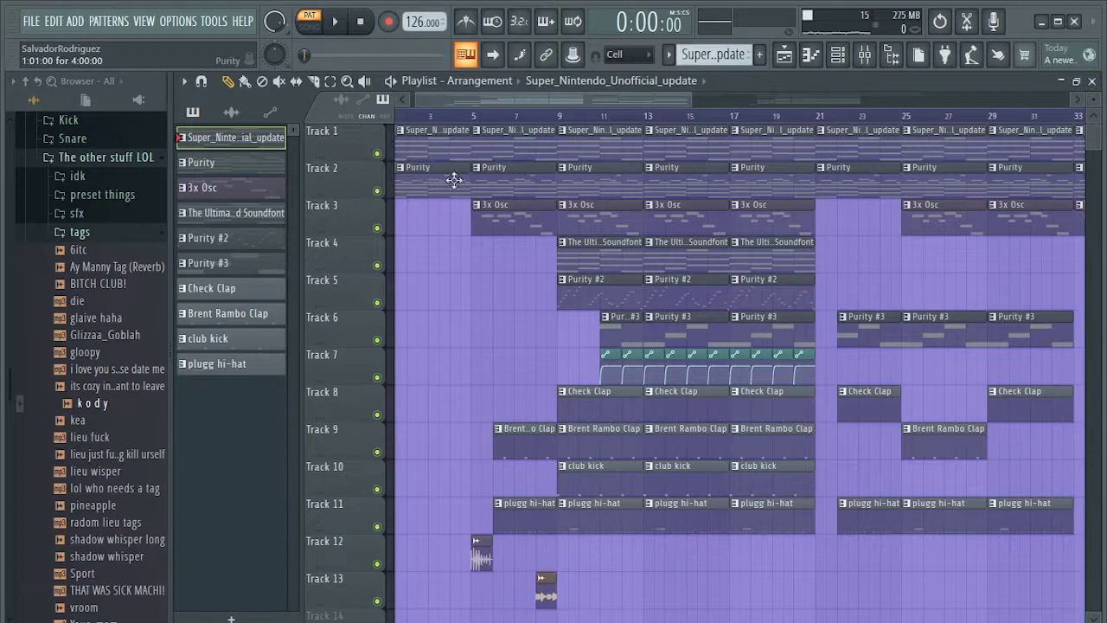
double_click(423, 188)
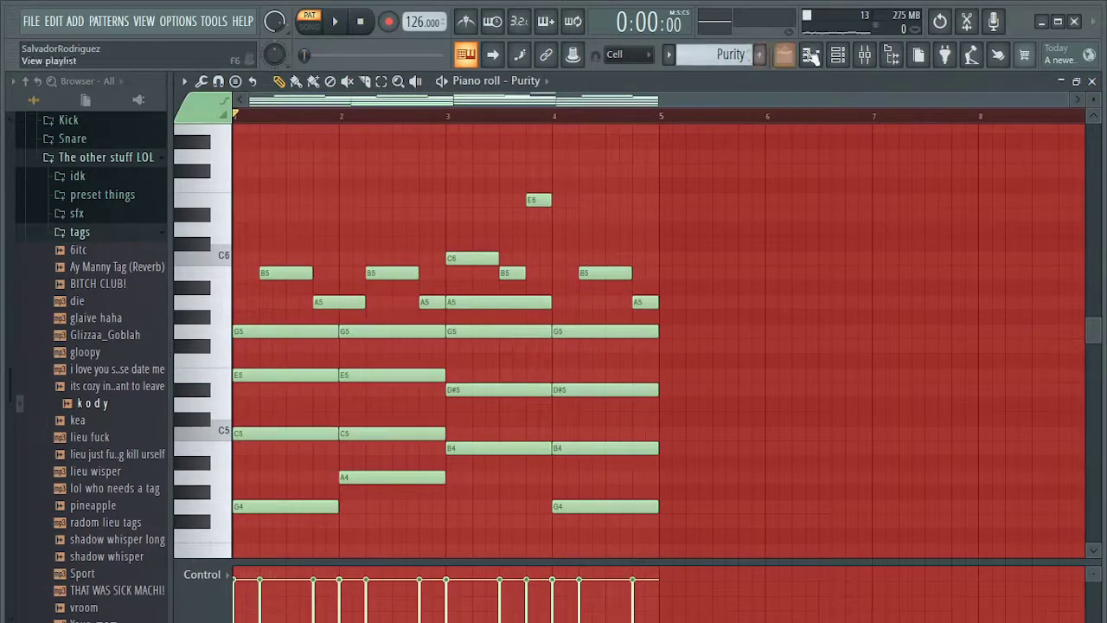
click(838, 55)
click(488, 315)
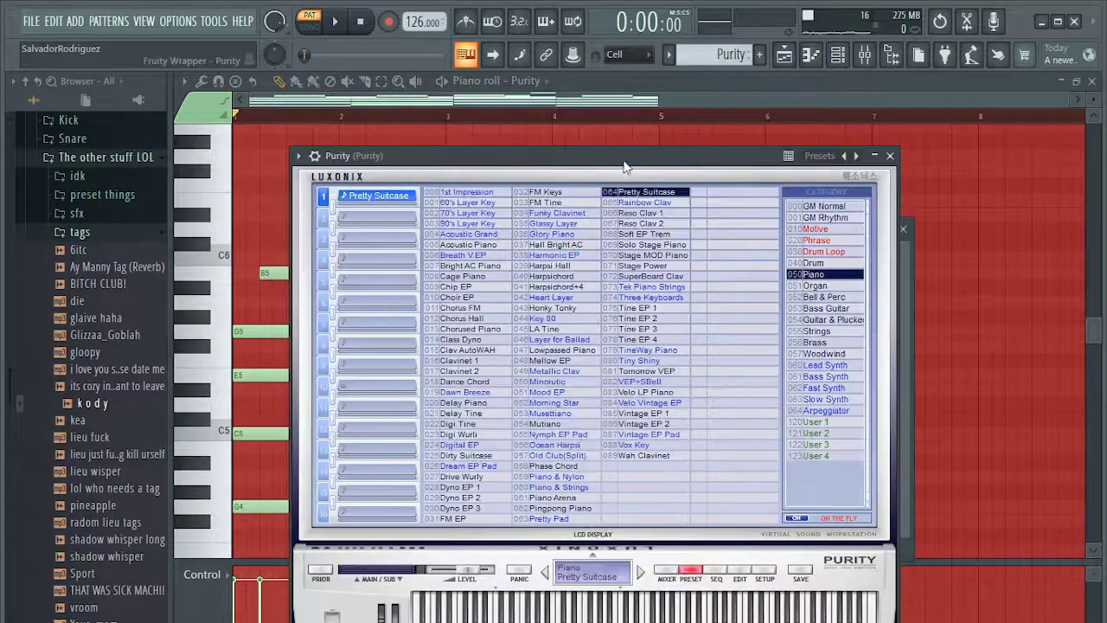
- Move the Purity instrument fully into view and audition its Pretty Suitcase preset, closing it and the channel rack
drag(626, 165, 581, 108)
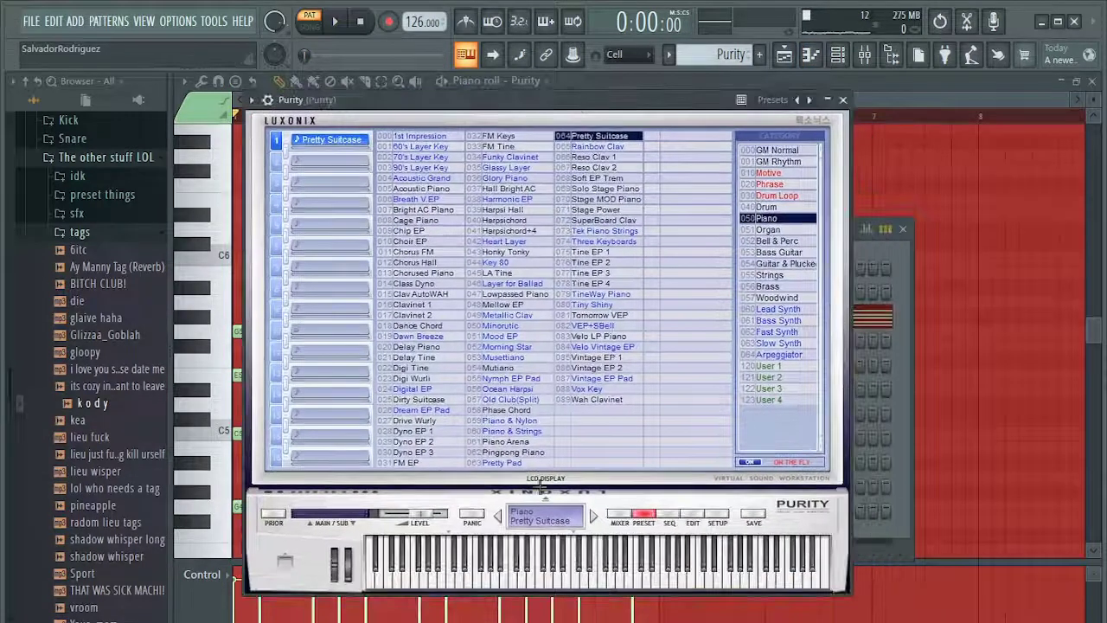
click(495, 566)
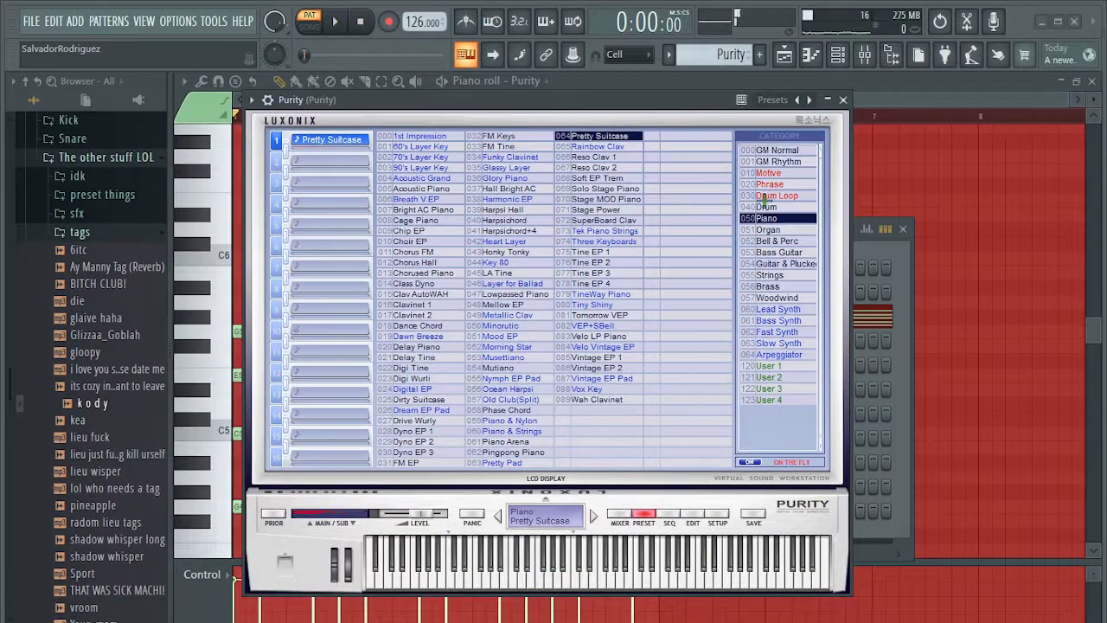
click(843, 99)
click(903, 228)
- Play the Purity pattern from its start and stop it after listening
click(298, 115)
key(space)
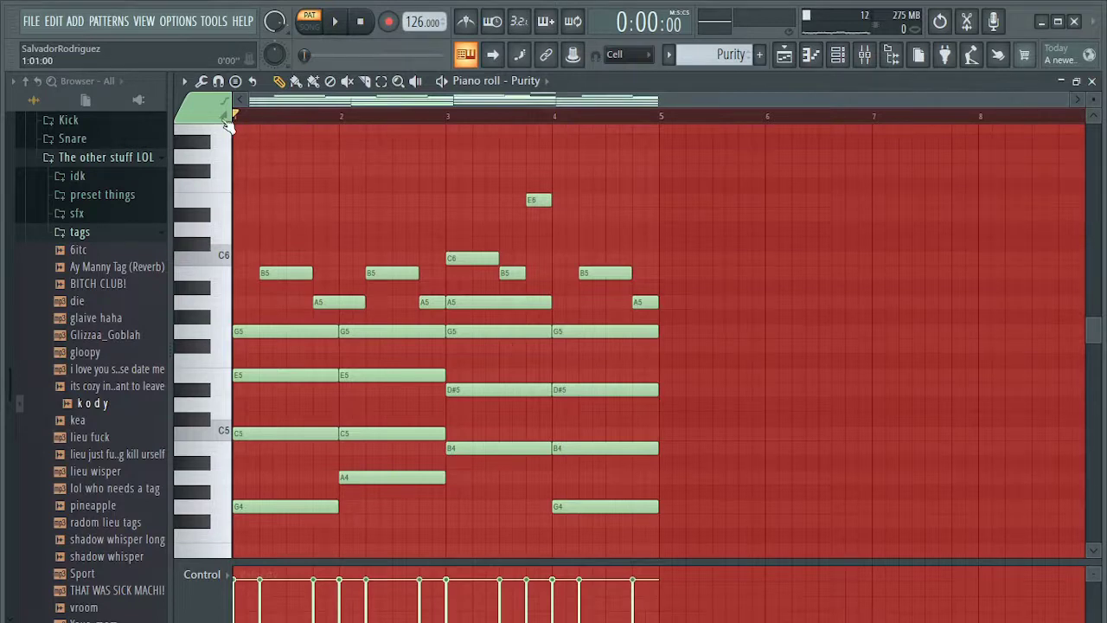
key(space)
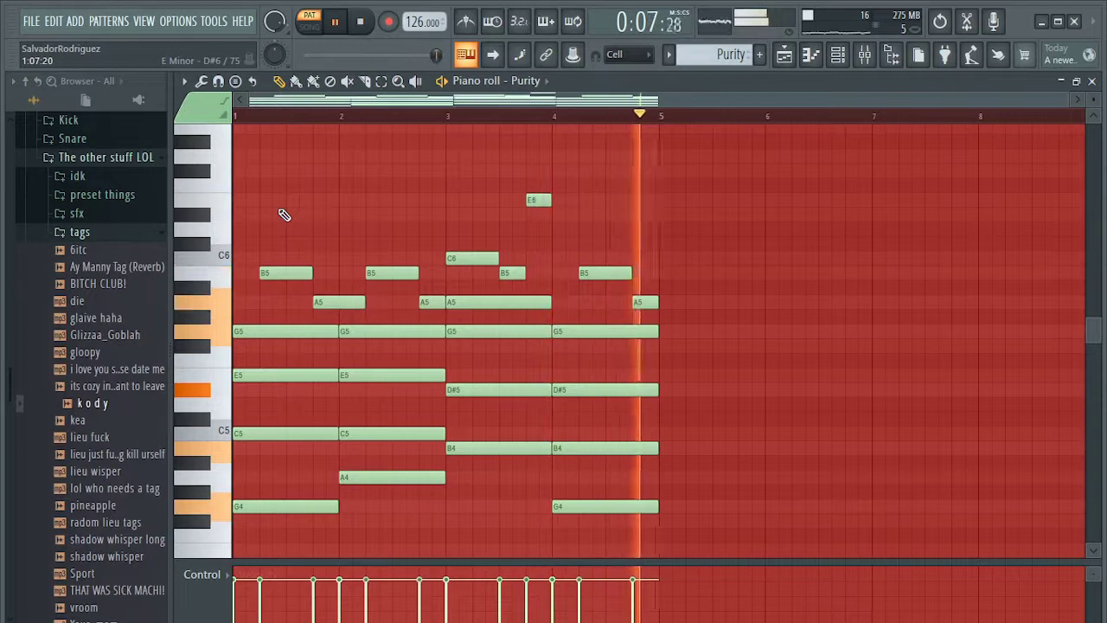
key(space)
- Examine the chord notes beneath the Purity melody and replay the beginning of the pattern
scroll(284, 215, down, 1)
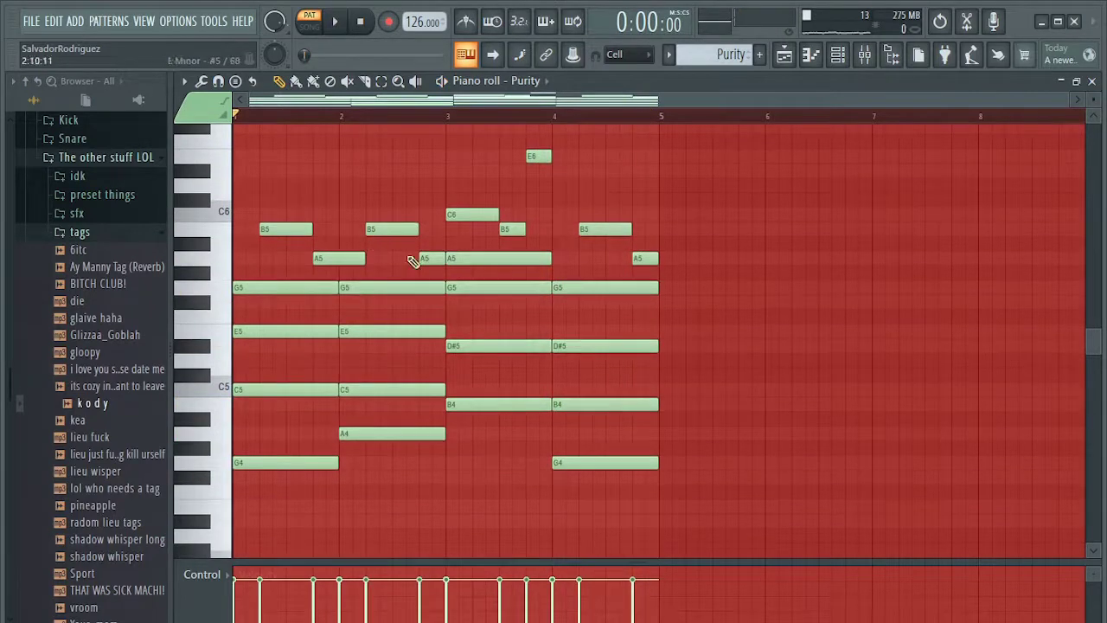
drag(692, 514, 232, 291)
click(641, 320)
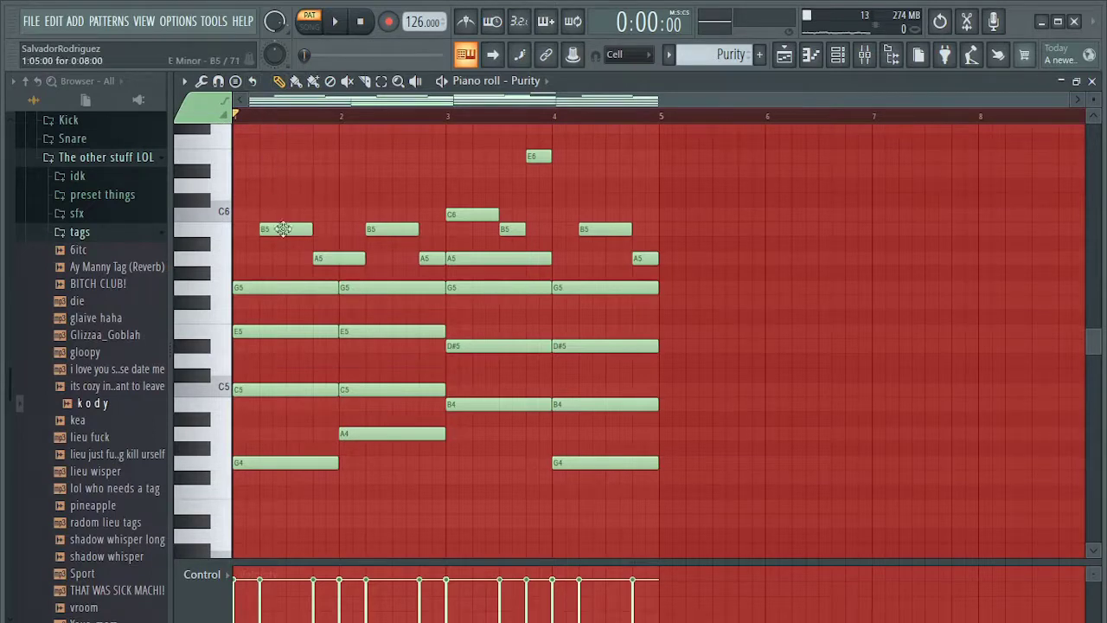
key(space)
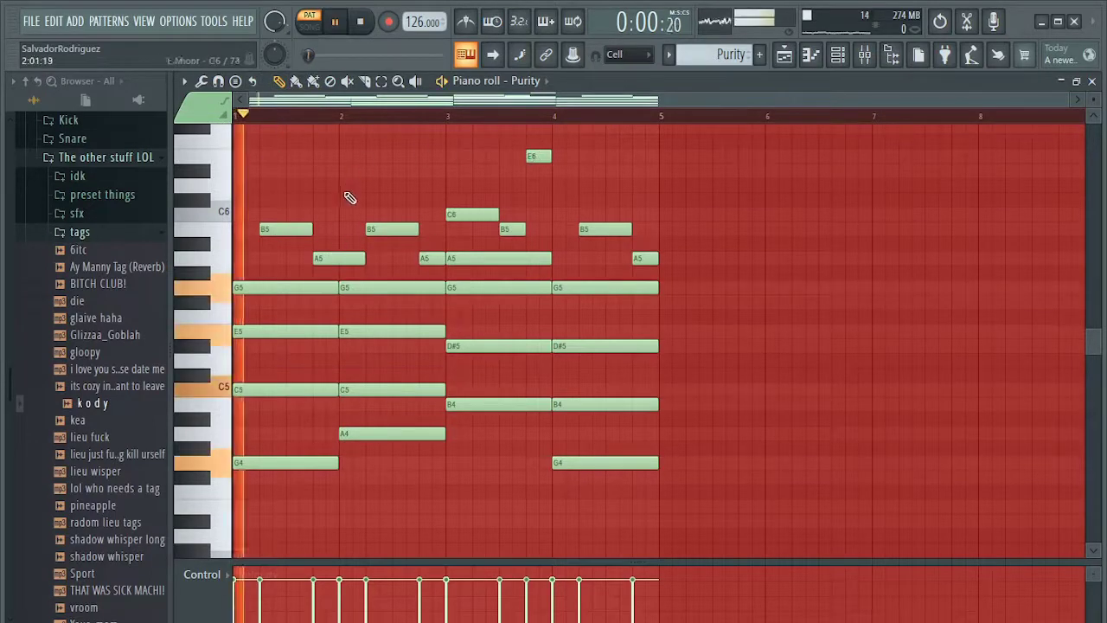
key(space)
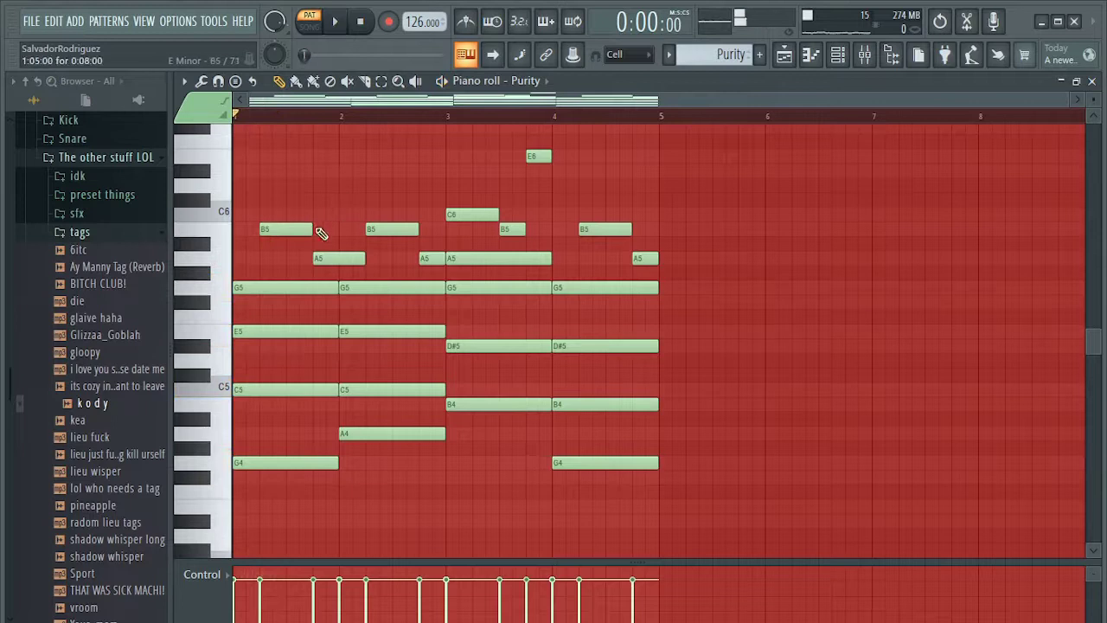
- Open the 3x Osc pattern from the playlist in the piano roll and bring up its 3x Osc instrument
click(1093, 84)
double_click(526, 218)
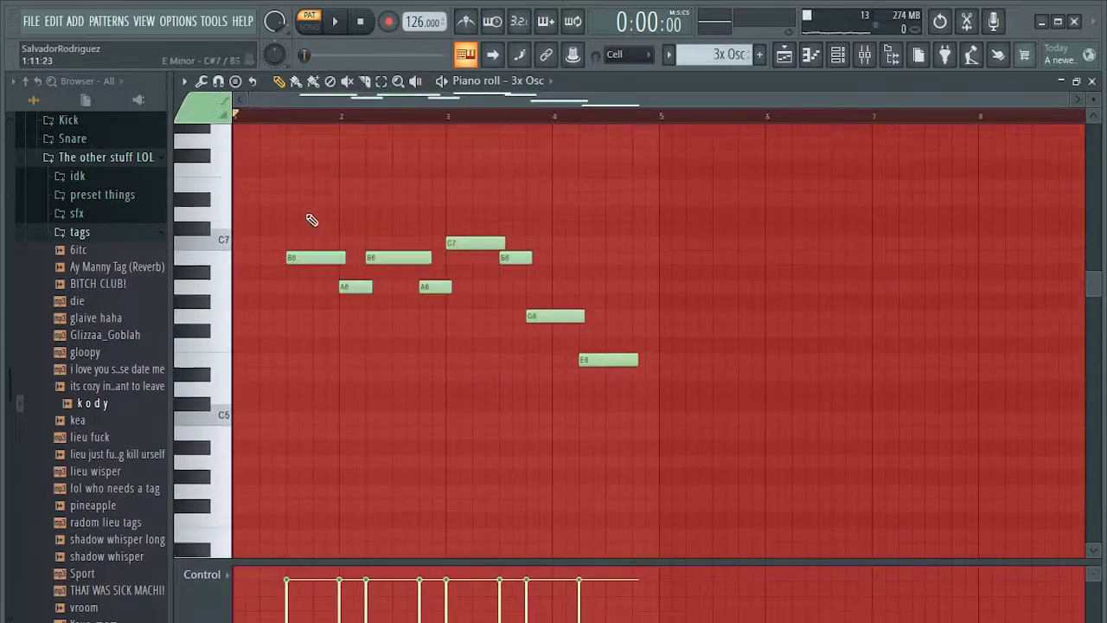
click(838, 54)
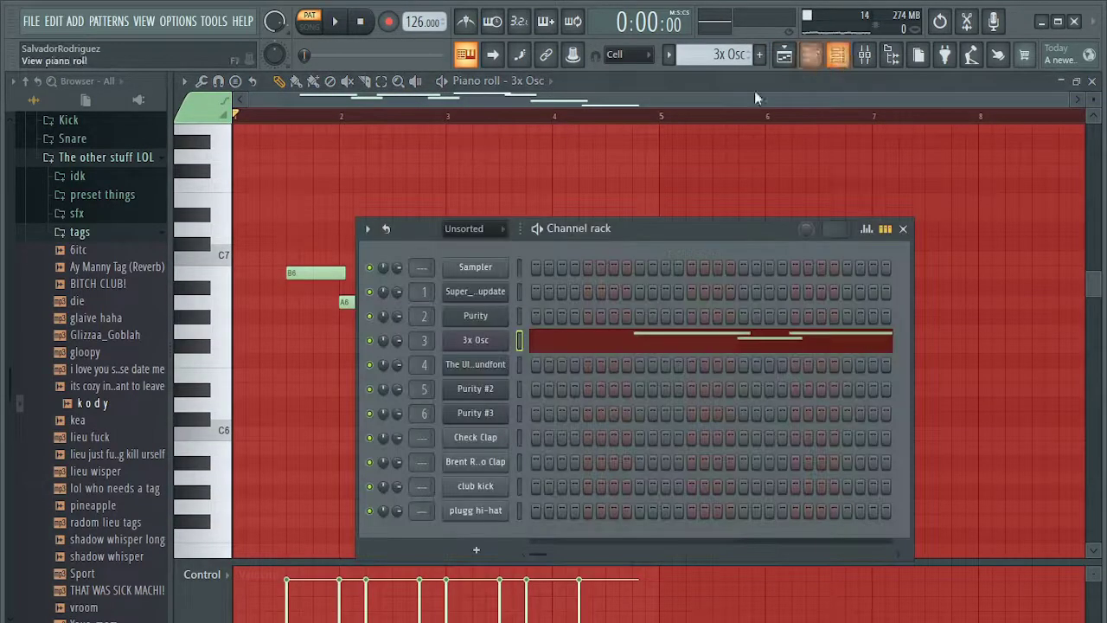
click(478, 344)
- Examine the 3x Osc's oscillator, volume envelope and miscellaneous mono and slide settings, closing the instrument
click(498, 511)
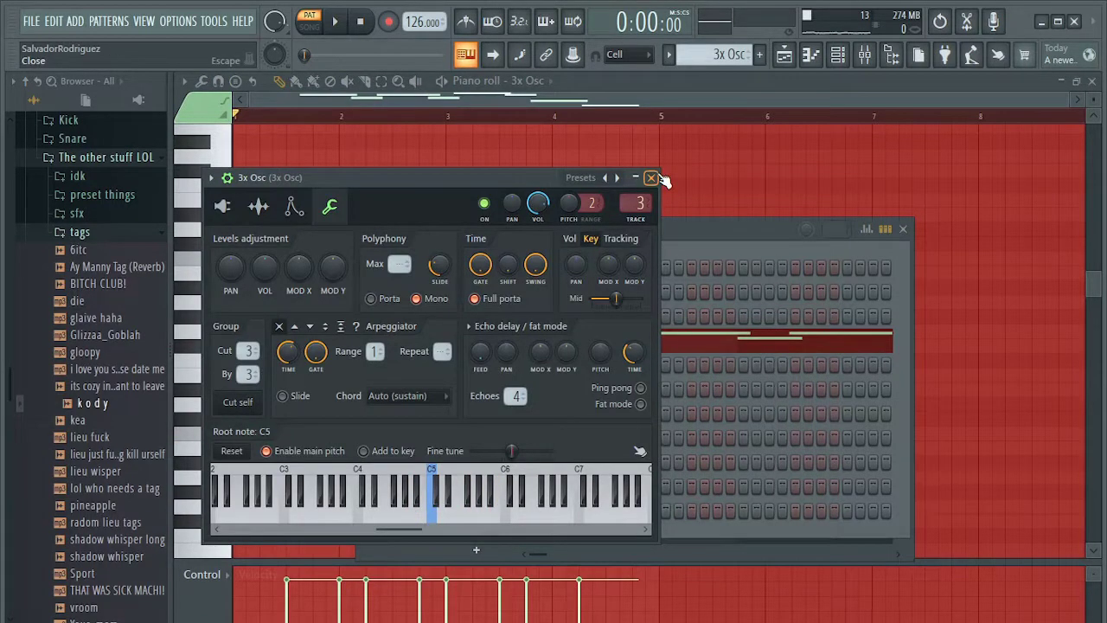
click(229, 209)
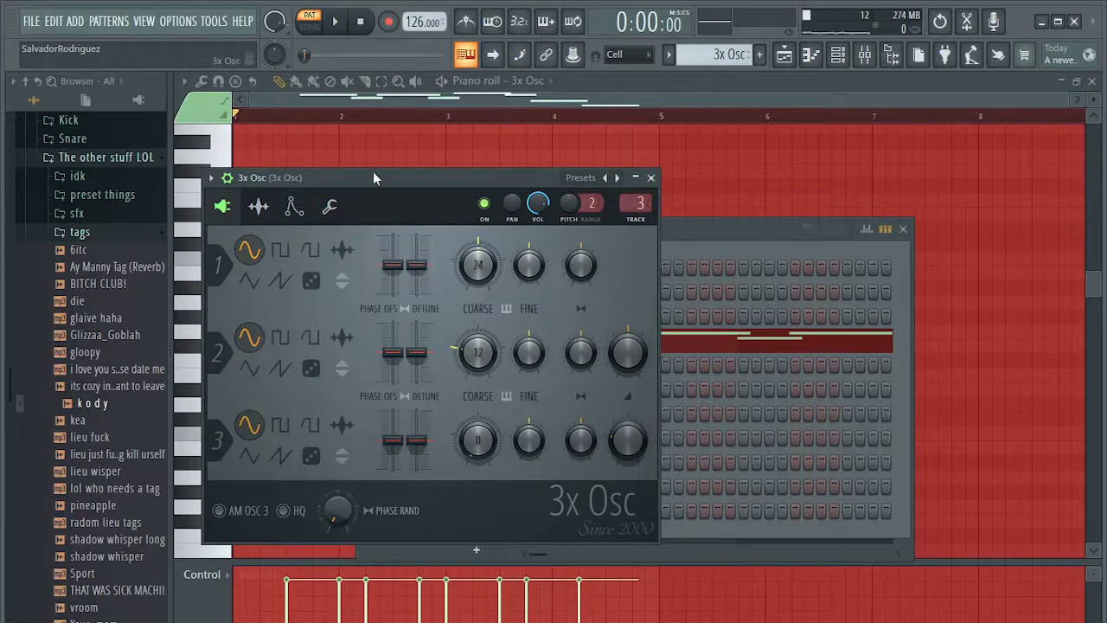
click(294, 206)
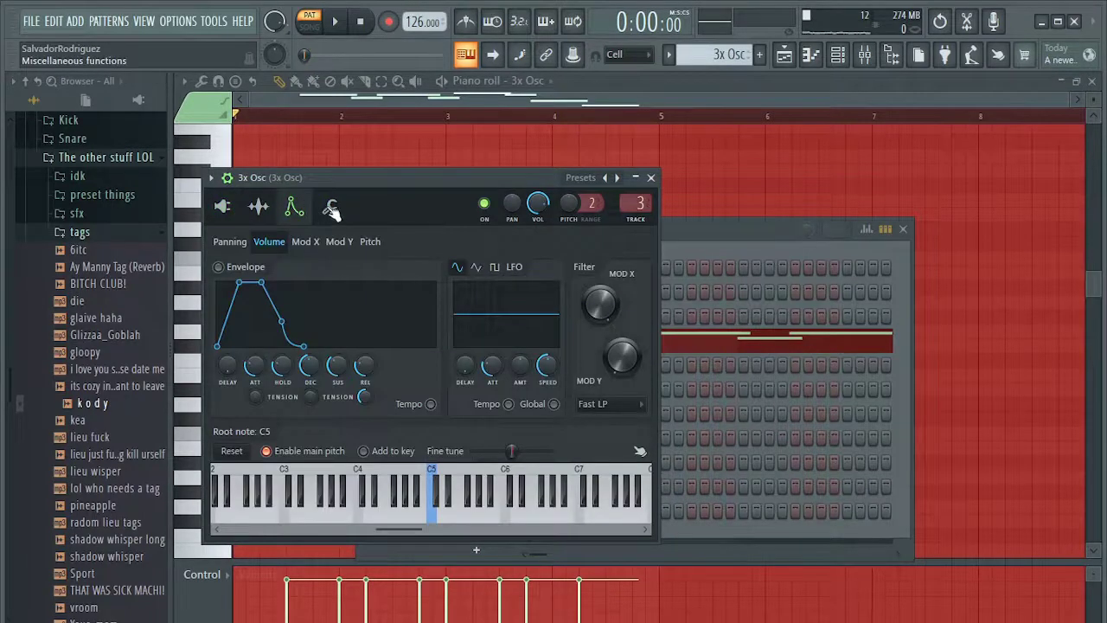
click(331, 208)
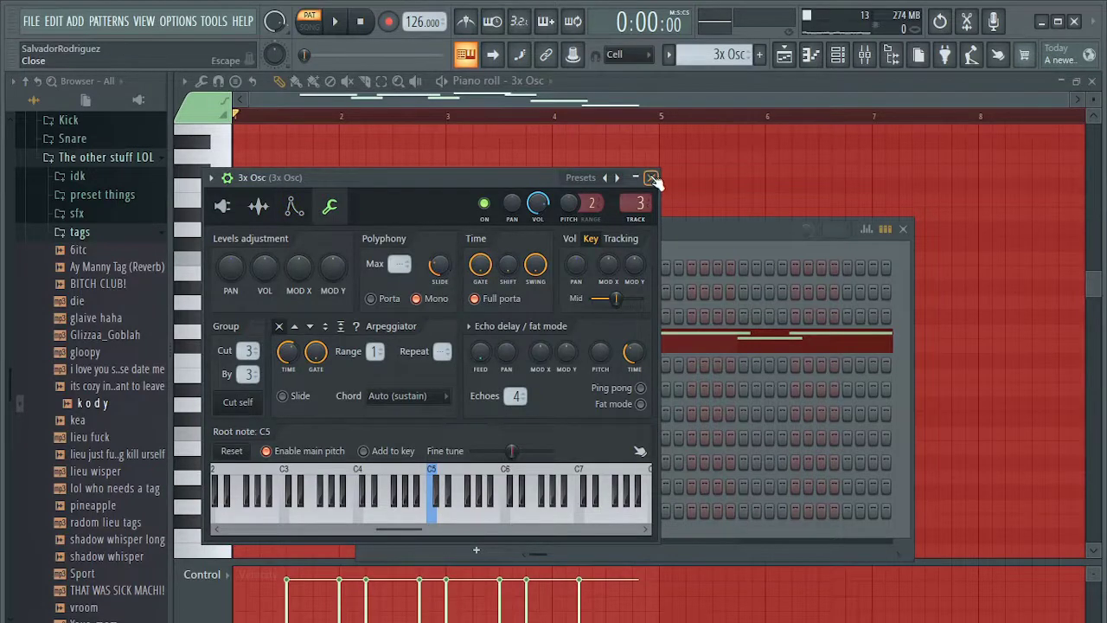
click(226, 177)
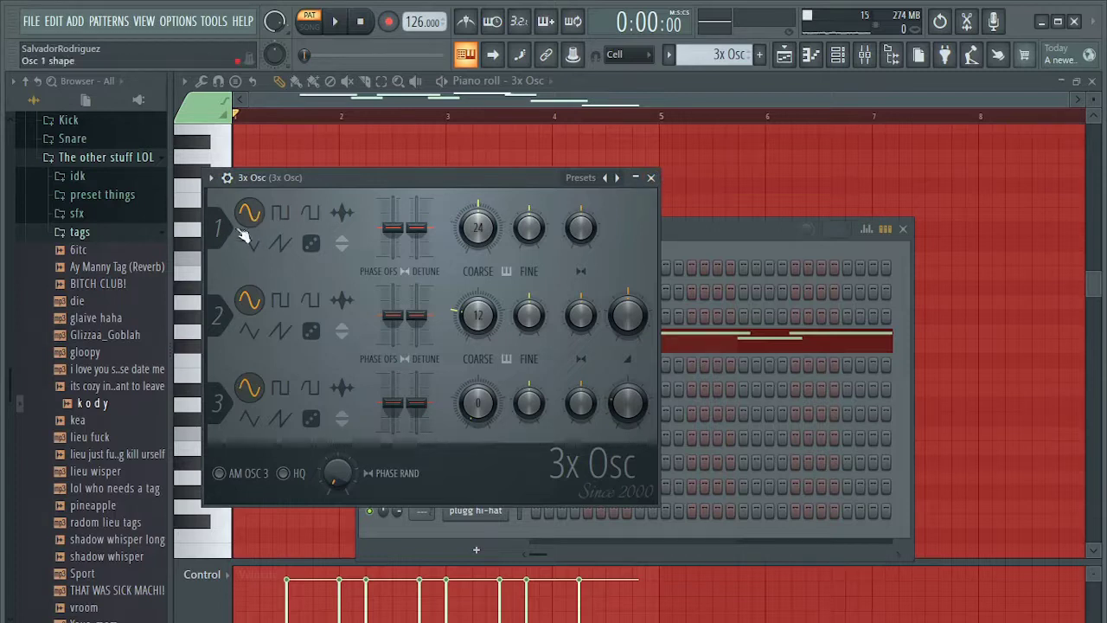
click(651, 177)
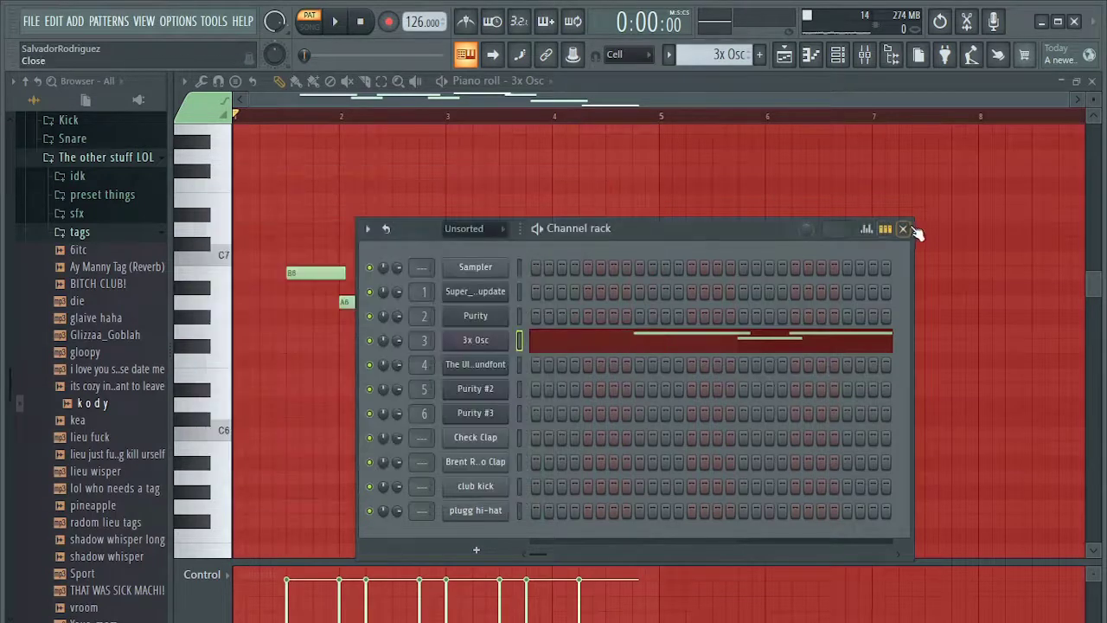
- Close the channel rack, play the 3x Osc pattern through to listen to it, and return to the playlist
key(F6)
key(space)
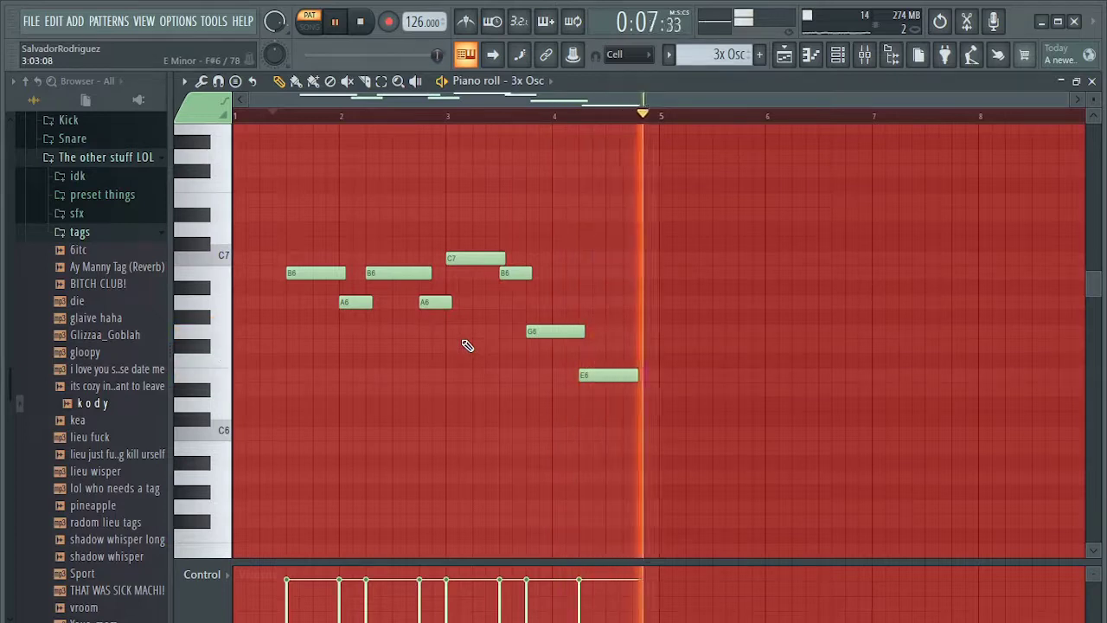
key(space)
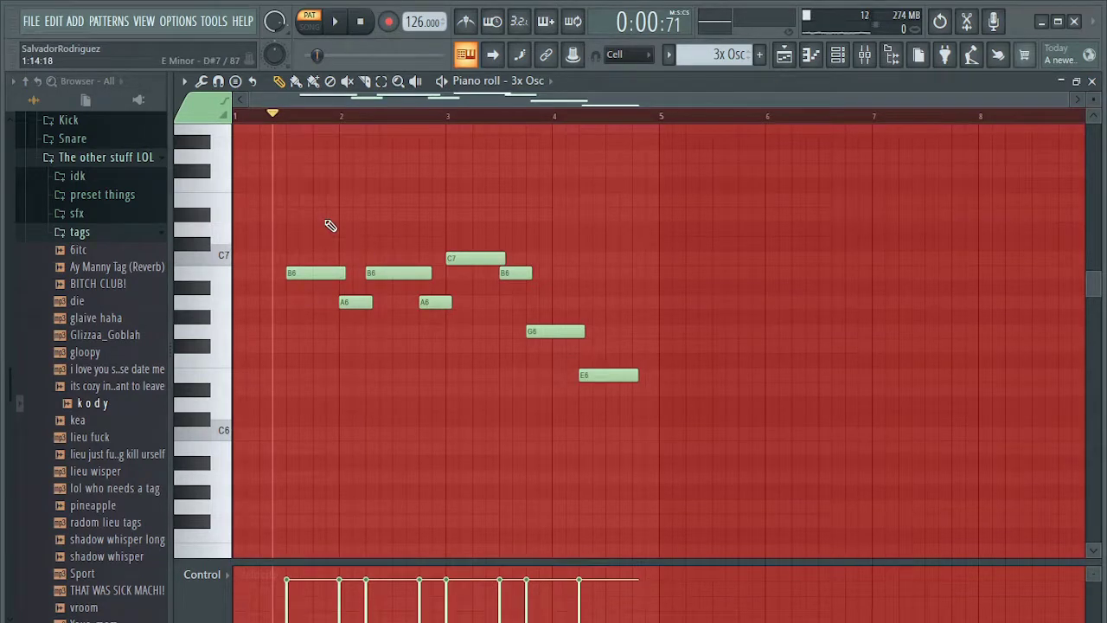
click(1093, 82)
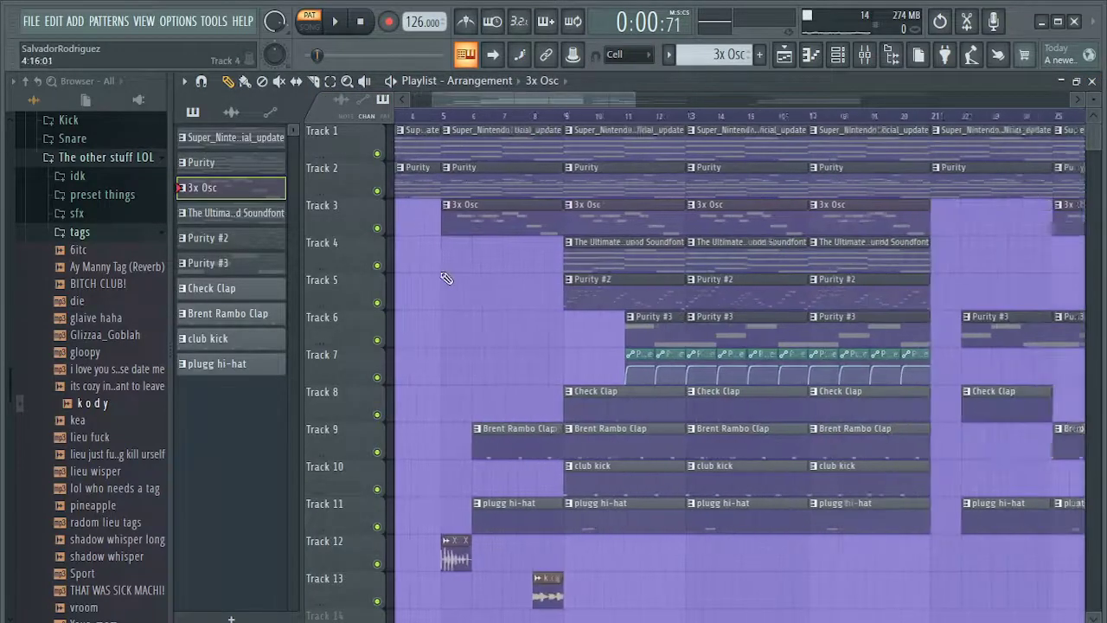
- Open the The Ultimate Earthbound Soundfont pattern in the piano roll and inspect and audition its Soundfont Player patch, closing the instrument and channel rack
double_click(729, 249)
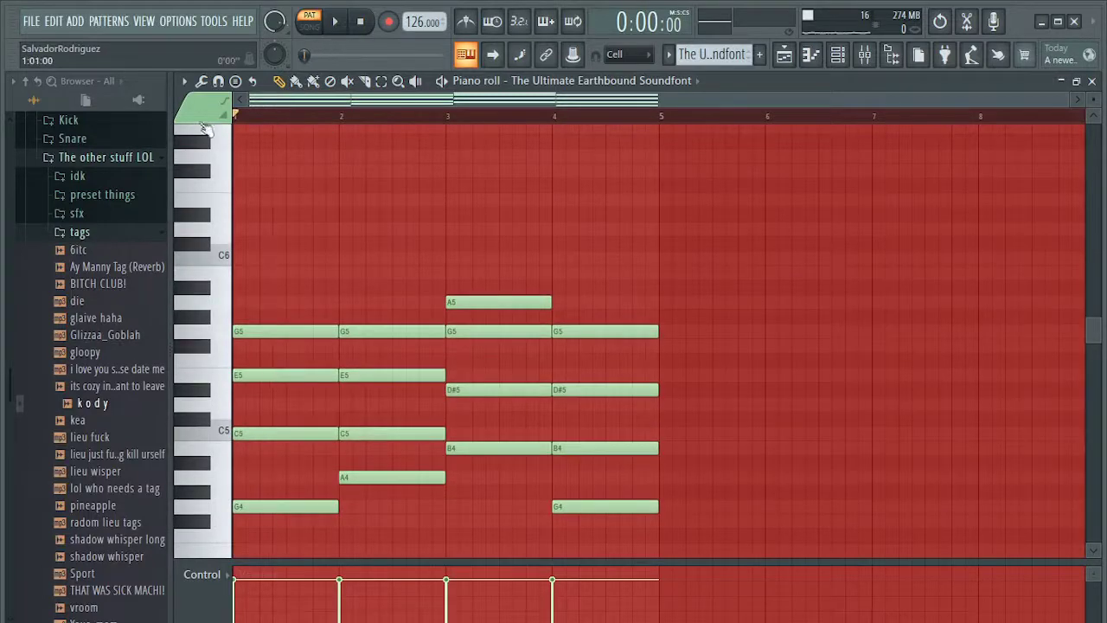
click(838, 55)
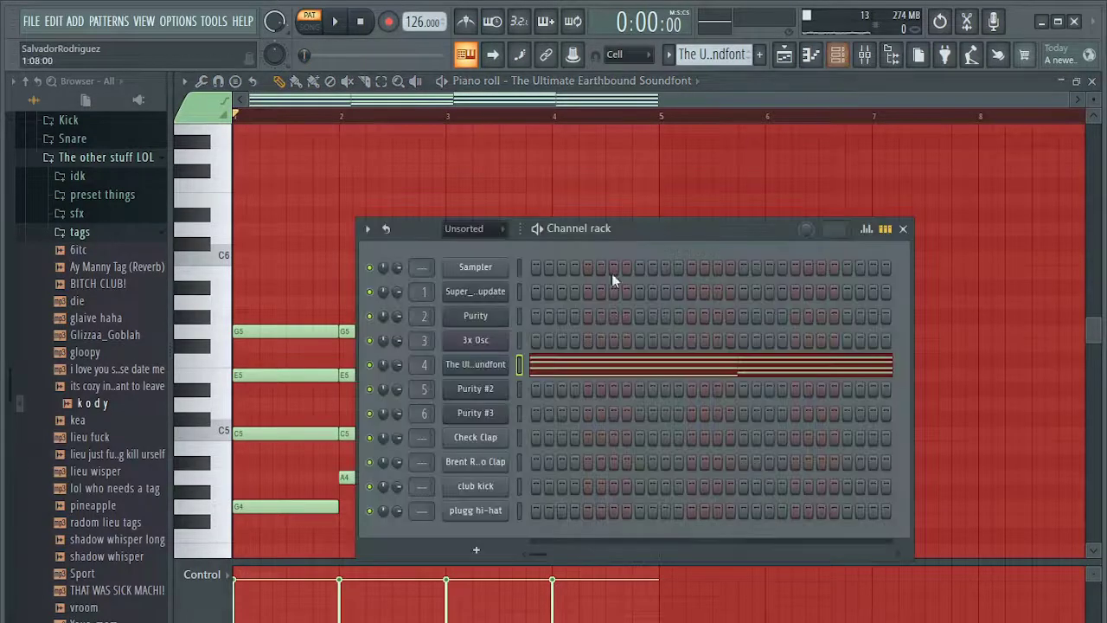
click(489, 368)
key(space)
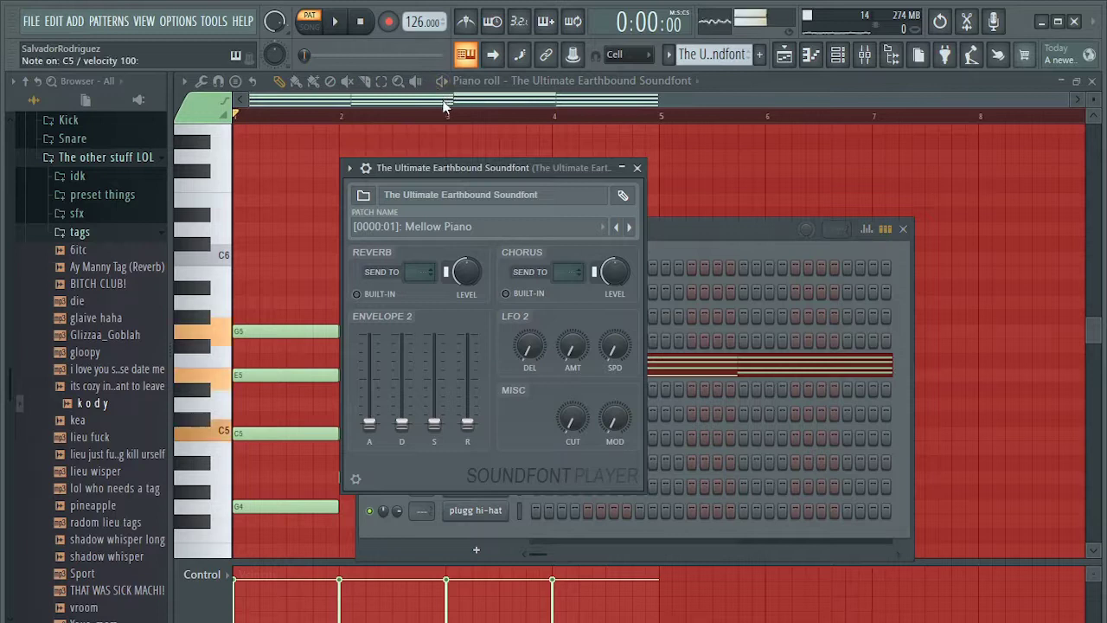
click(637, 169)
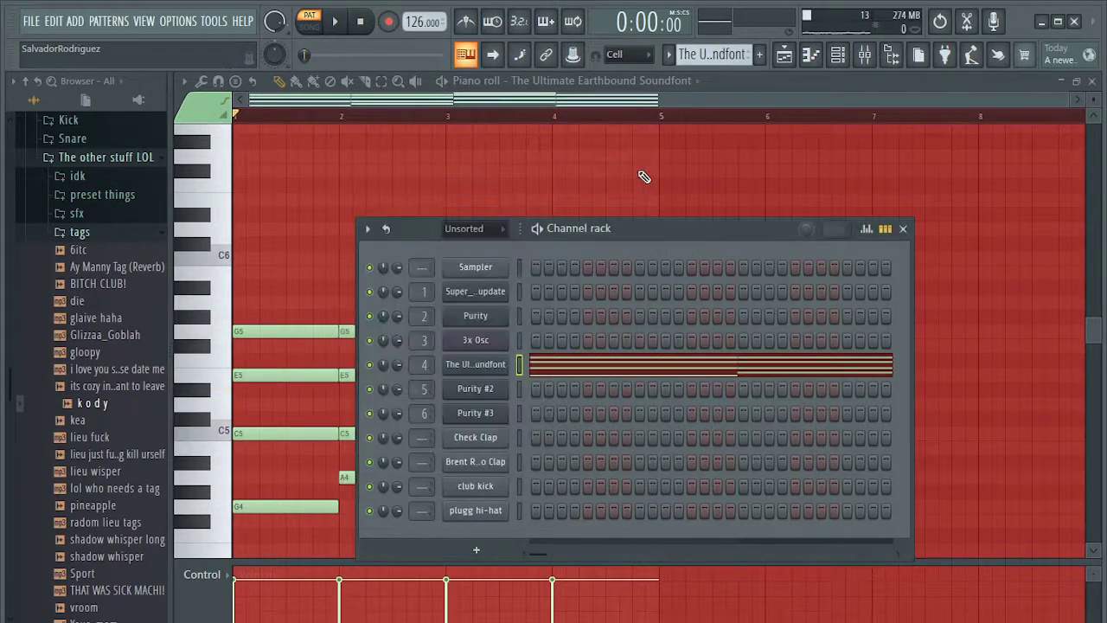
click(905, 230)
- Play the Earthbound Soundfont chord pattern to bar 5, stop it, and return to the playlist
scroll(356, 202, down, 3)
key(space)
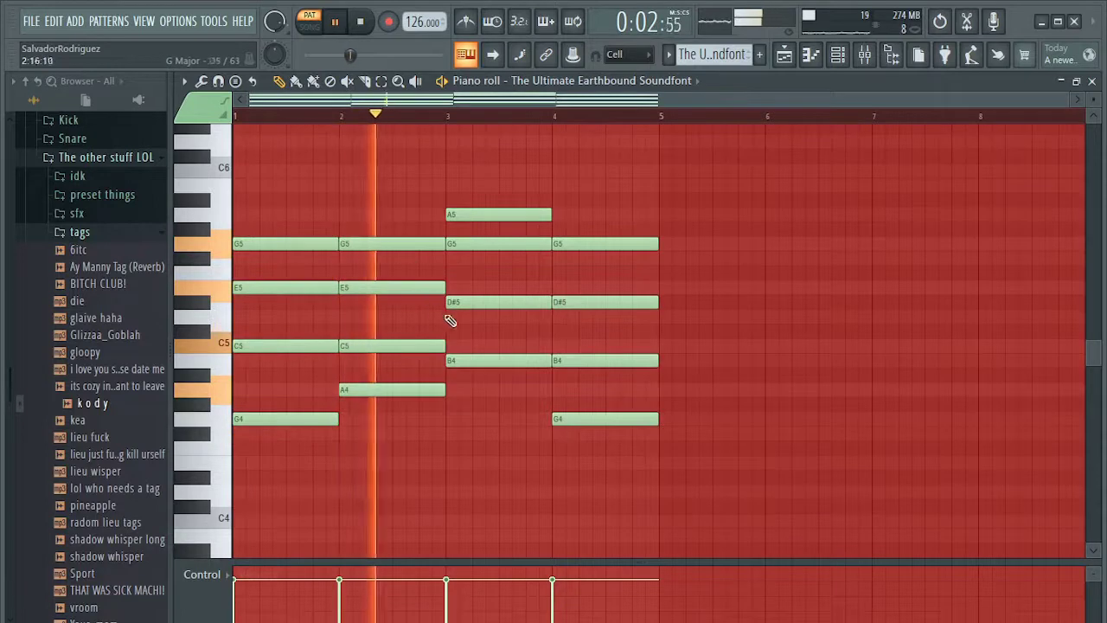
scroll(576, 366, up, 2)
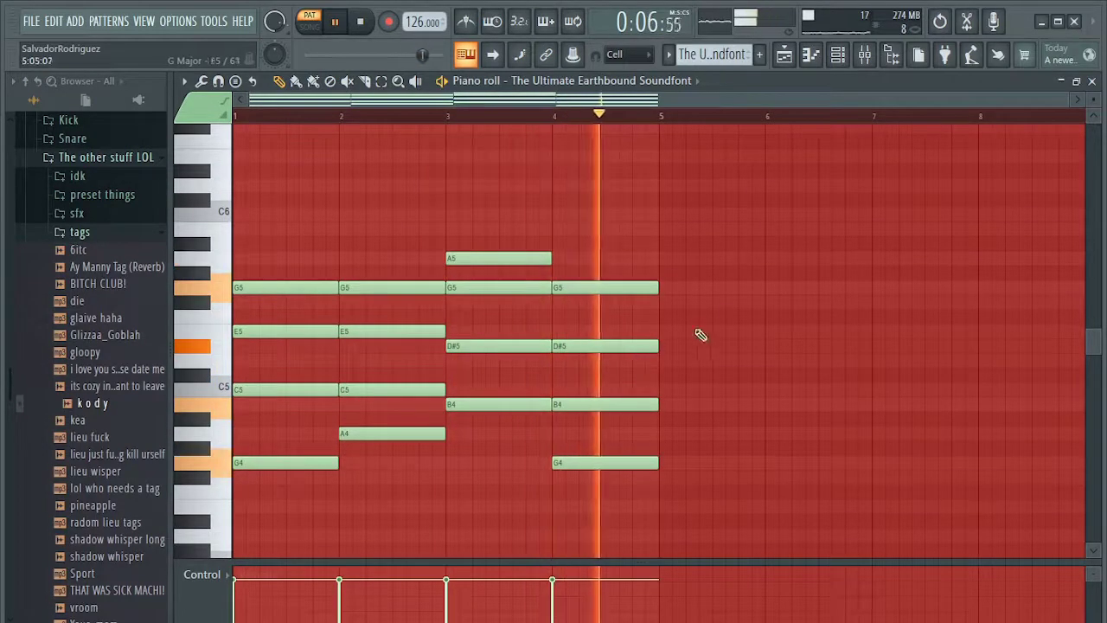
key(space)
click(1092, 82)
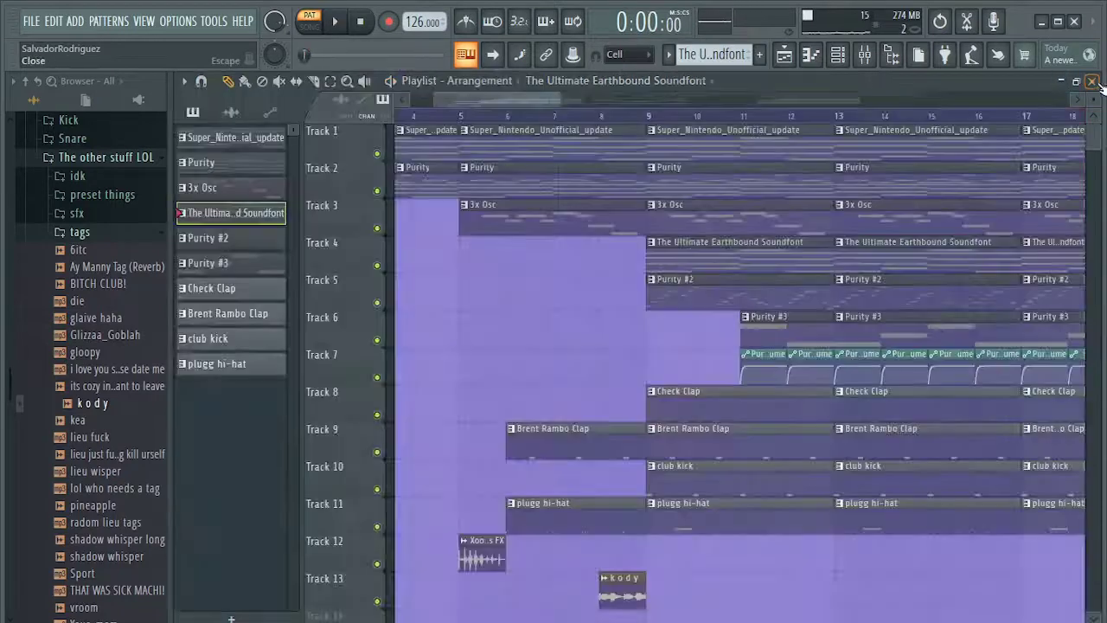
- Open the Purity #2 pattern in the piano roll and inspect its Breath Bell preset, auditioning a note before closing the instrument
double_click(719, 306)
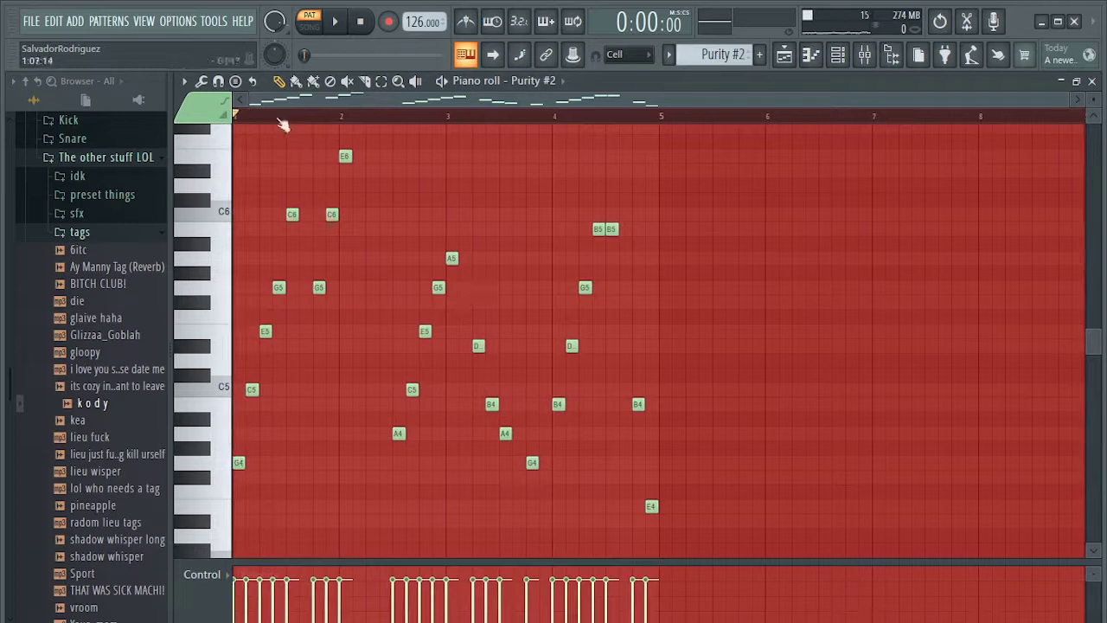
click(839, 55)
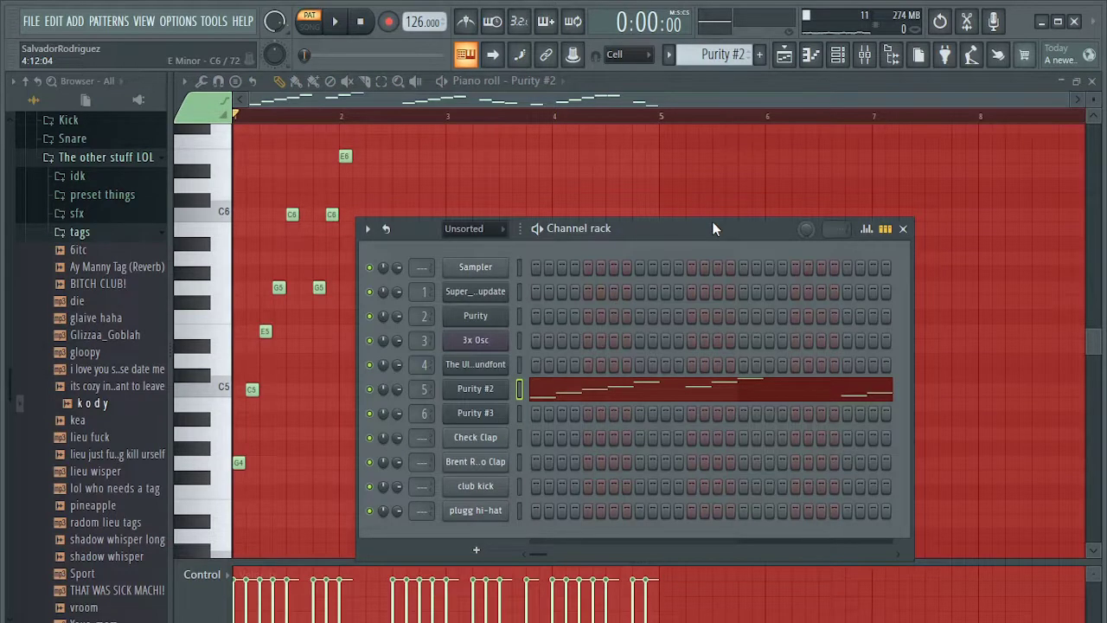
click(478, 389)
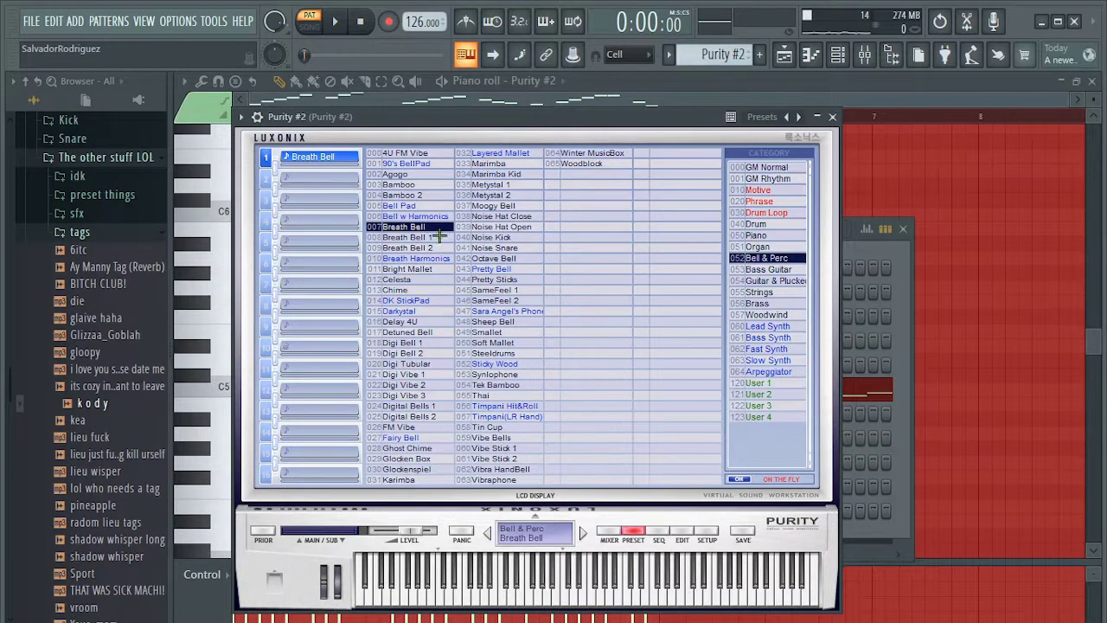
click(547, 597)
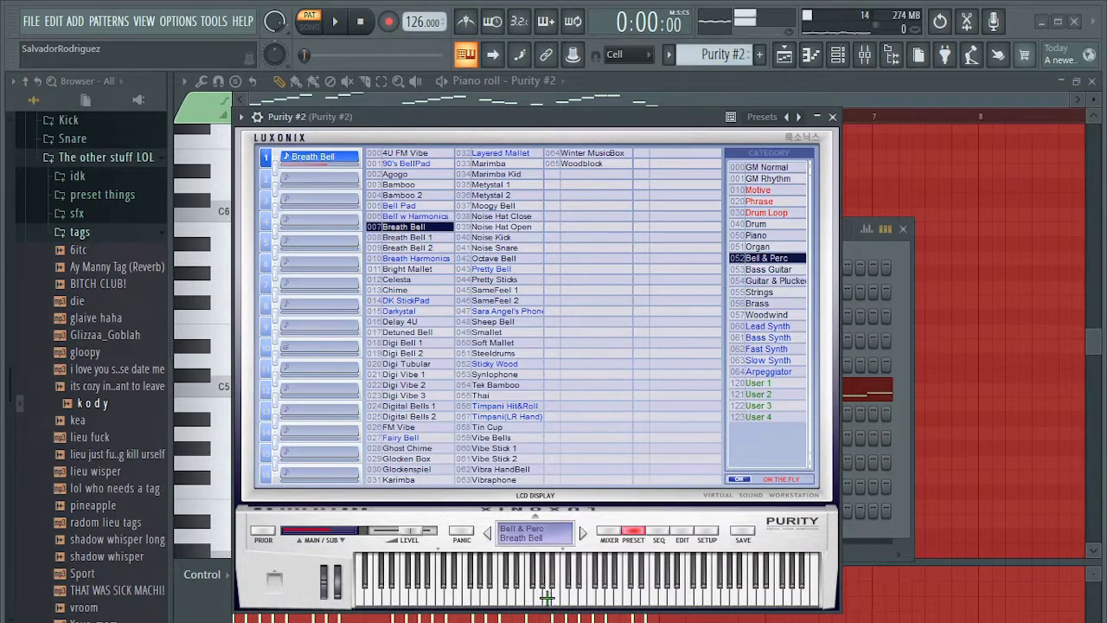
click(904, 230)
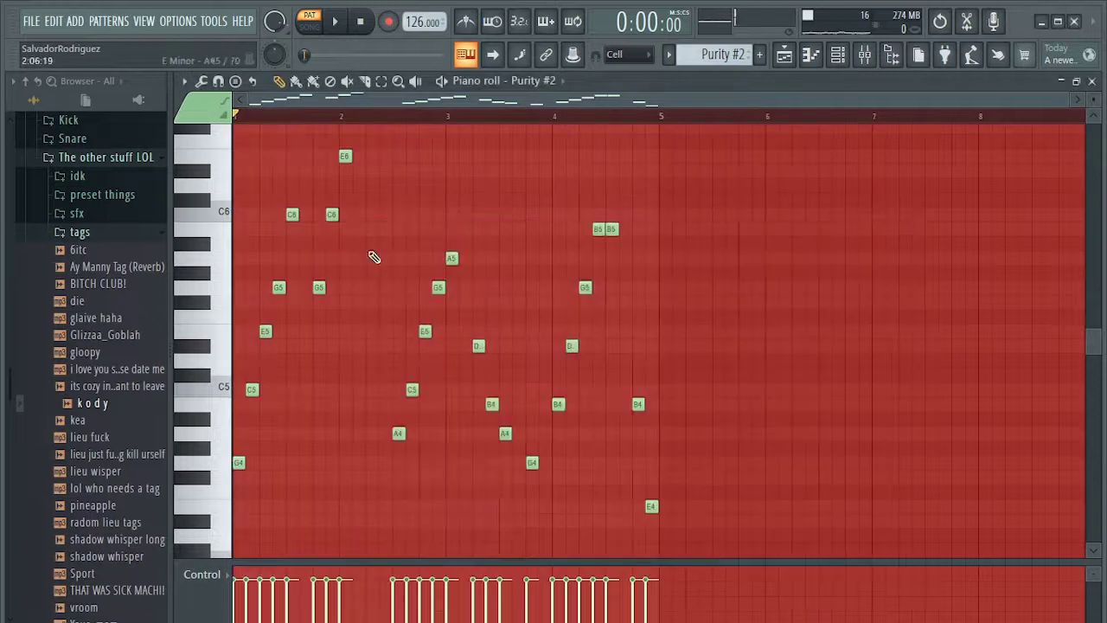
- Play the Purity #2 pattern through its four bars and stop it
key(space)
scroll(321, 328, up, 2)
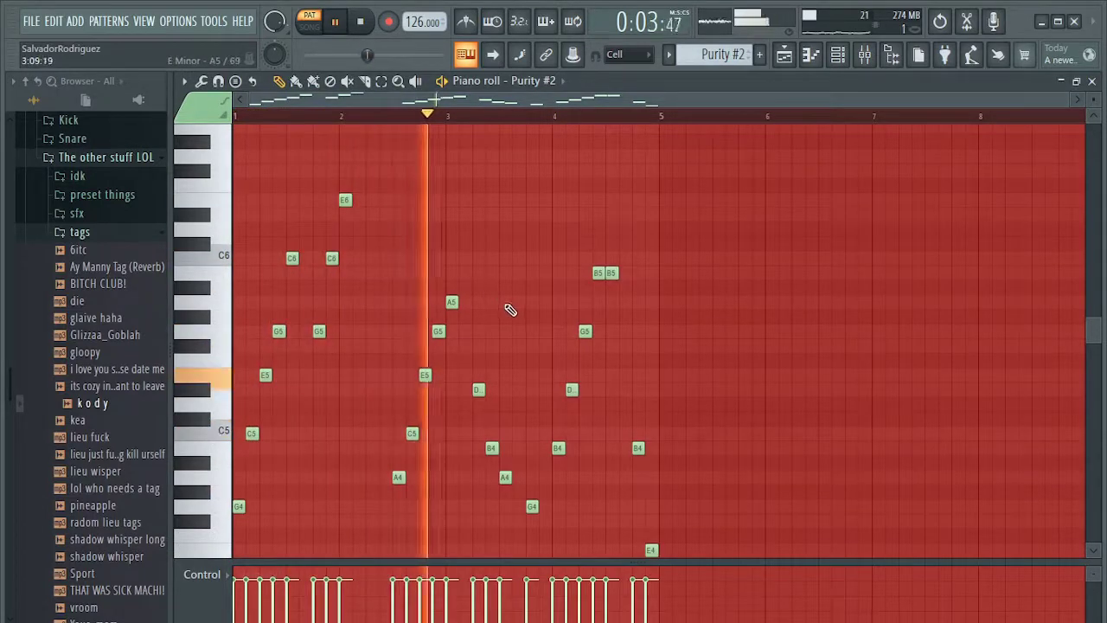
scroll(554, 337, down, 2)
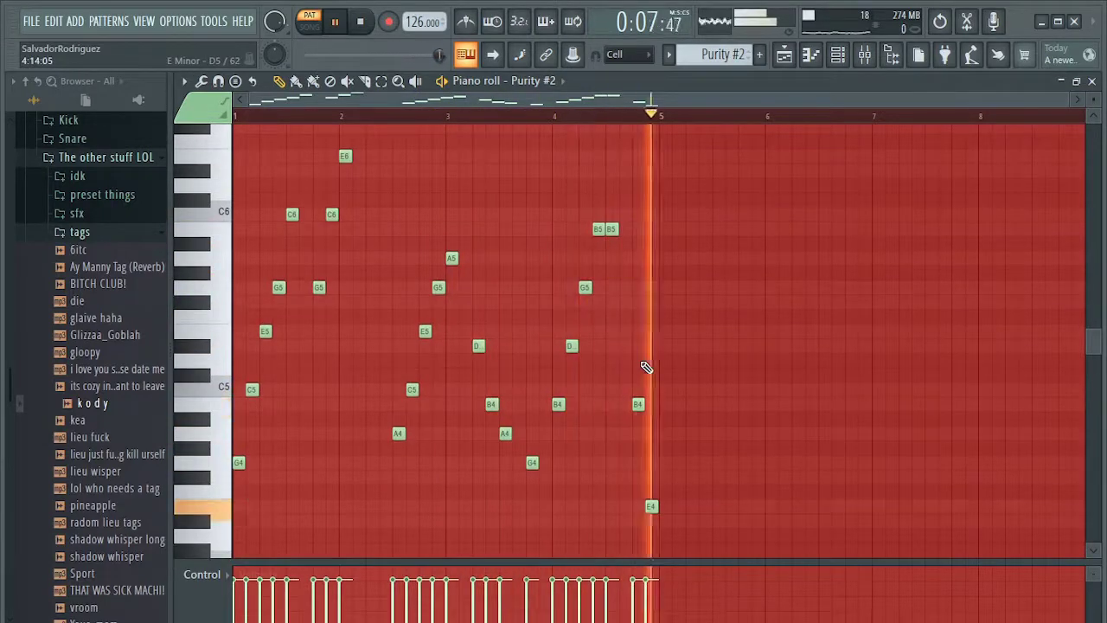
key(space)
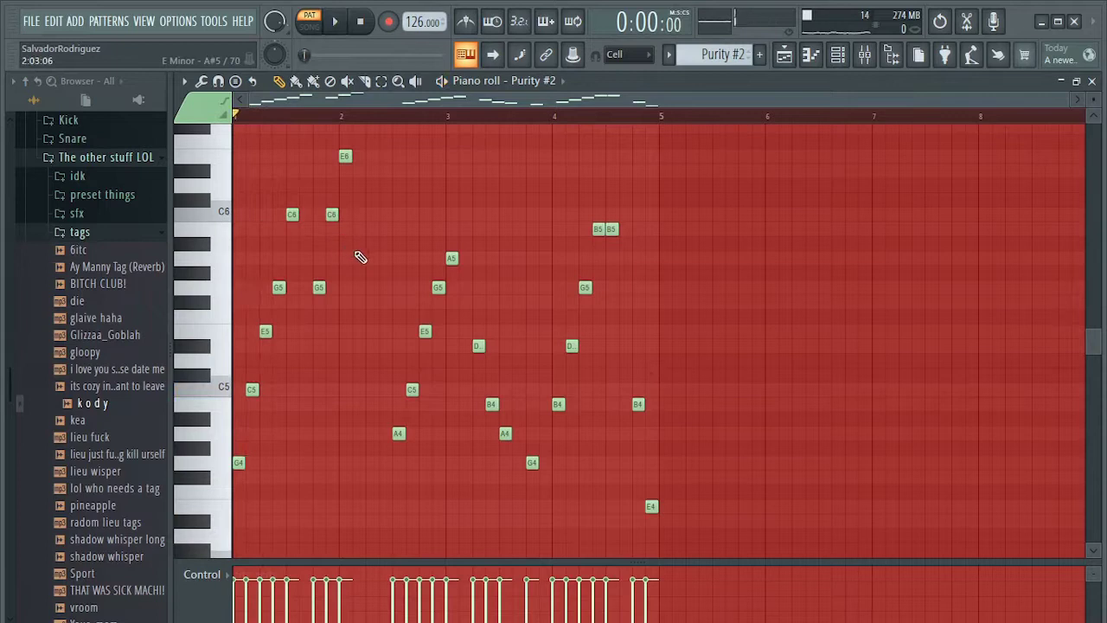
- Examine the Purity #2 arpeggio notes across their pitch range, replaying short sections from the start and from bar 2
scroll(363, 264, down, 2)
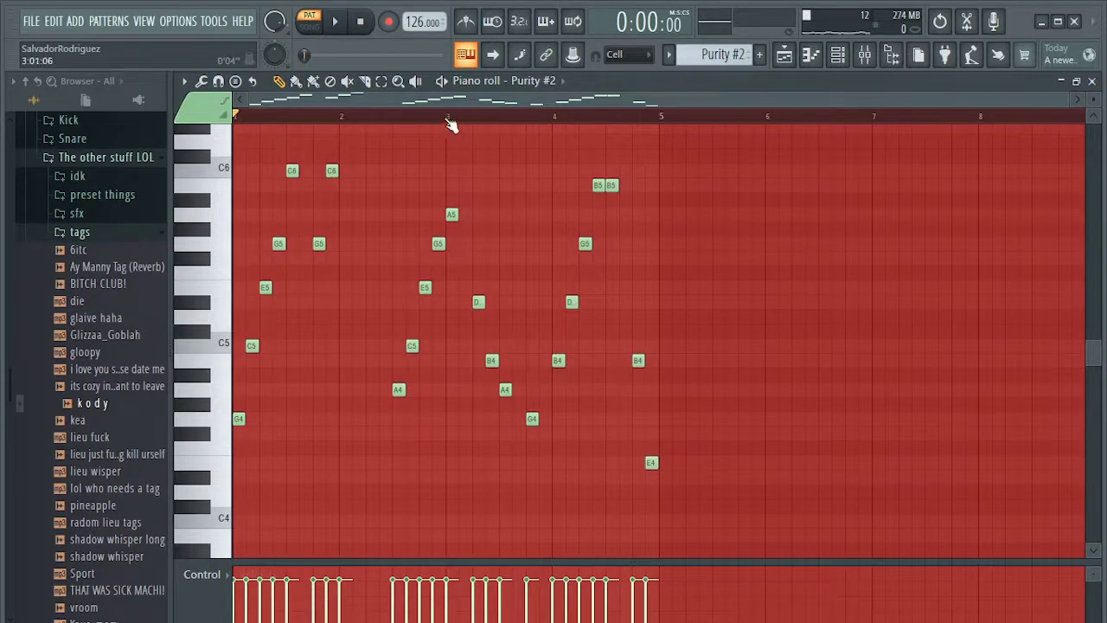
scroll(389, 130, up, 4)
key(space)
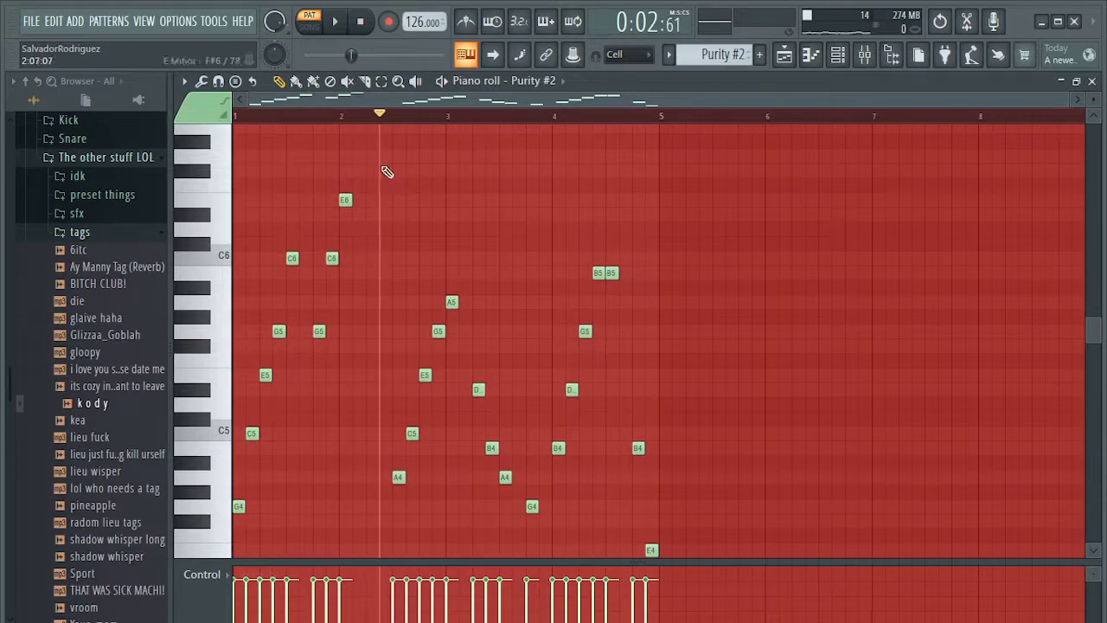
scroll(432, 316, down, 4)
scroll(432, 316, up, 2)
scroll(433, 316, up, 2)
click(340, 116)
key(space)
scroll(264, 251, down, 2)
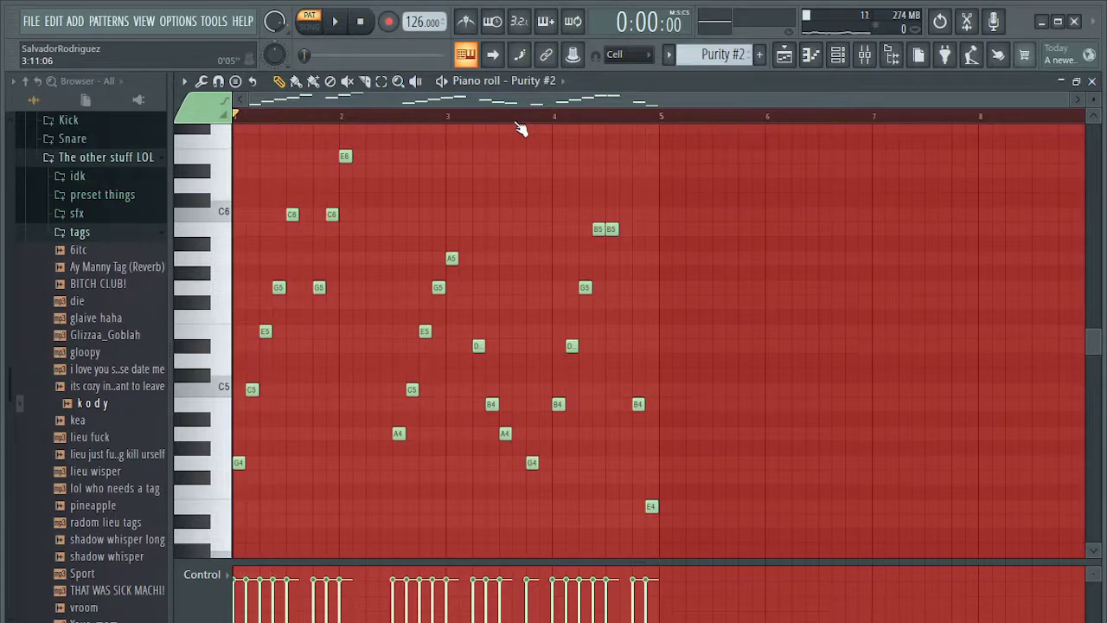
- Show the piano roll's arpeggiator tool and dismiss it, briefly replay Purity #2, and return to the playlist
key(alt+a)
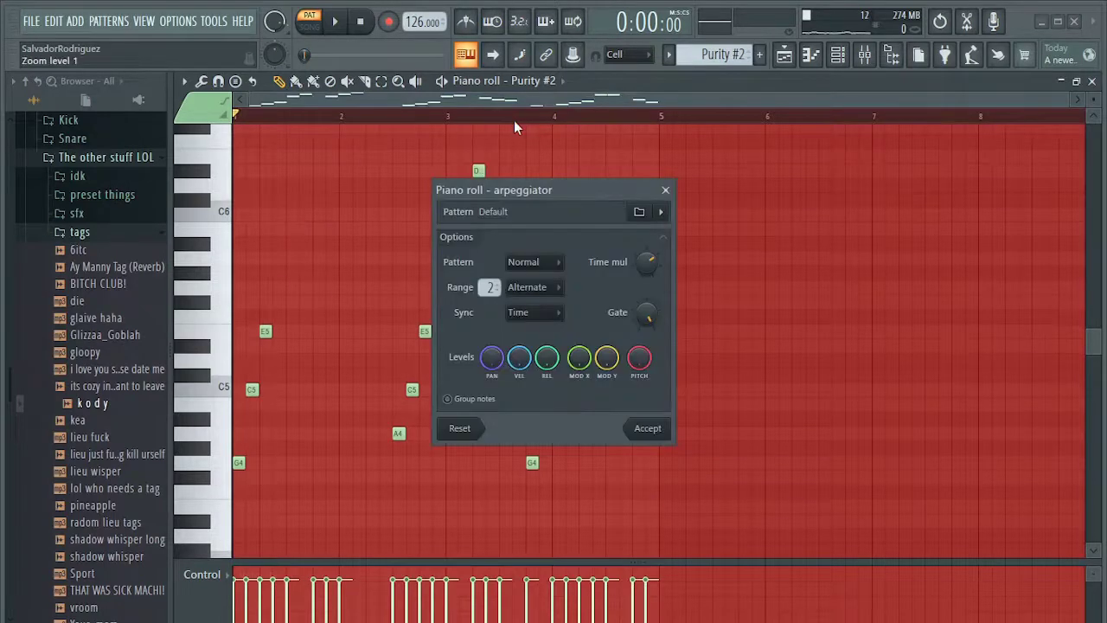
click(666, 190)
key(space)
key(space)
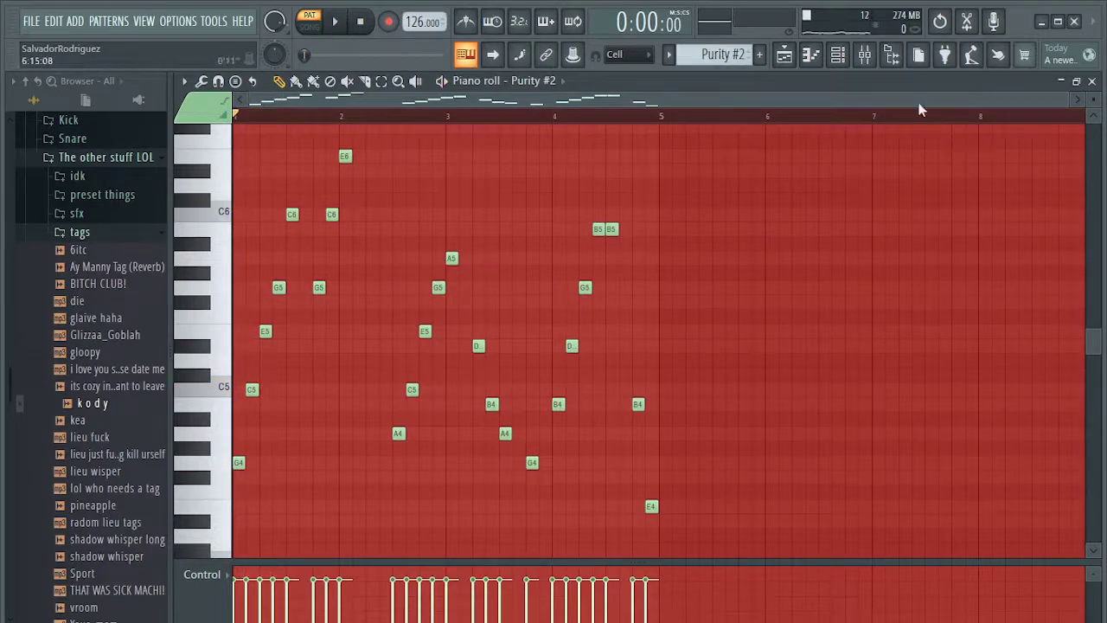
click(1092, 80)
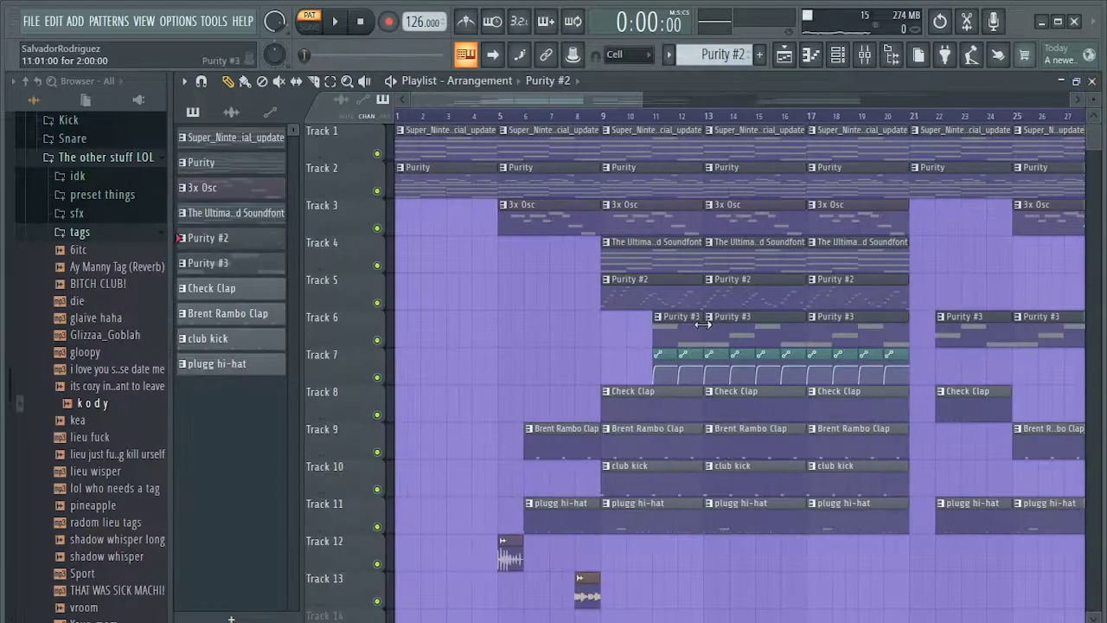
- Solo Track 5 in the playlist and unmute Tracks 4, 3, 2 and 1 alongside it
right_click(377, 303)
click(377, 265)
click(377, 228)
click(377, 191)
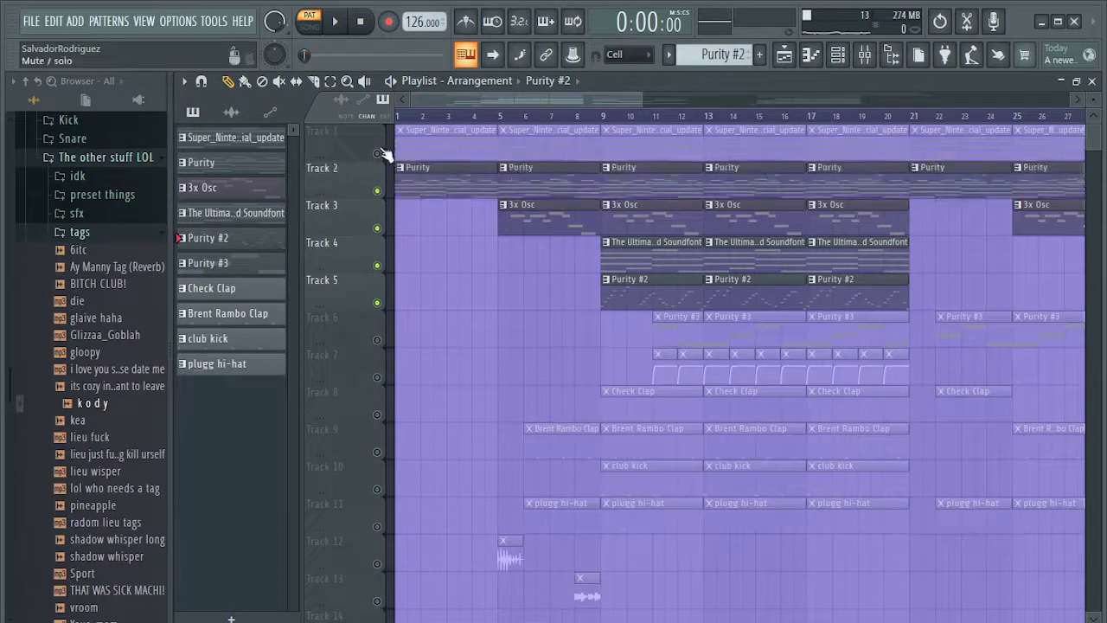
click(379, 153)
- Play the soloed melody tracks in the arrangement from bar 9, stop, and restore all playlist tracks to unmuted
click(615, 123)
key(space)
scroll(638, 305, up, 2)
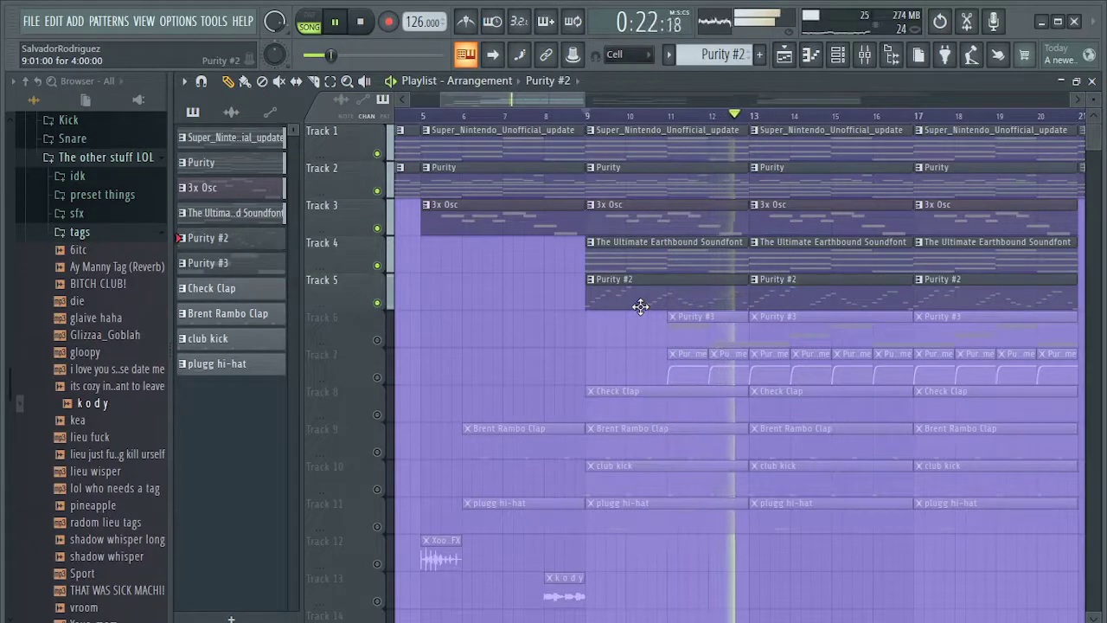
key(space)
ctrl+click(378, 303)
ctrl+click(379, 303)
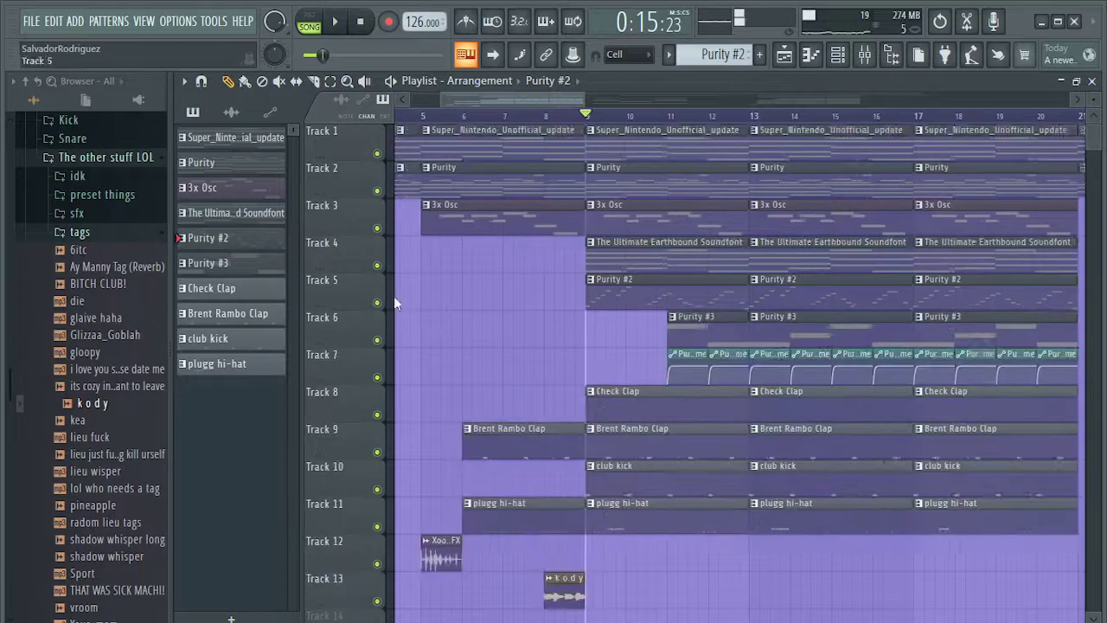
- Open the Check Clap pattern from Track 8 in the piano roll, play it, and return to the playlist
scroll(631, 311, down, 5)
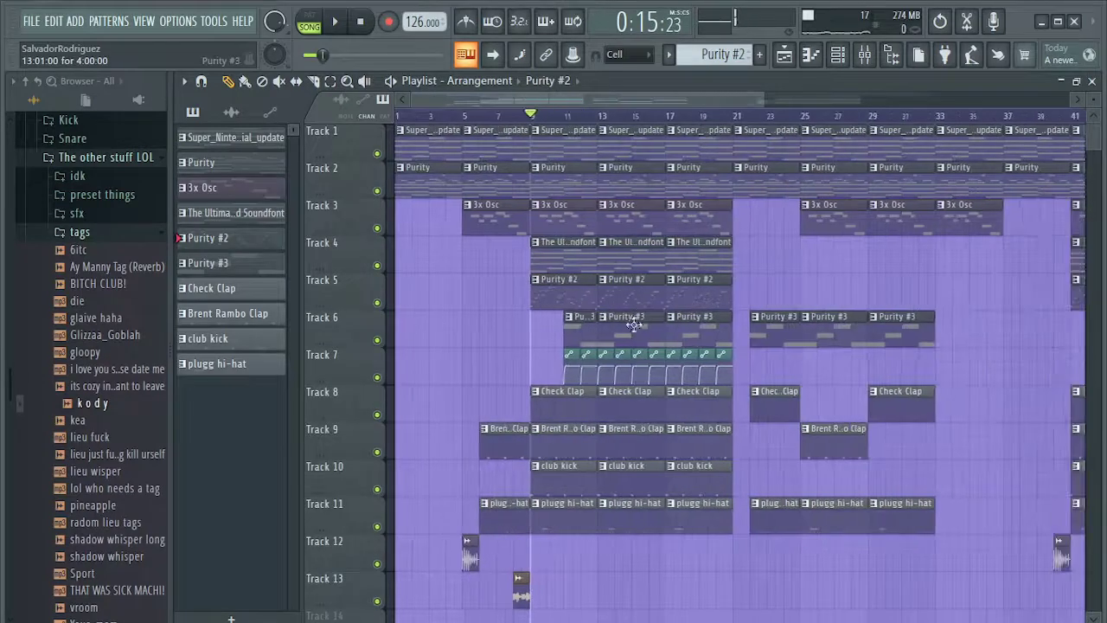
scroll(485, 381, up, 5)
click(661, 370)
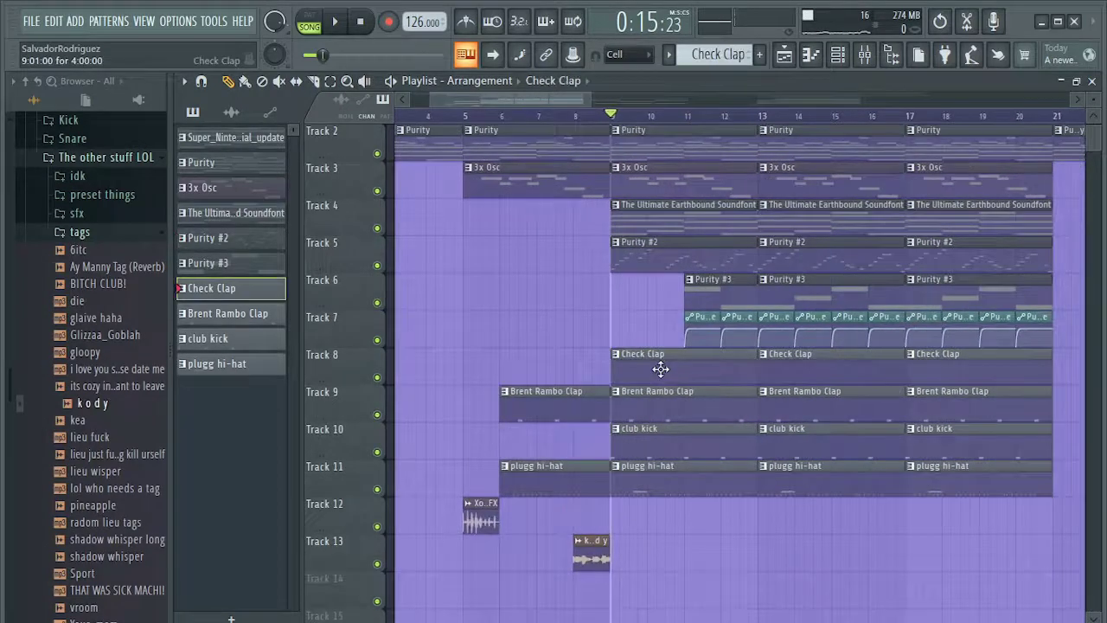
double_click(661, 369)
click(335, 26)
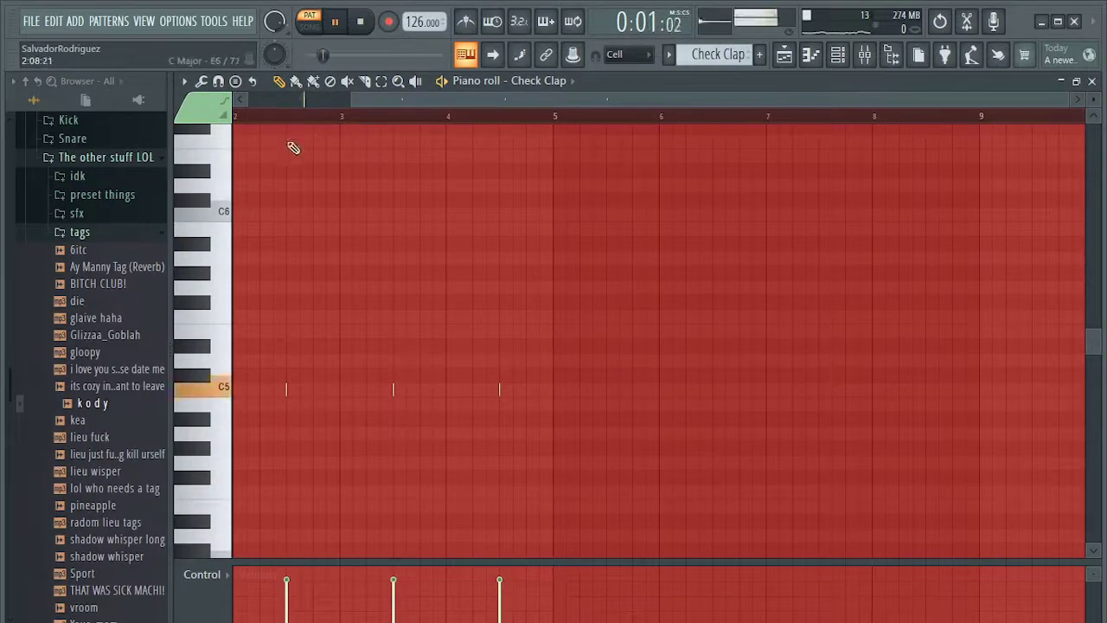
key(space)
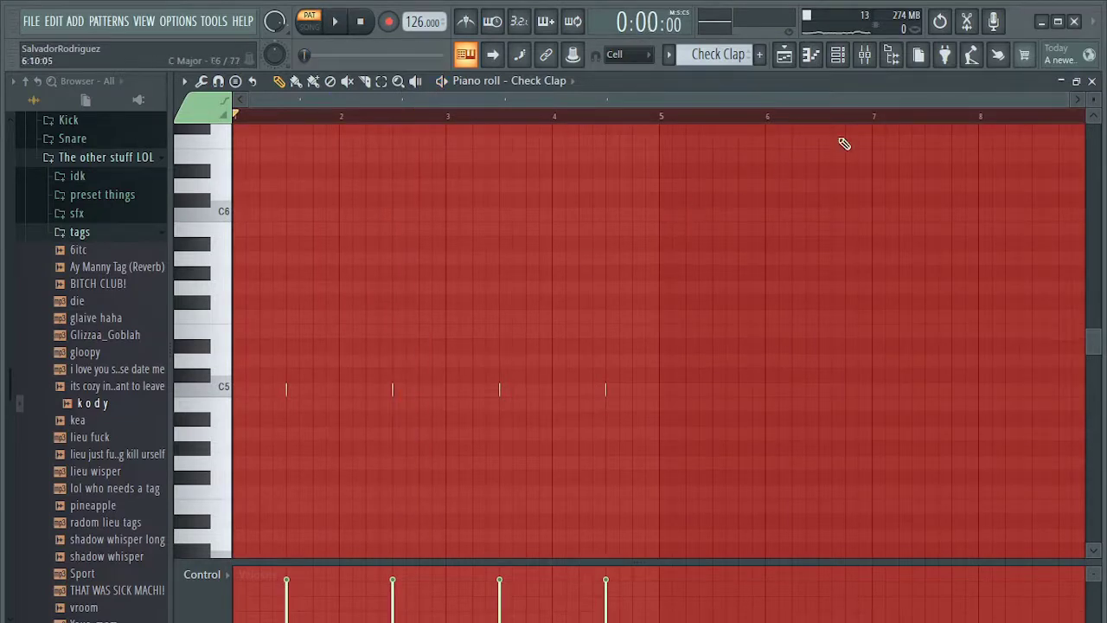
click(1093, 81)
- Open the Brent Rambo Clap pattern, play it, audition the clap on the piano keys, and return to the playlist
double_click(658, 406)
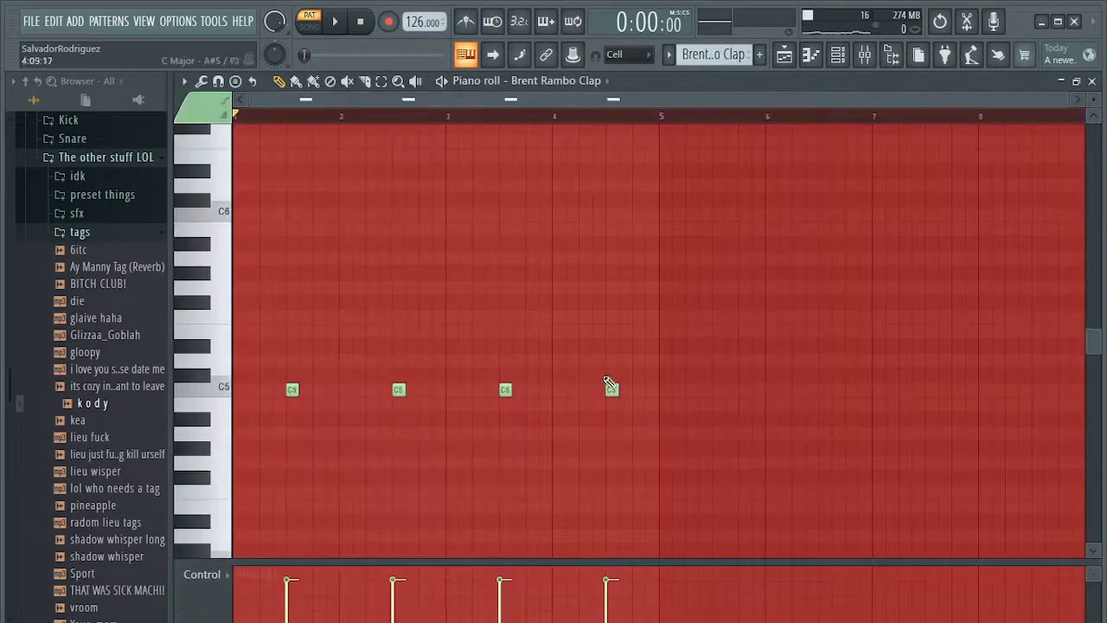
key(space)
key(space)
click(219, 393)
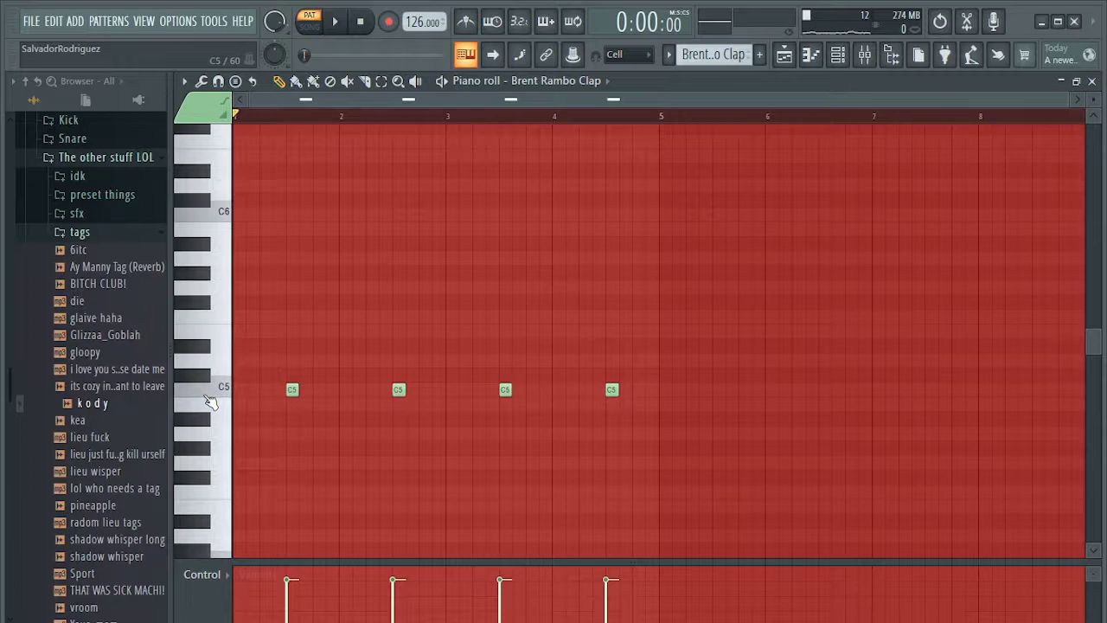
click(216, 403)
click(1092, 81)
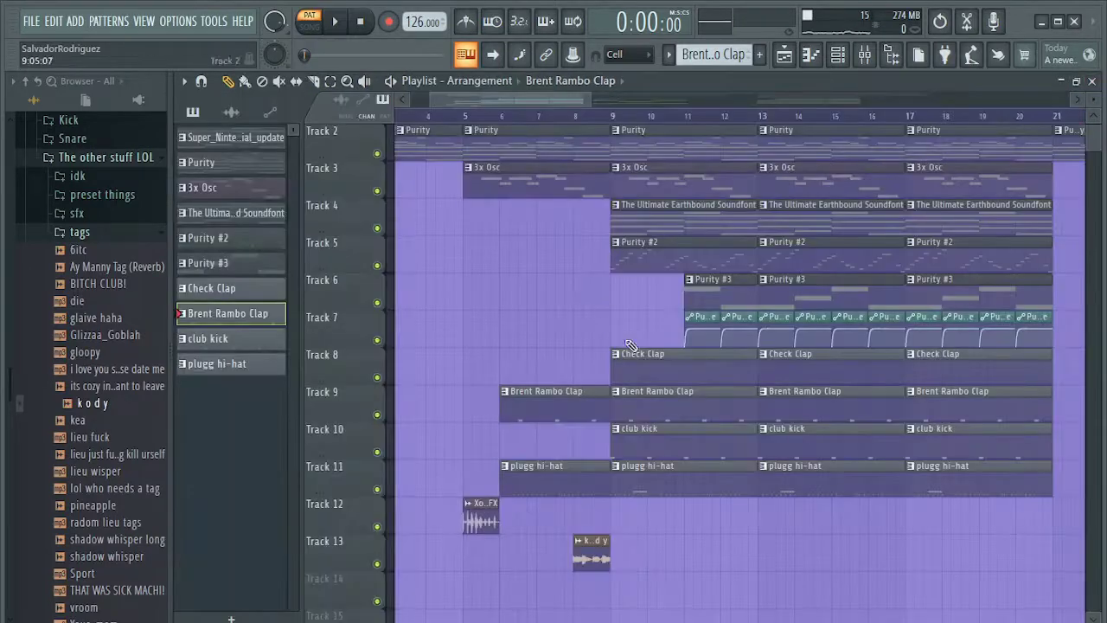
- Solo the Brent Rambo Clap track and unmute the Check Clap track alongside it
right_click(377, 415)
click(377, 379)
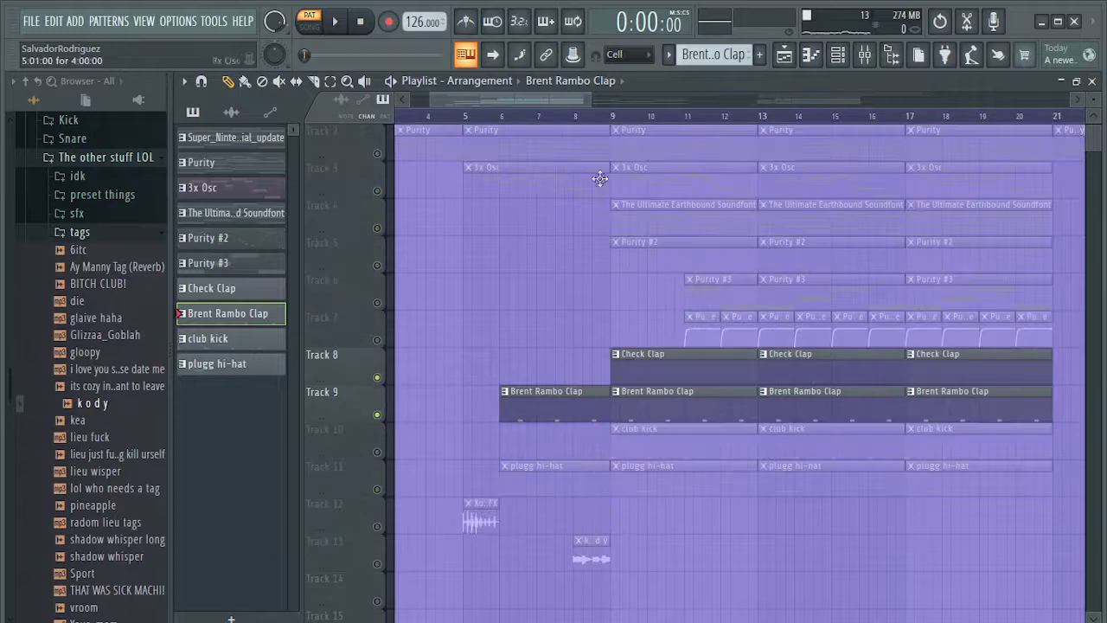
- Play the soloed Check Clap and Brent Rambo Clap tracks from bar 9 of the arrangement, then stop
click(622, 118)
key(space)
scroll(662, 371, up, 3)
key(space)
- Collapse the tags sample folder and check the contents of the spirit drum kit in the browser
click(109, 235)
scroll(123, 376, down, 5)
scroll(129, 432, up, 4)
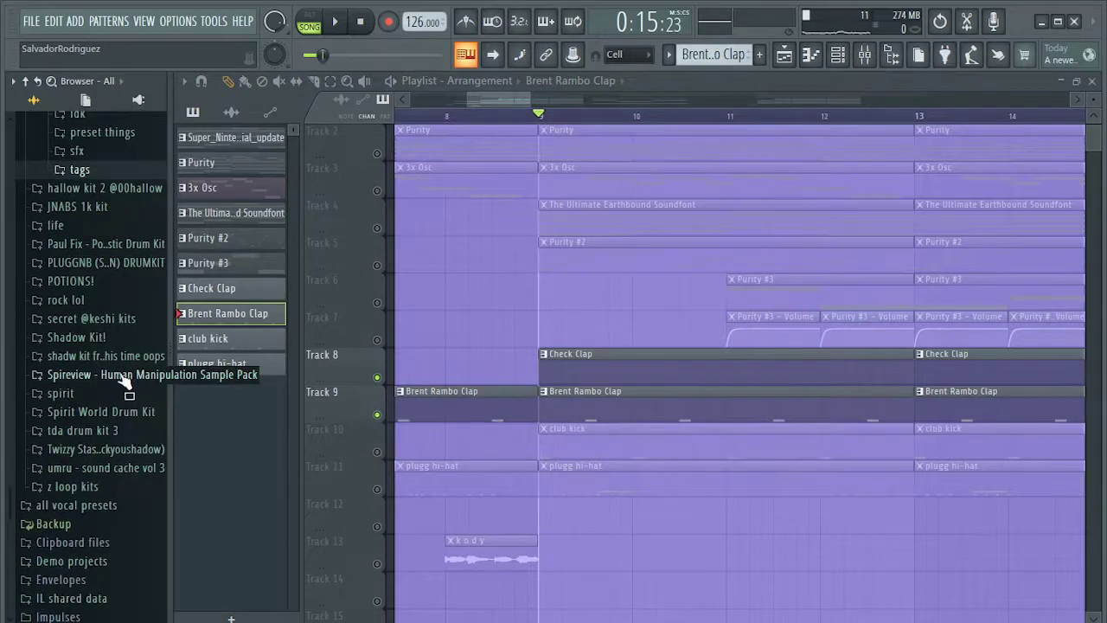
click(113, 397)
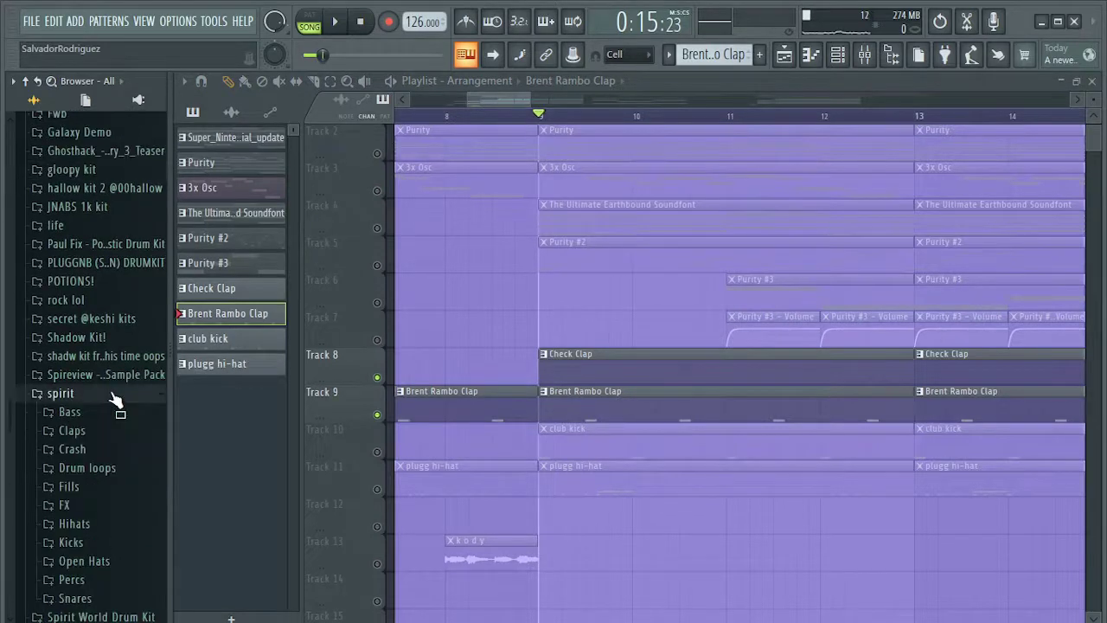
click(113, 397)
scroll(111, 398, up, 3)
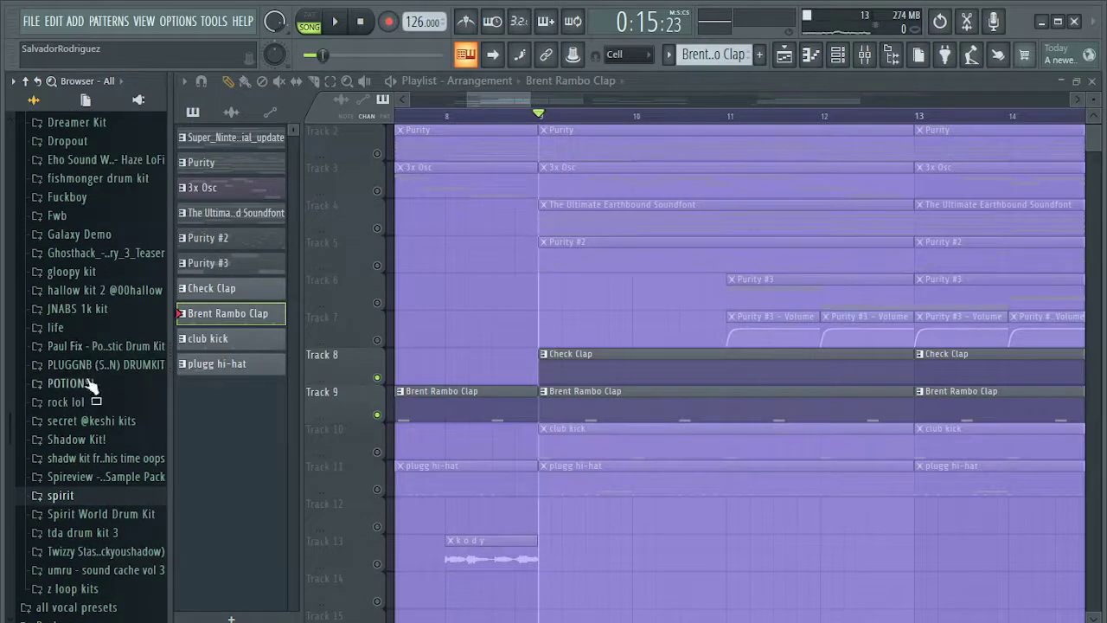
- Browse the PLUGGNB drum kit's 808s and Klaps folders, audition a clap sample, and collapse the kit
click(87, 364)
click(98, 388)
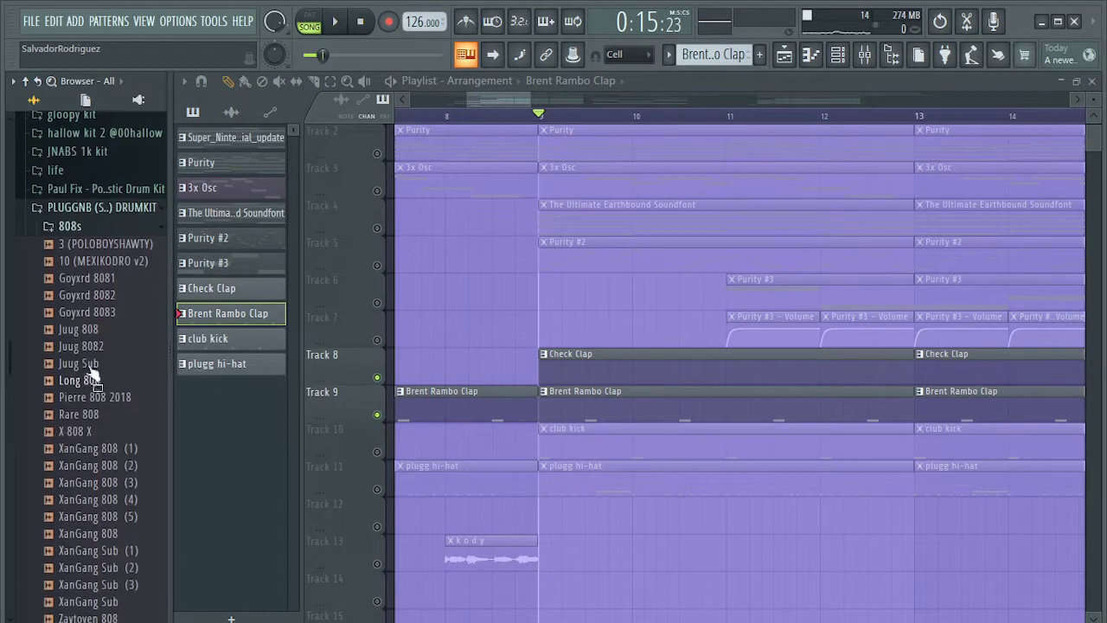
click(105, 226)
click(72, 301)
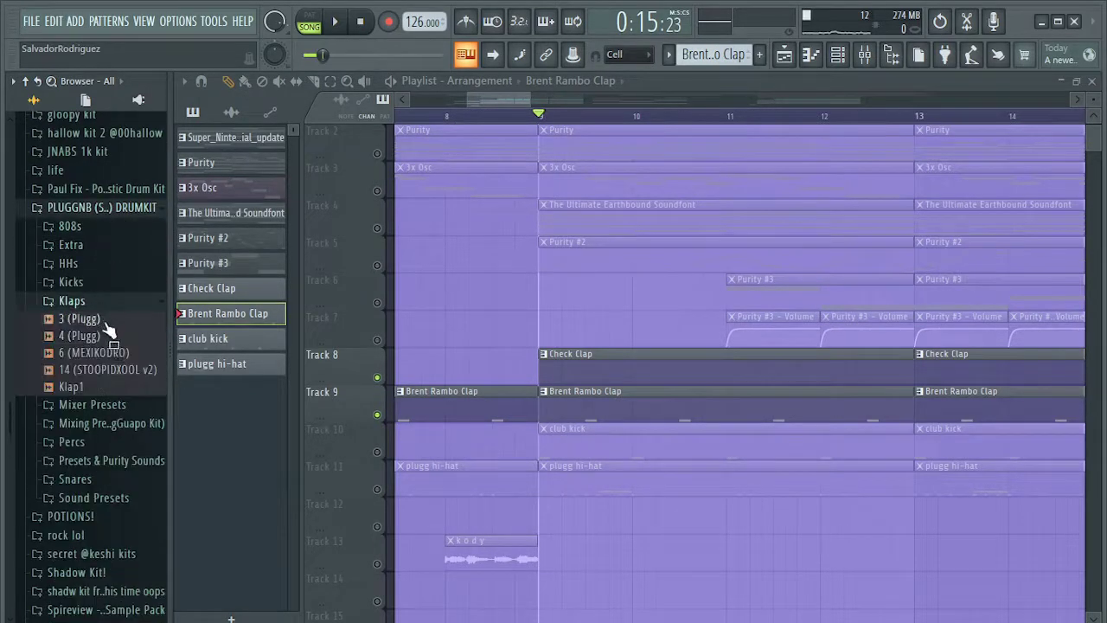
click(111, 337)
click(119, 302)
click(100, 208)
scroll(485, 375, down, 2)
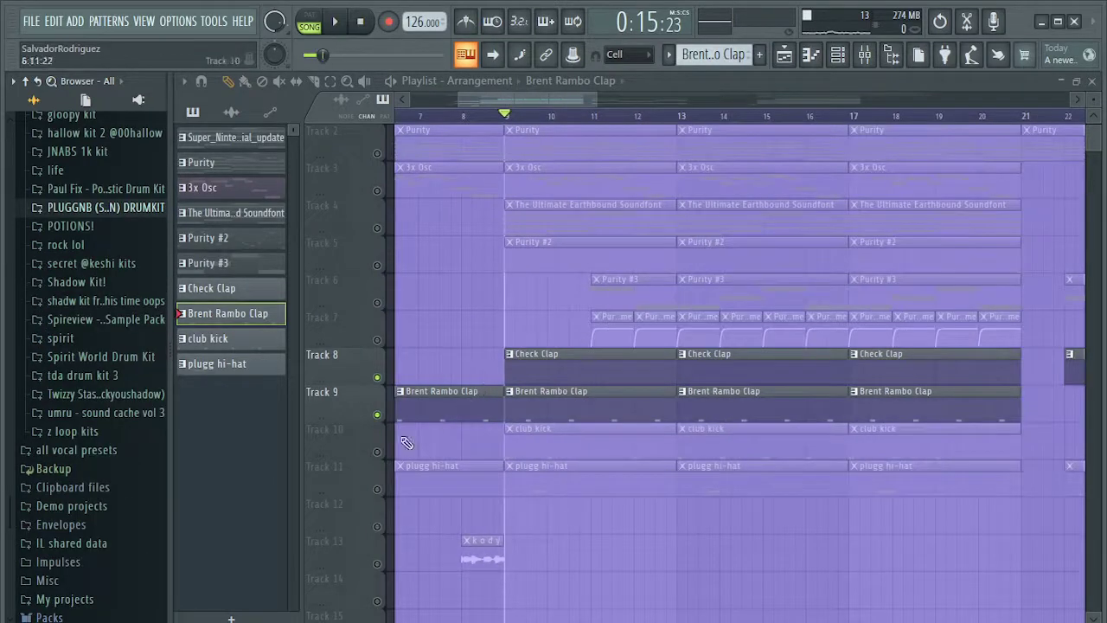
- Solo Track 10, open its club kick pattern in the piano roll, play it, and return to the playlist
click(381, 457)
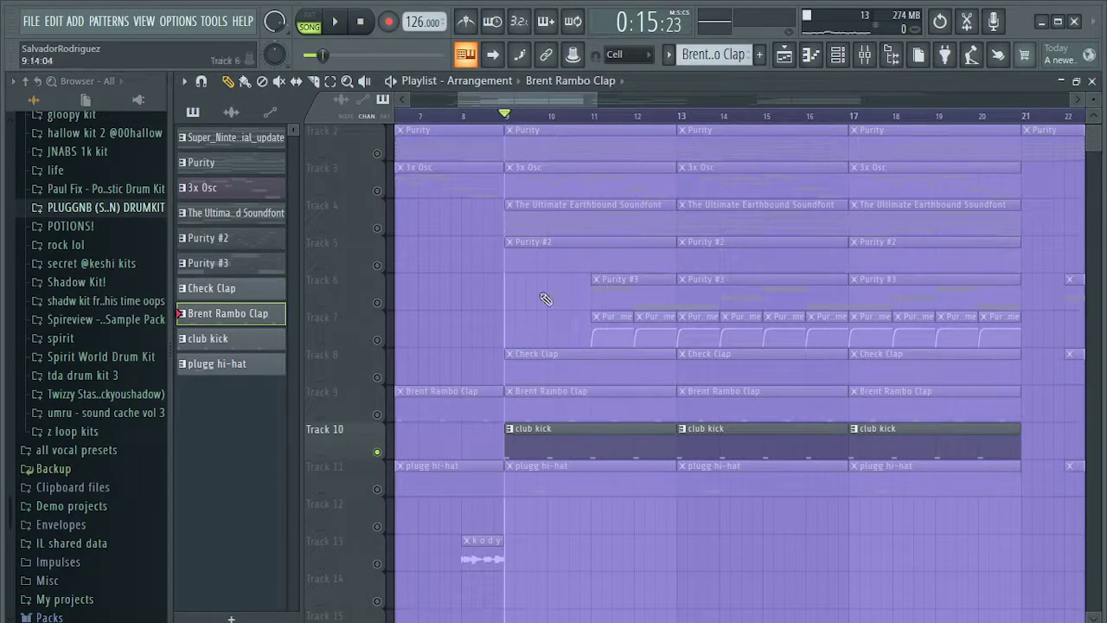
double_click(535, 432)
key(space)
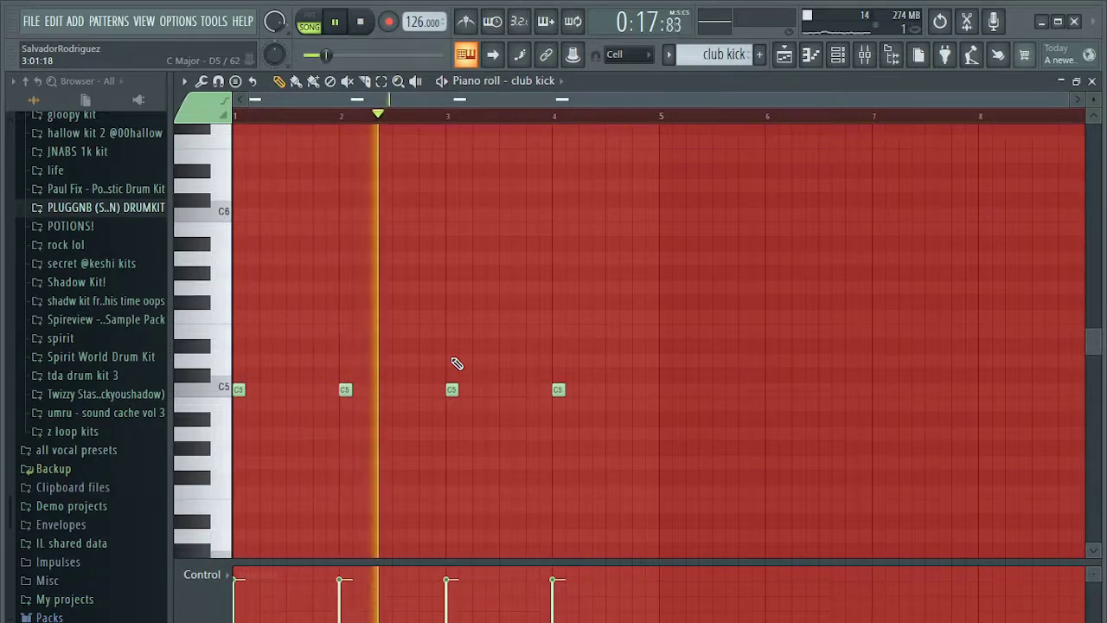
key(space)
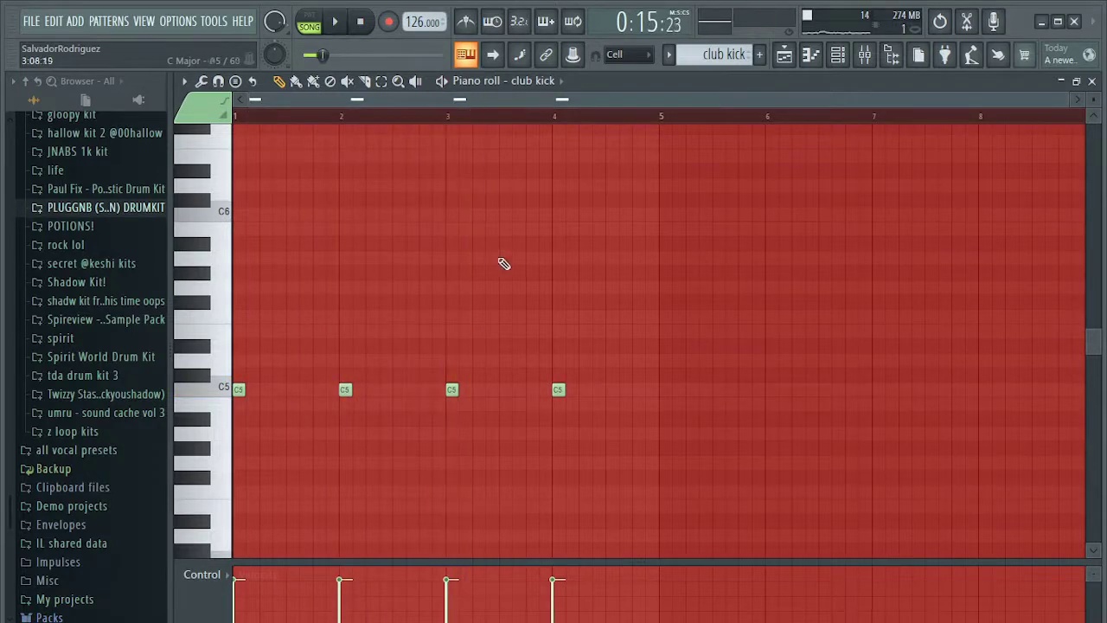
click(1094, 81)
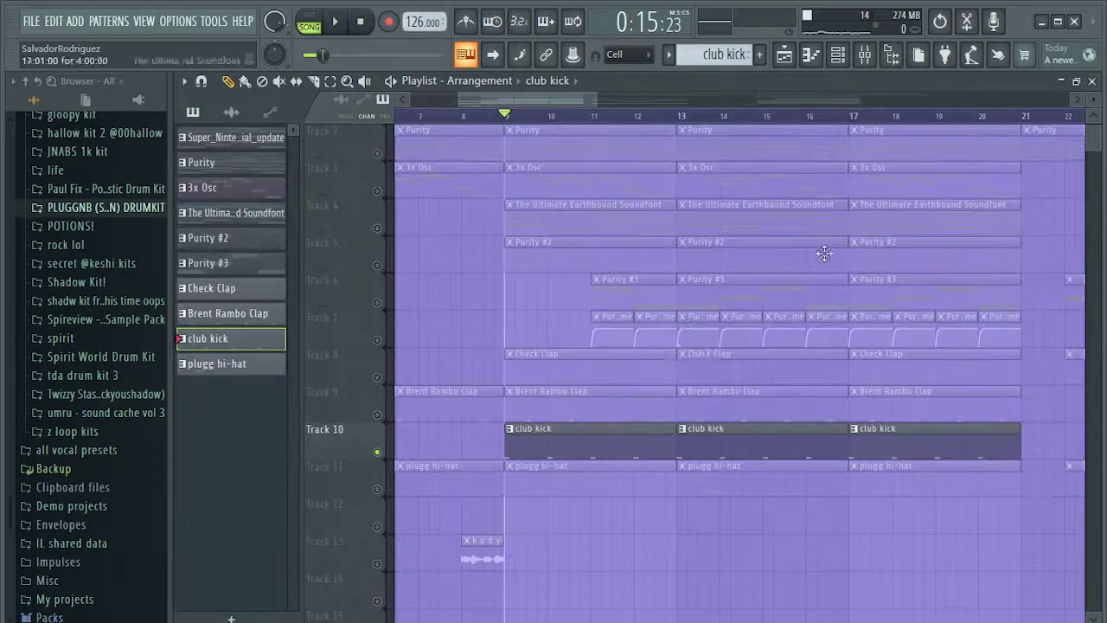
- Open the Purity #3 pattern and its volume automation for viewing, and return to the playlist
double_click(630, 296)
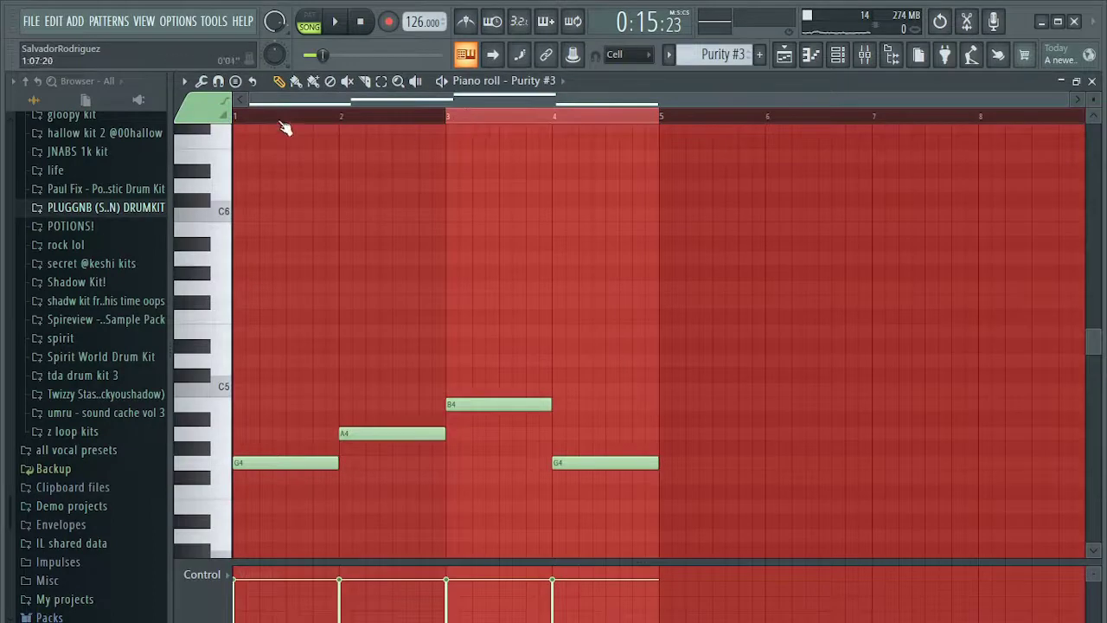
click(1092, 81)
double_click(984, 332)
click(1092, 81)
- Open the plugg hi-hat pattern in the piano roll, play it in pattern mode, and save the project
double_click(569, 476)
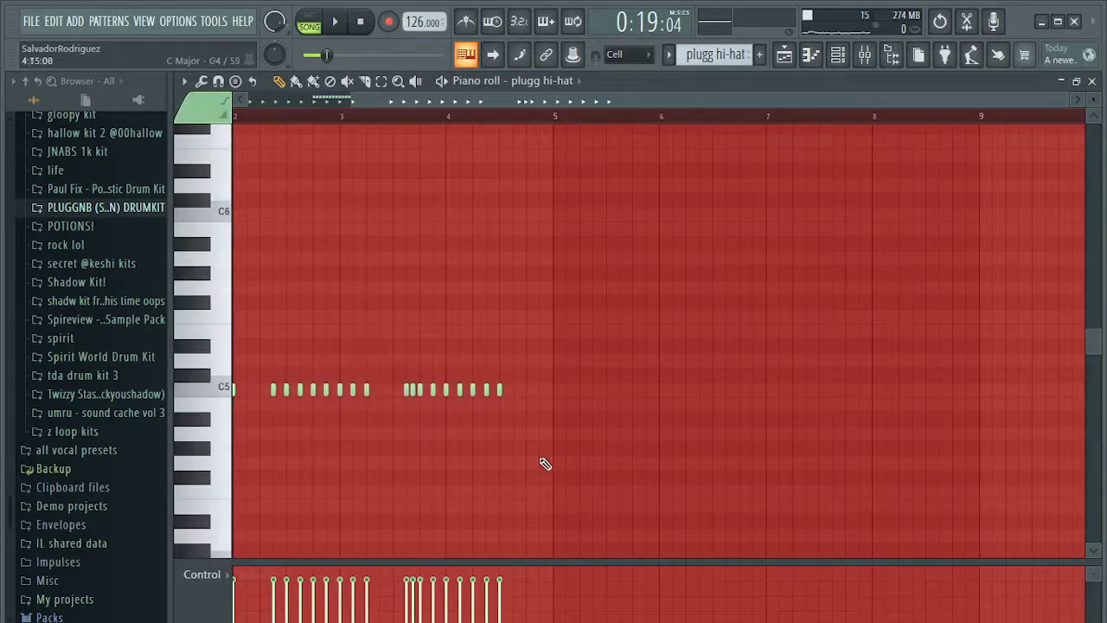
scroll(540, 459, left, 2)
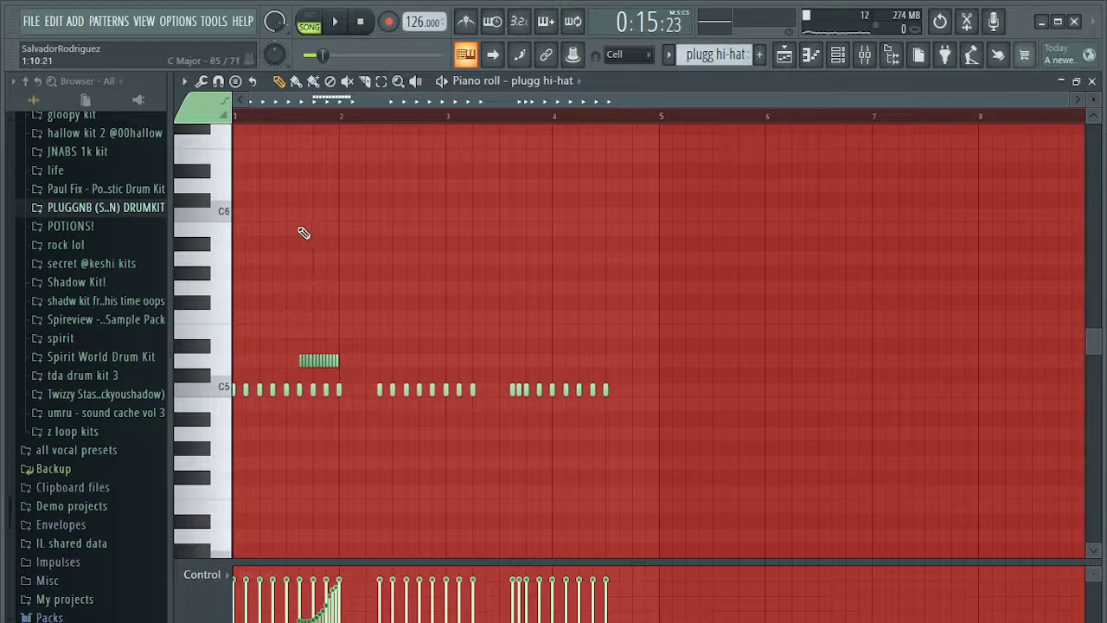
click(308, 19)
key(space)
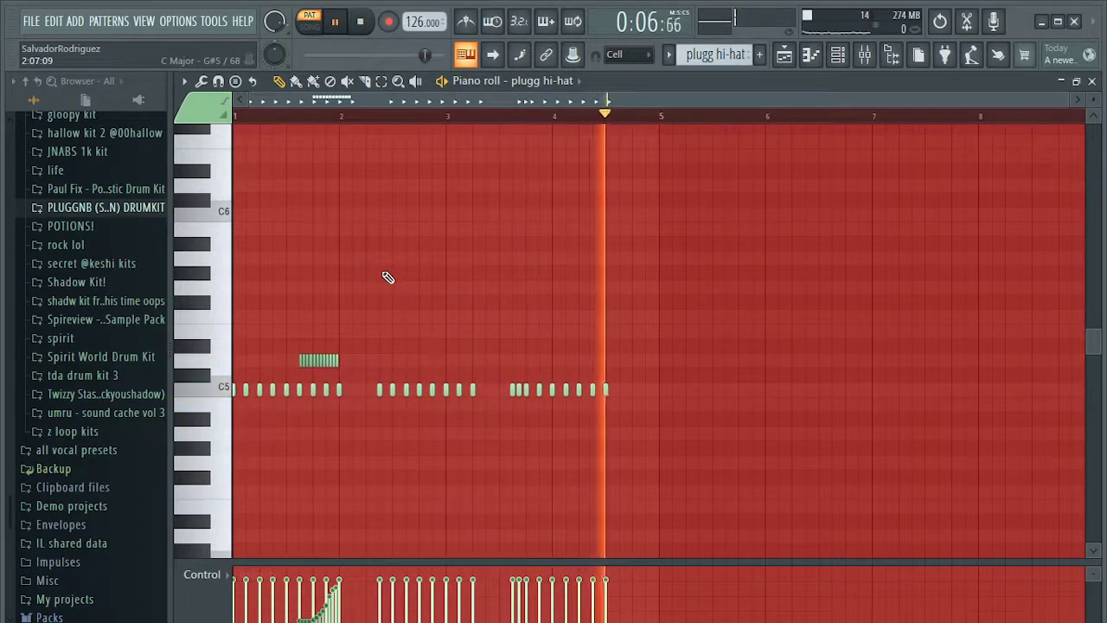
key(ctrl+s)
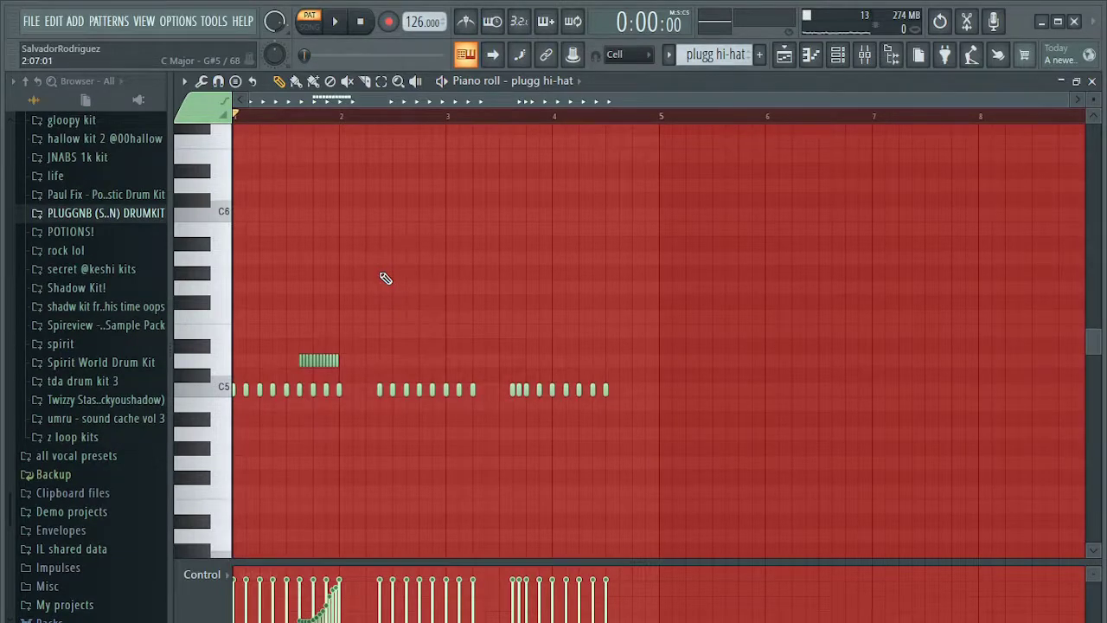
- Demonstrate the hi-hat roll by drawing an E5 note above it, chopping it into short notes, and deleting them
scroll(282, 372, up, 4)
click(314, 331)
drag(318, 332, 349, 323)
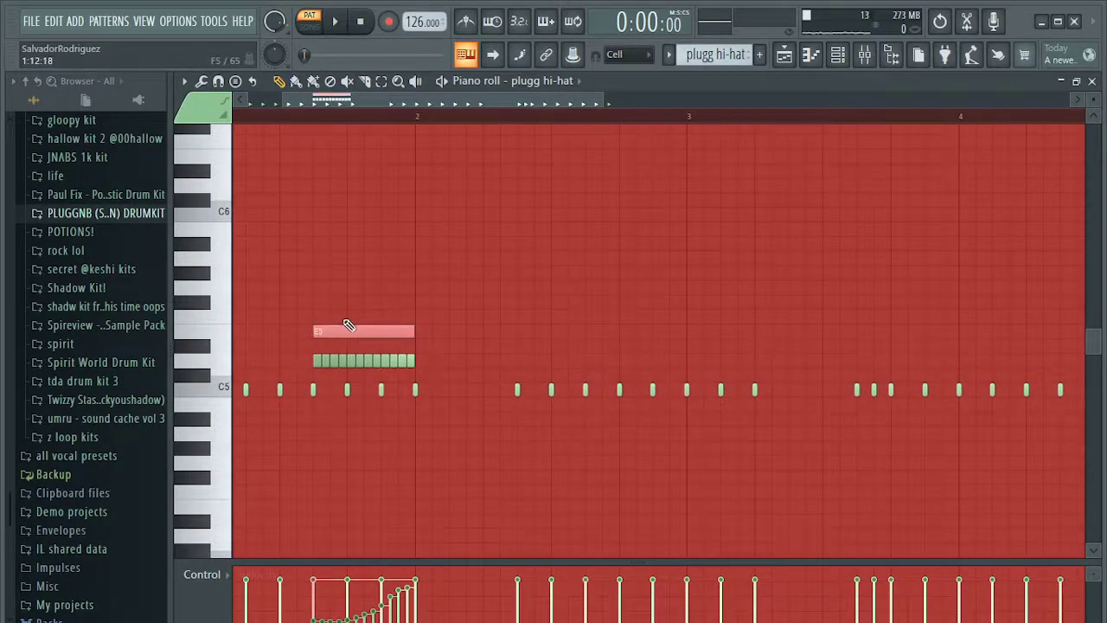
key(alt+u)
click(625, 419)
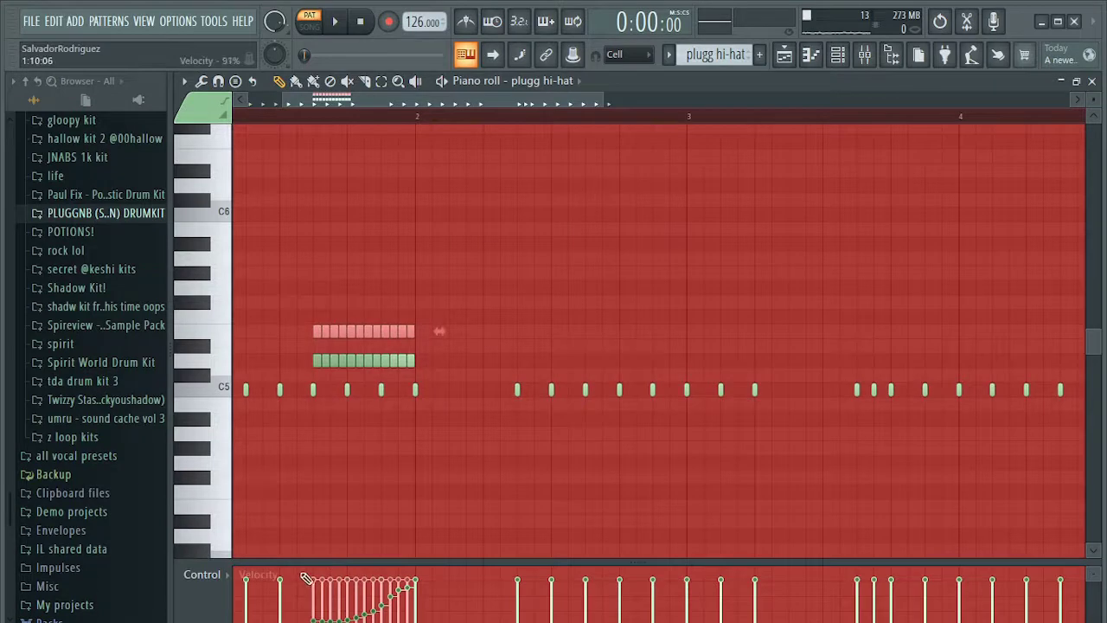
key(Delete)
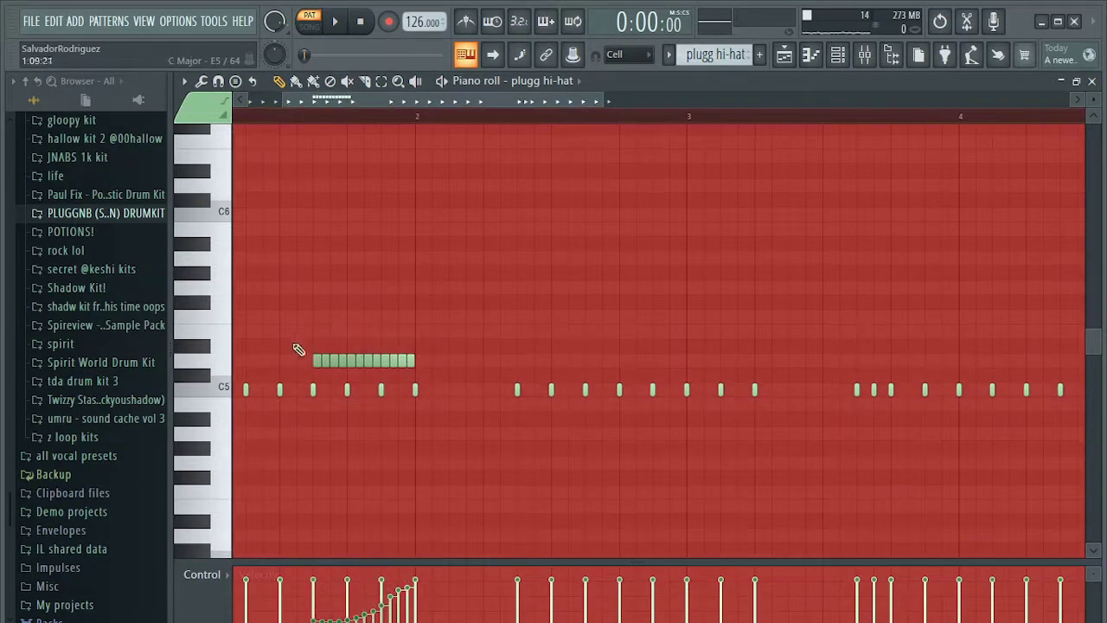
- Play the hi-hat roll just before bar 2 of the plugg hi-hat pattern, then stop
click(316, 112)
key(space)
key(space)
- Play the closely spaced hi-hats before bar 4 and the empty stretch at the end of the pattern
scroll(433, 338, down, 3)
scroll(415, 346, down, 1)
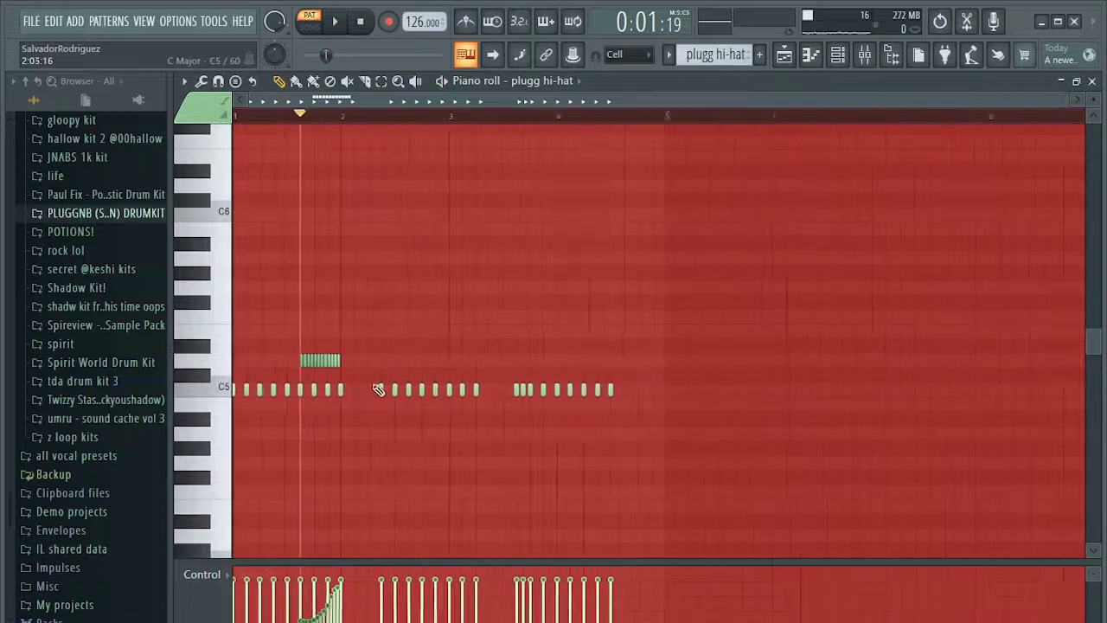
scroll(542, 353, up, 3)
click(509, 113)
key(space)
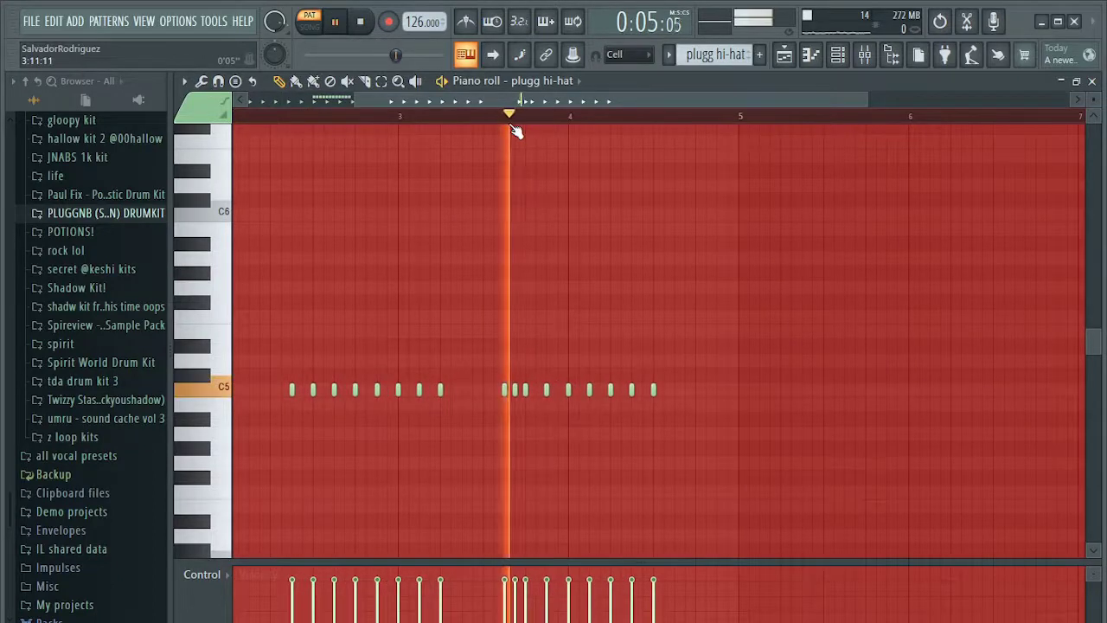
key(space)
scroll(542, 350, down, 2)
click(628, 122)
key(space)
key(space)
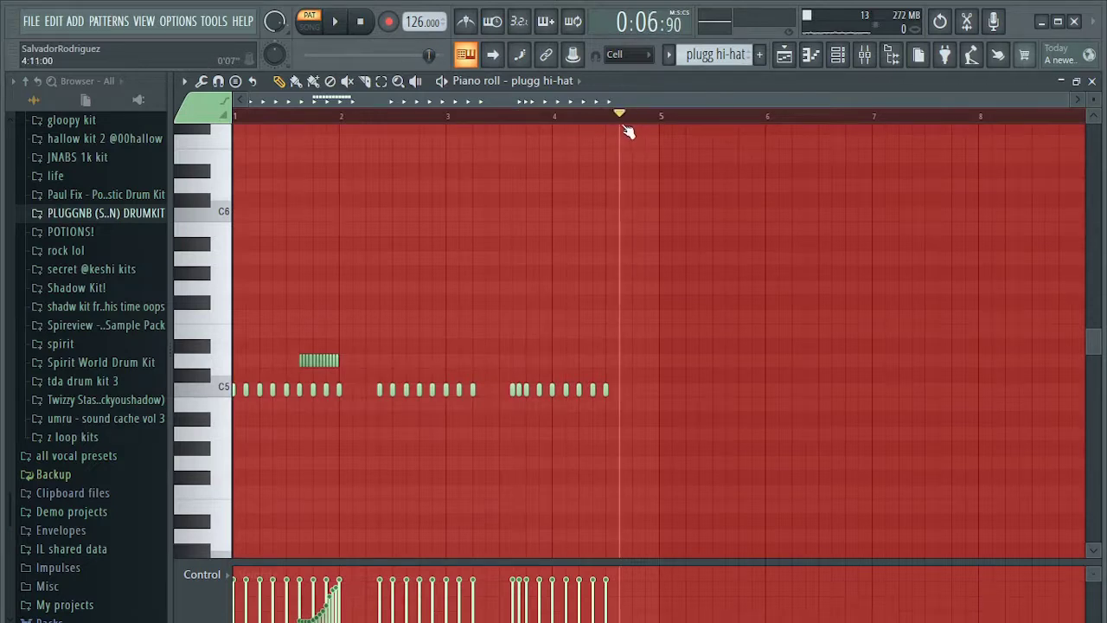
- Return to the playlist, solo the plugg hi-hat track, and unmute the club kick, Brent Rambo Clap and Check Clap tracks
click(1101, 82)
right_click(378, 489)
click(378, 451)
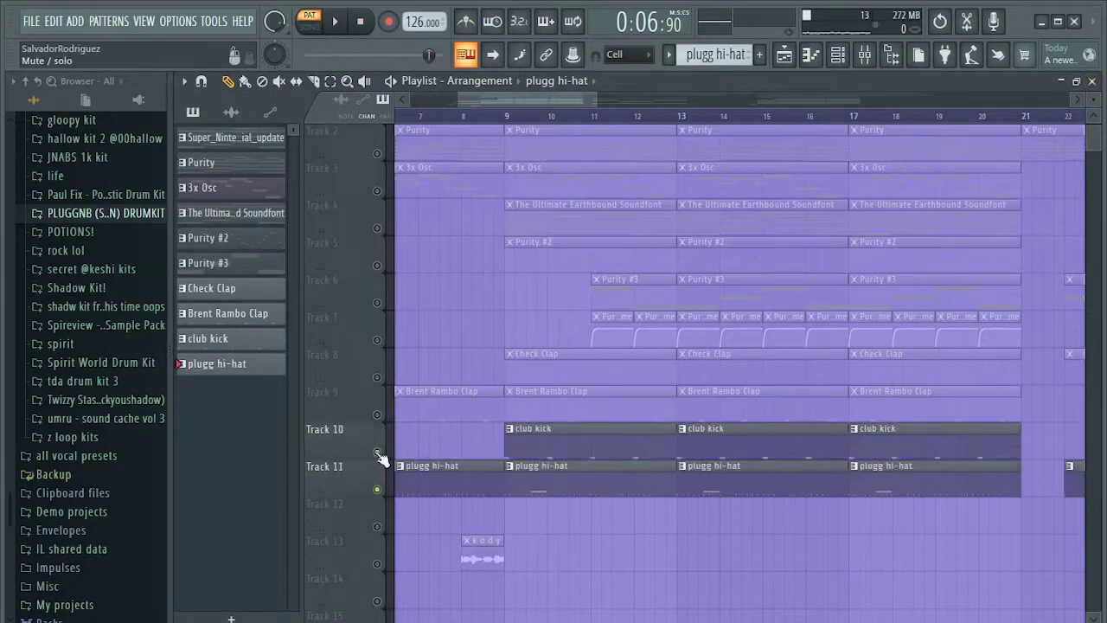
click(377, 414)
click(378, 378)
- Play the four combined drum tracks from bar 9 of the arrangement, then stop
click(522, 118)
key(space)
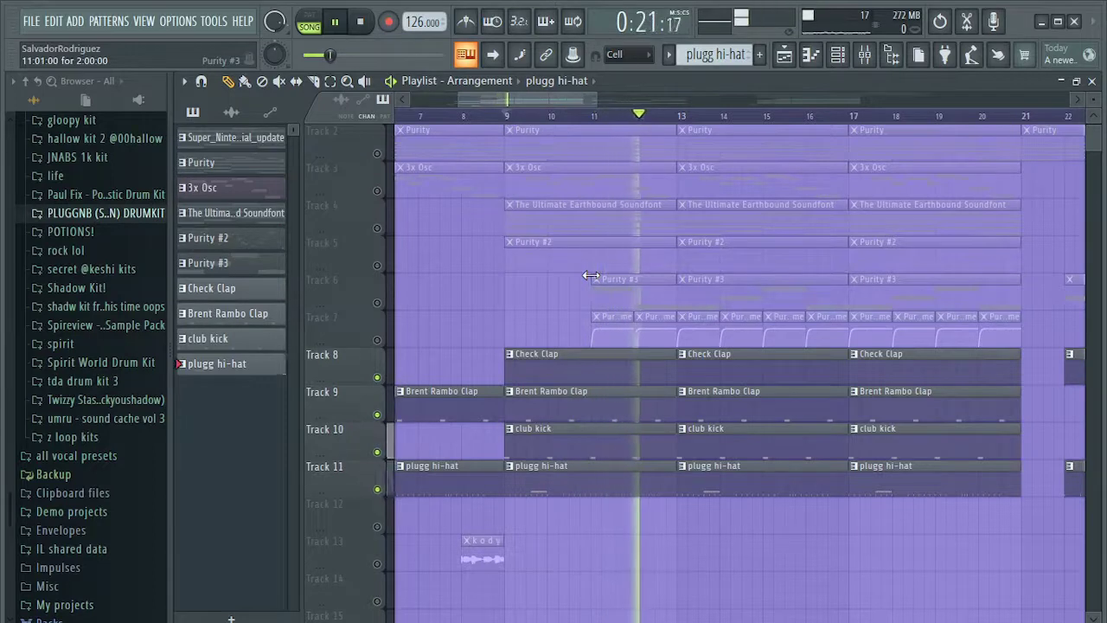
key(space)
- Solo Track 6, open its Purity #3 pattern in the piano roll, and play it in pattern mode
click(327, 287)
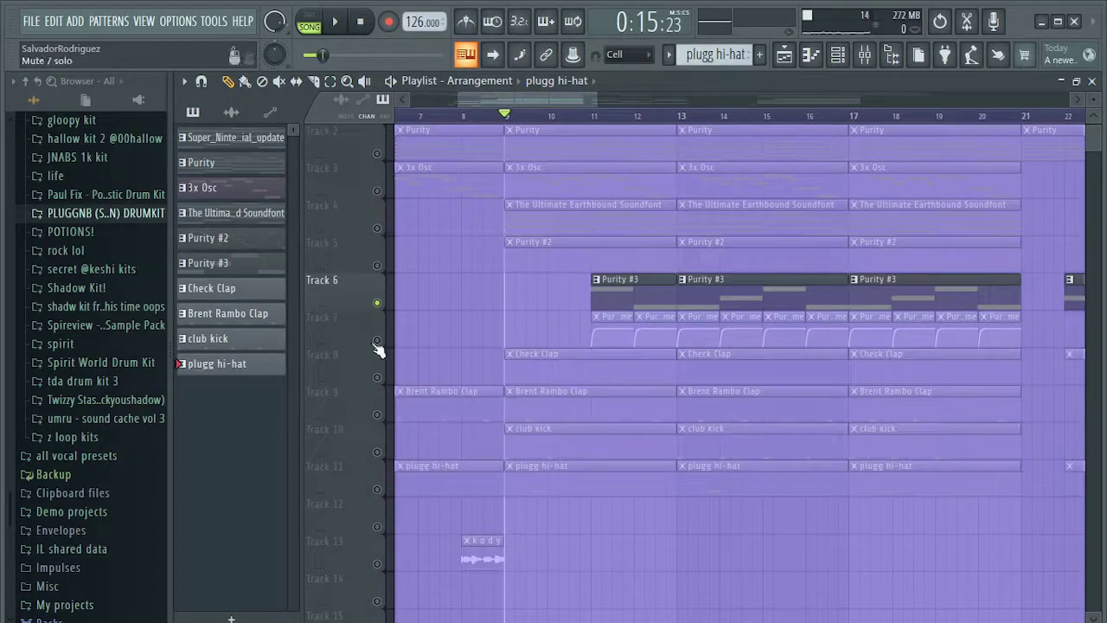
double_click(717, 299)
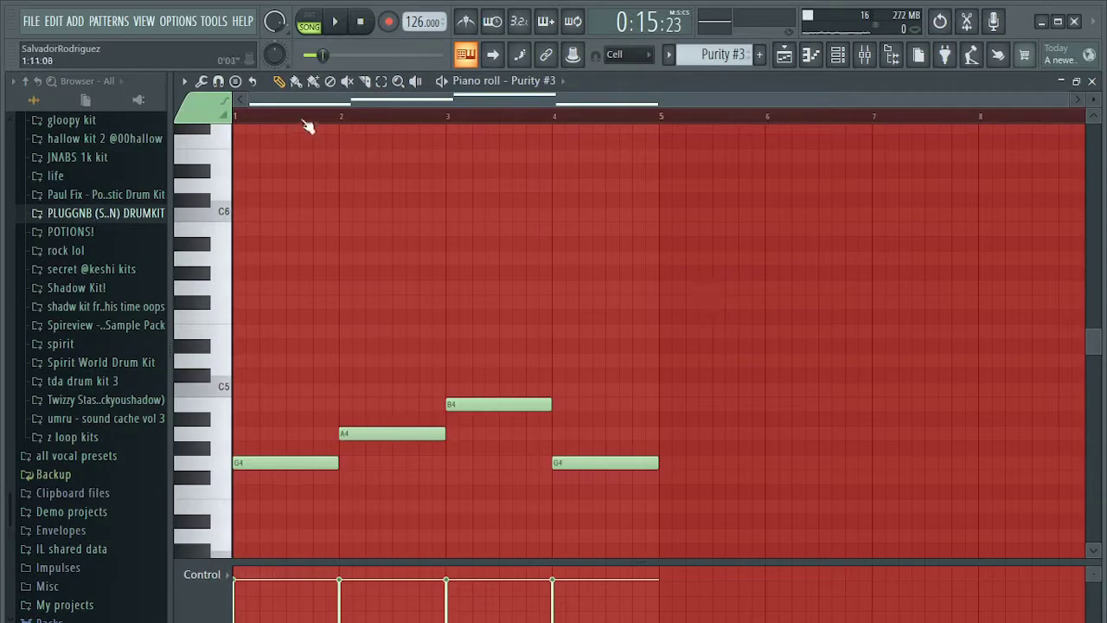
key(space)
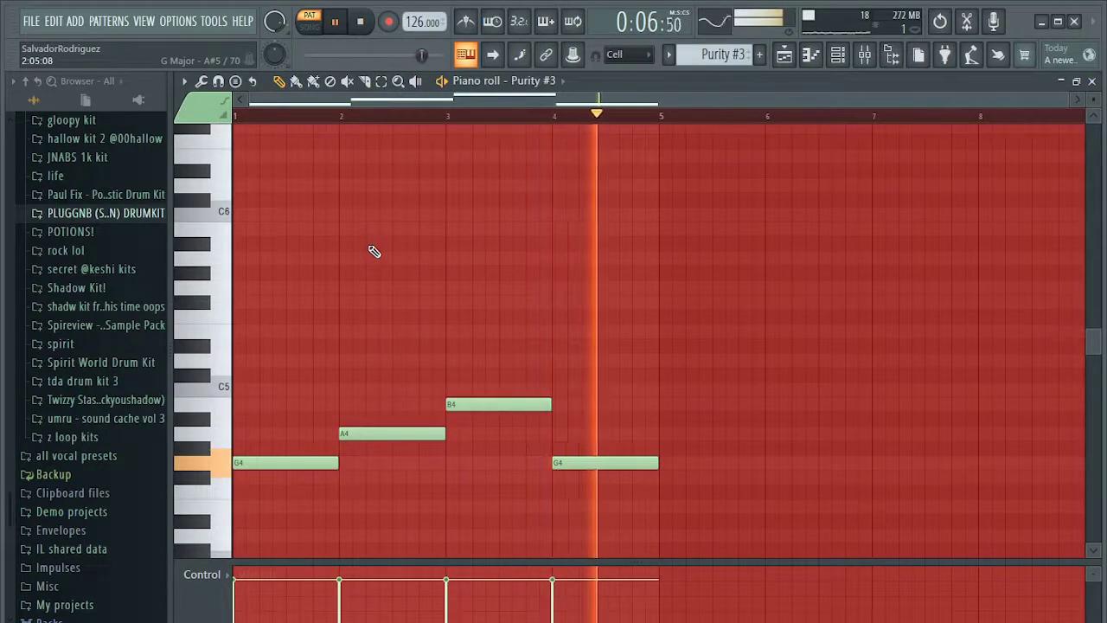
key(space)
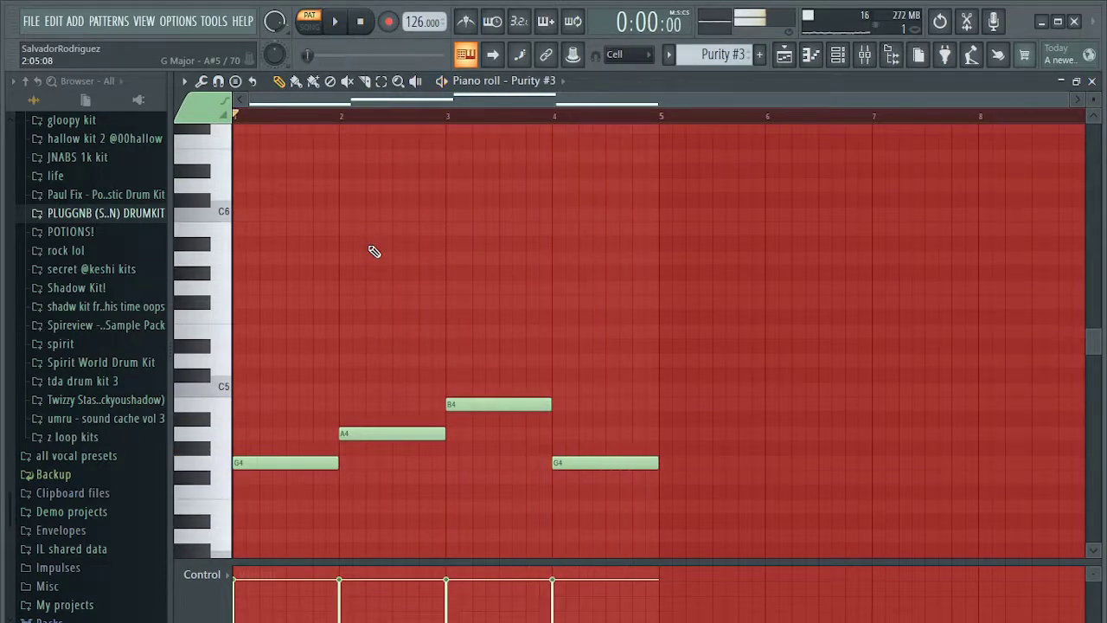
- Open the Purity #3 instrument from the channel rack, audition its Glide Bass preset on the keyboard, and close it
click(838, 54)
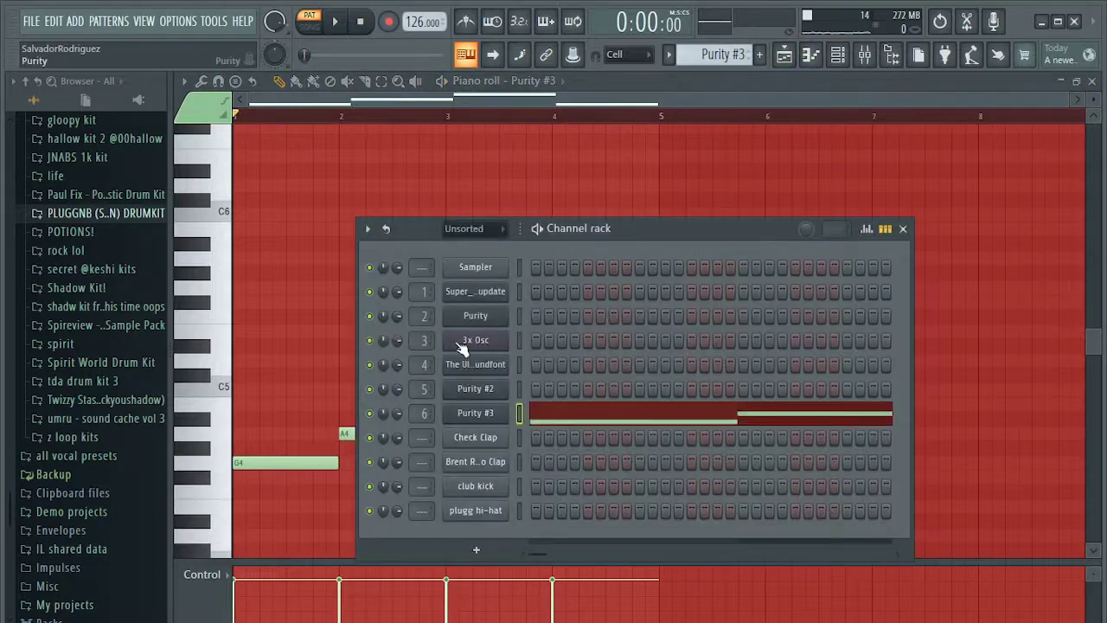
click(467, 413)
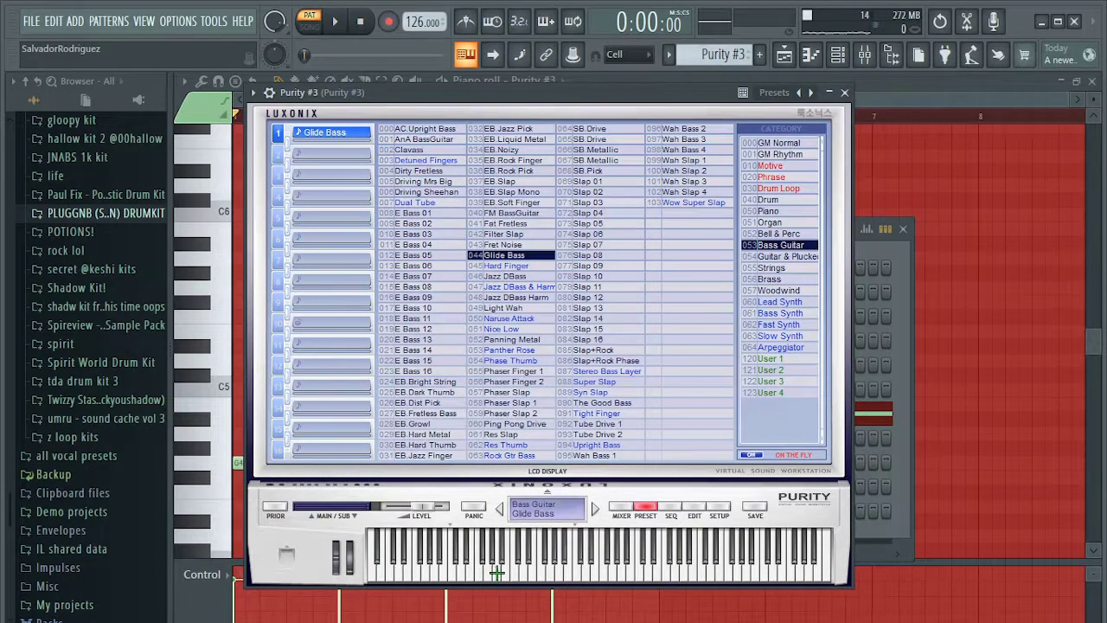
click(566, 573)
click(642, 571)
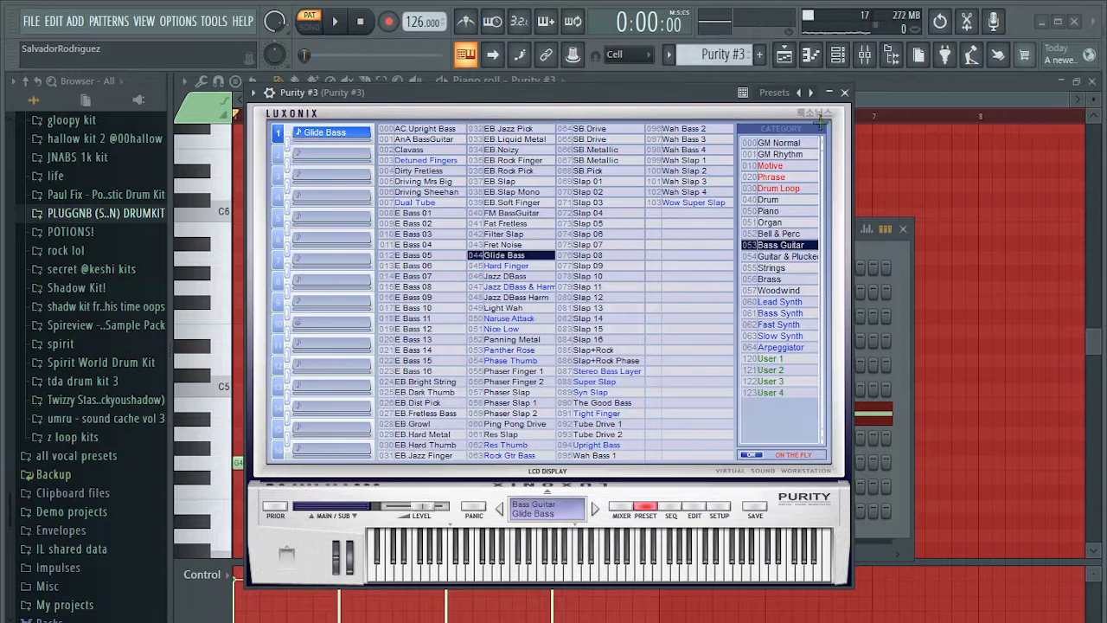
click(845, 92)
- Inspect the Fruity Blood Overdrive and Fruity parametric EQ 2 settings on the Purity #3 mixer track
click(865, 55)
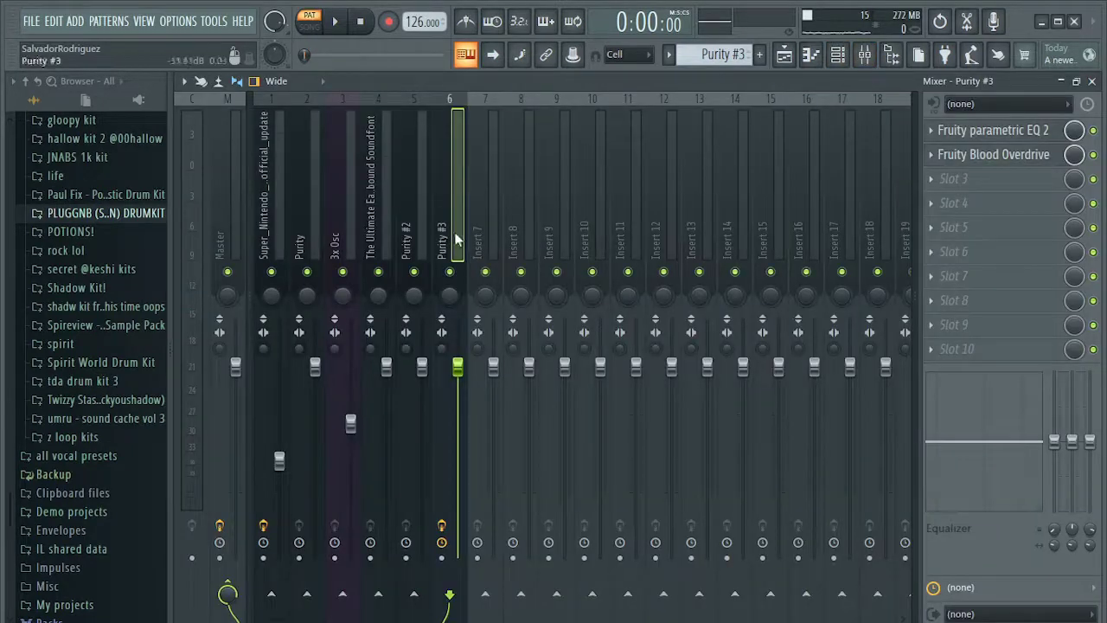
click(972, 154)
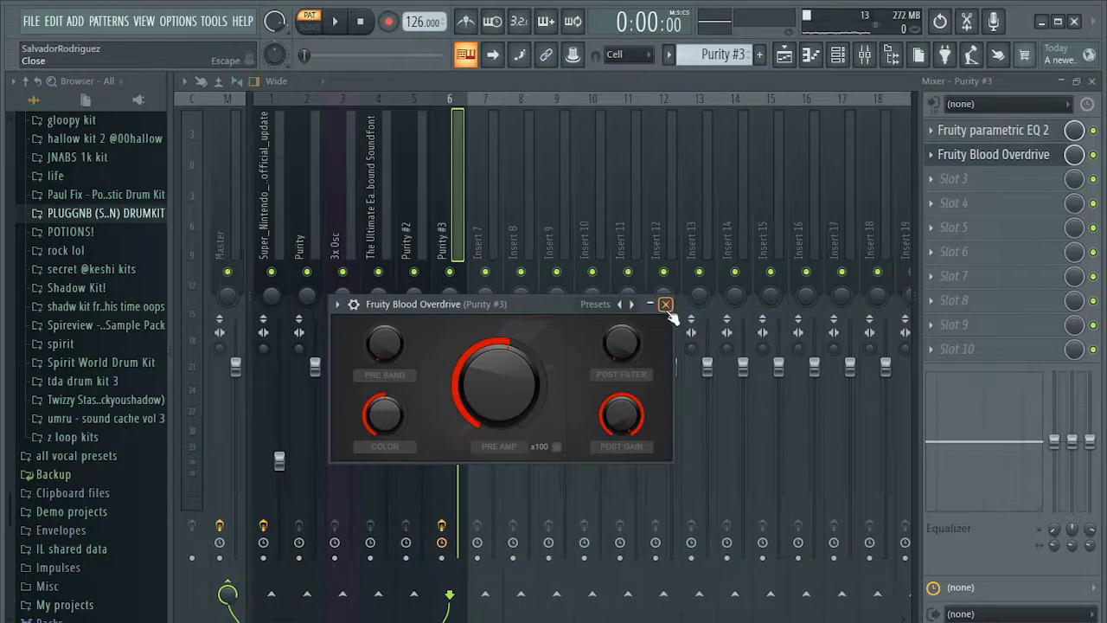
click(981, 128)
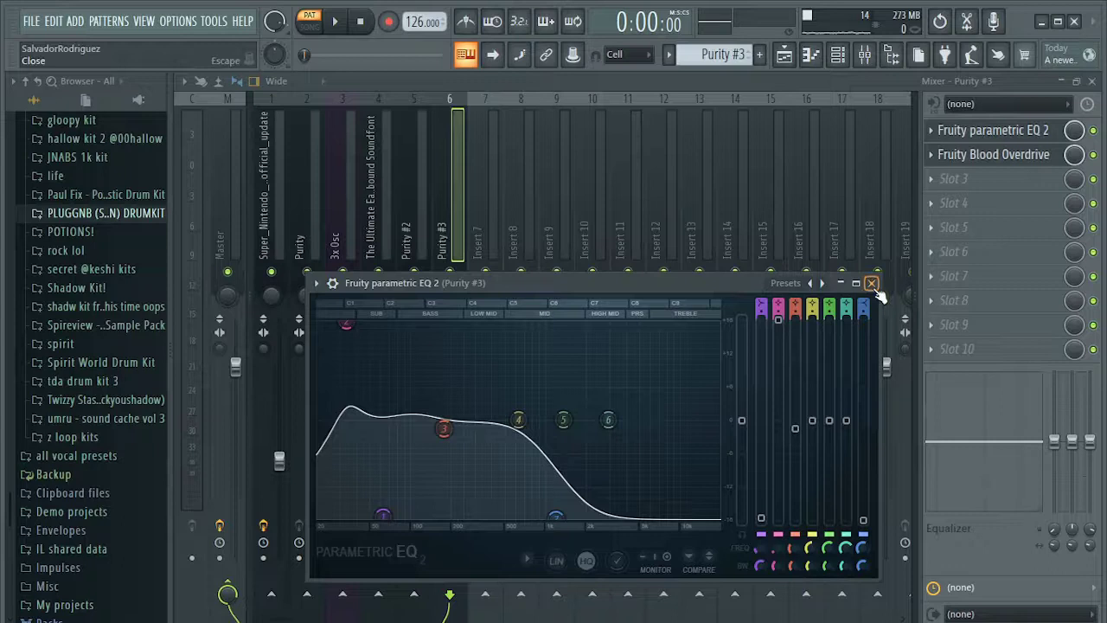
click(872, 284)
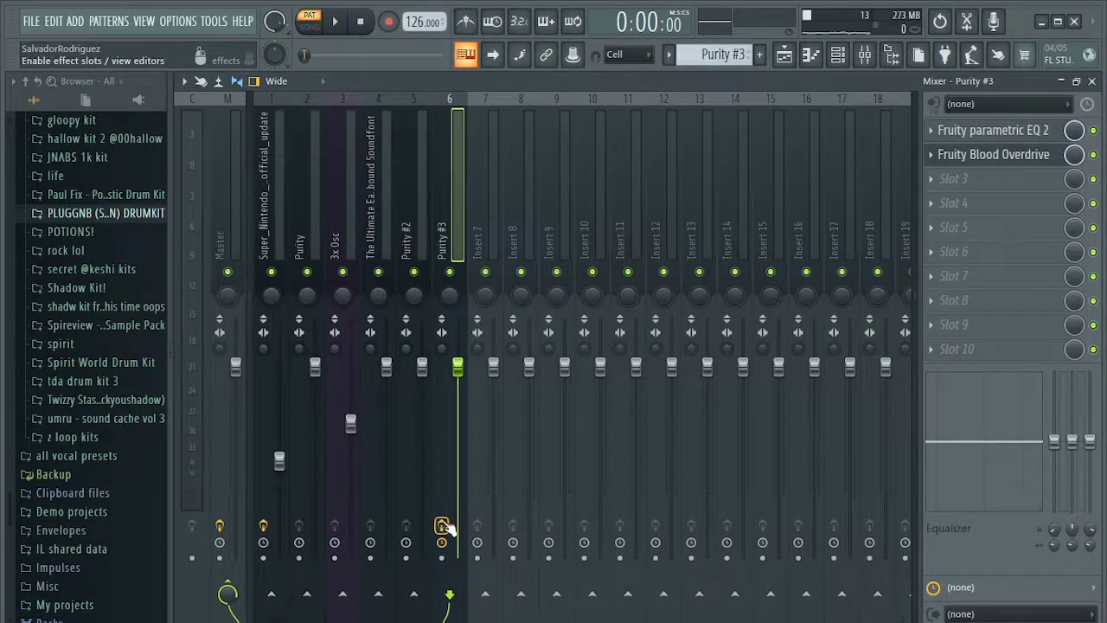
- Play the Purity #3 pattern with its mixer track effects bypassed, re-enable the effects, and stop playback
click(442, 526)
key(space)
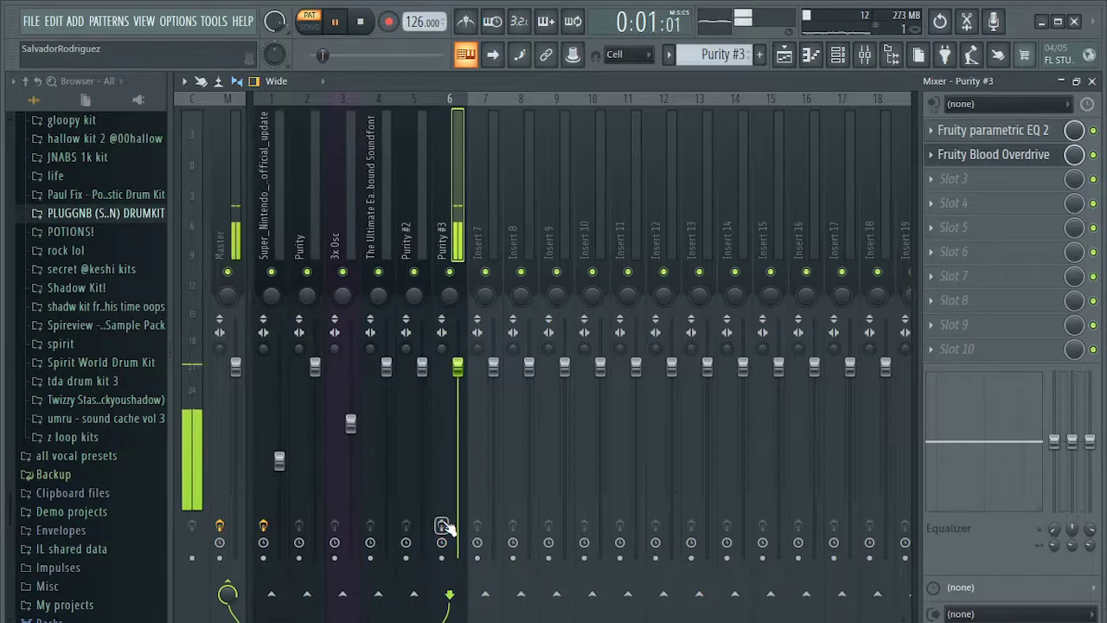
click(443, 527)
key(space)
- Close the mixer, the Fruity Blood Overdrive window, the channel rack and the piano roll to return to the playlist
click(1092, 81)
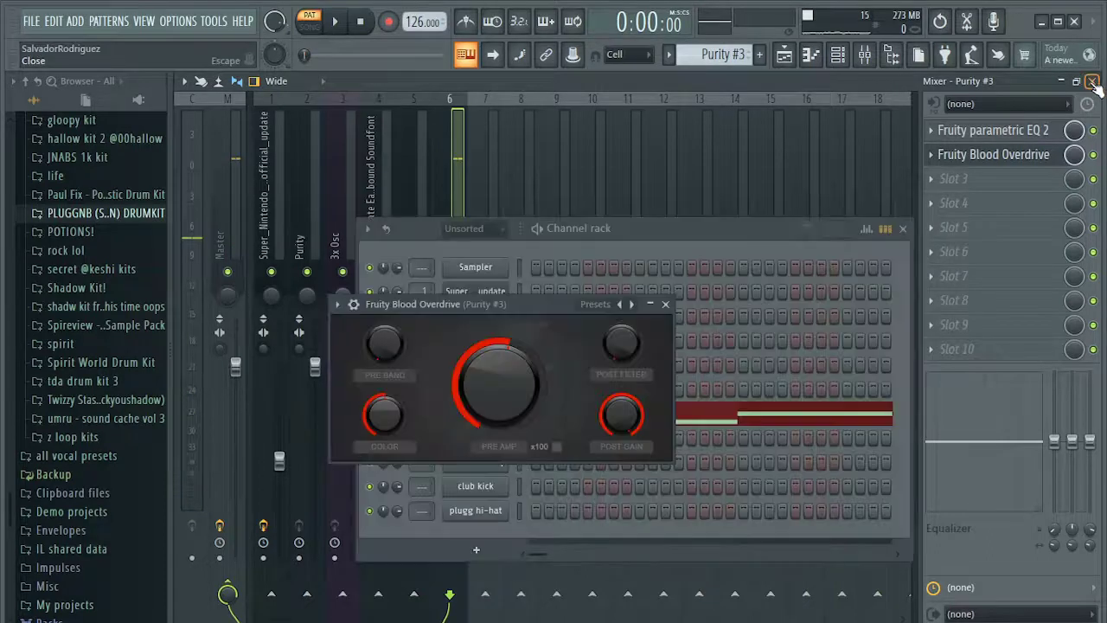
click(666, 305)
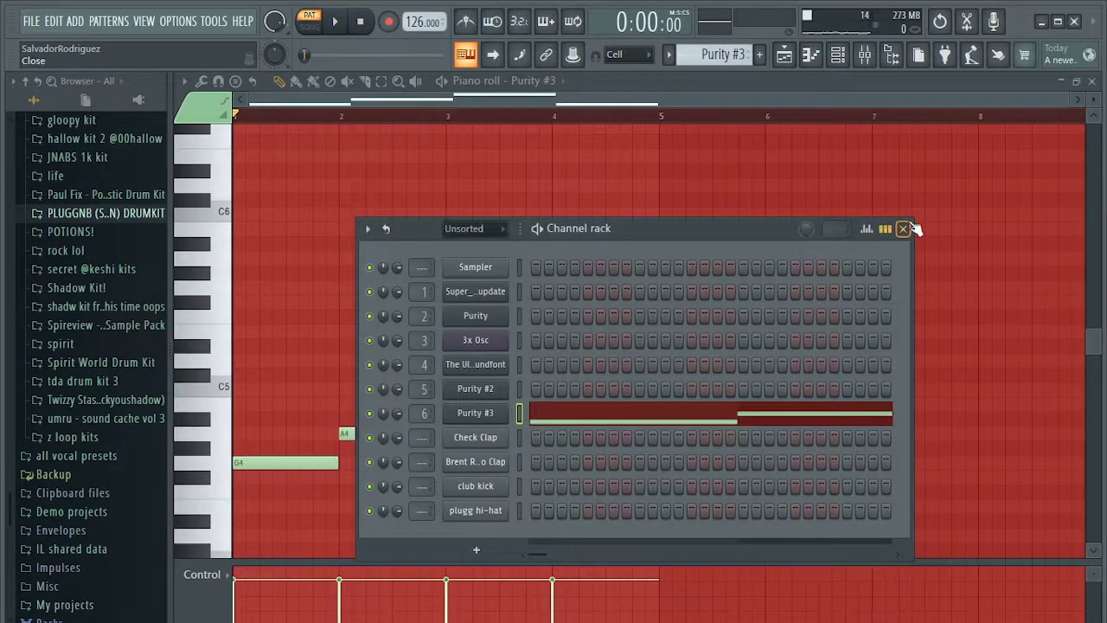
click(906, 228)
click(1092, 81)
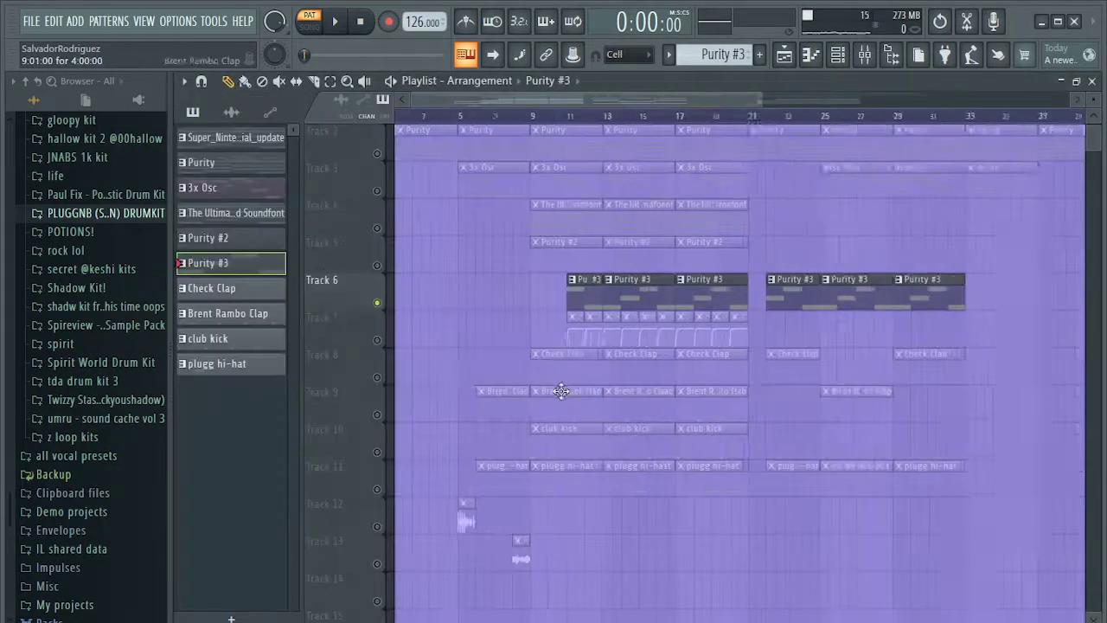
- Isolate Tracks 6 and 7 and play the Purity #3 bass with its volume automation from bar 13, then stop
right_click(378, 340)
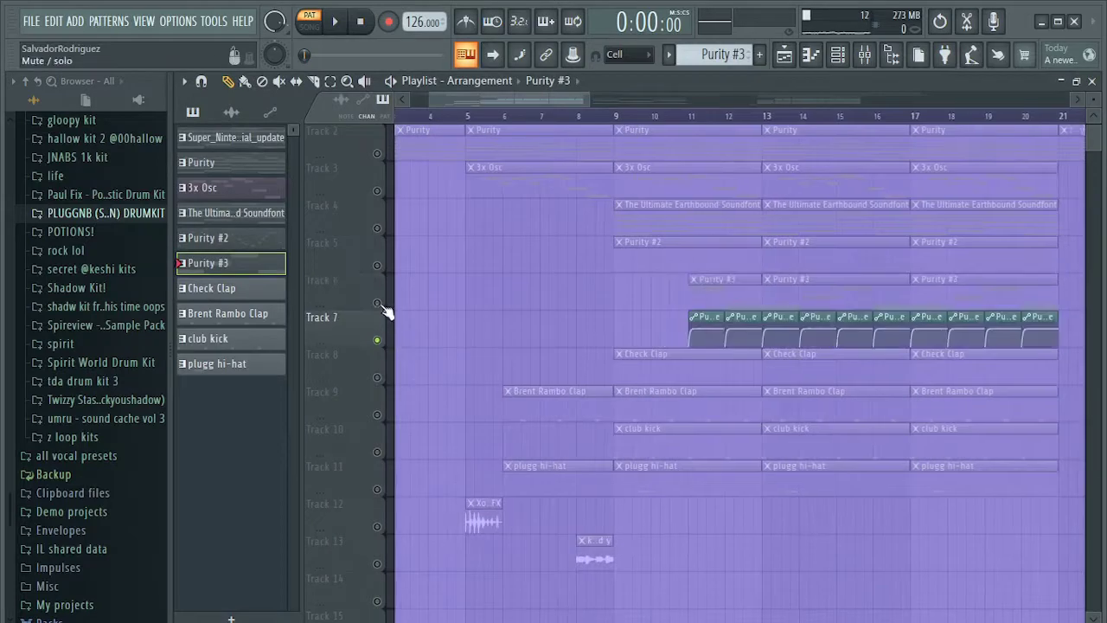
click(378, 303)
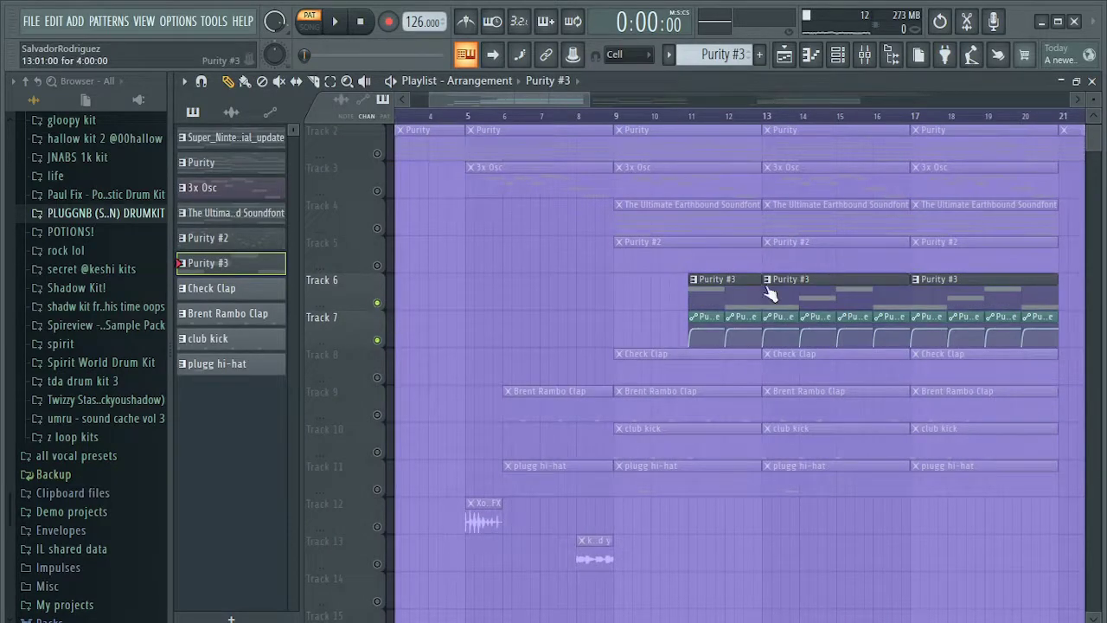
scroll(770, 295, up, 2)
click(777, 115)
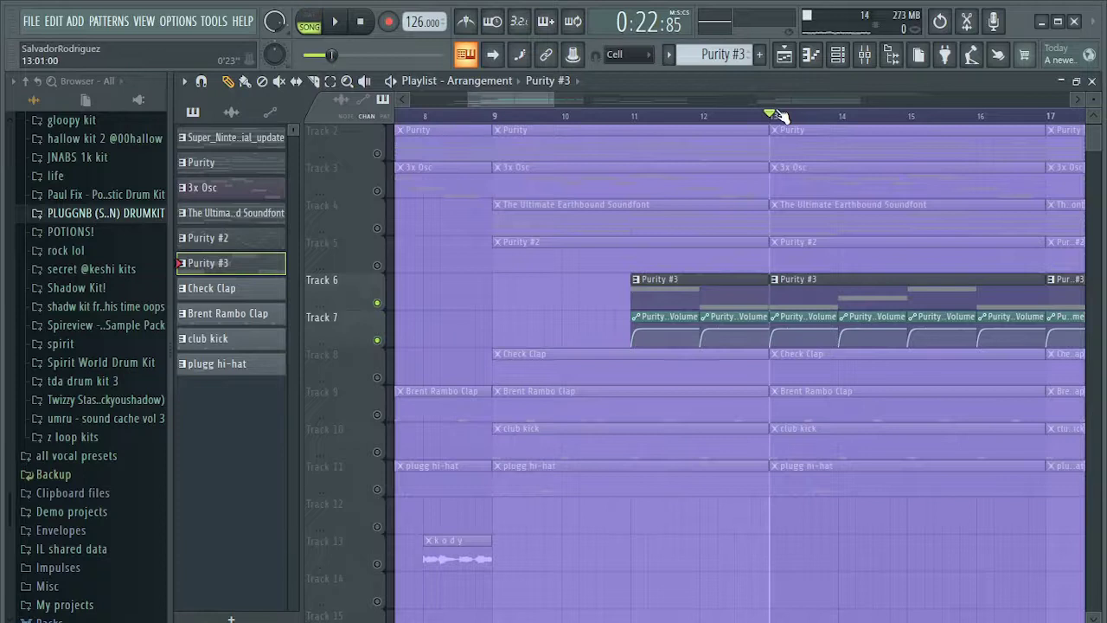
scroll(794, 298, up, 2)
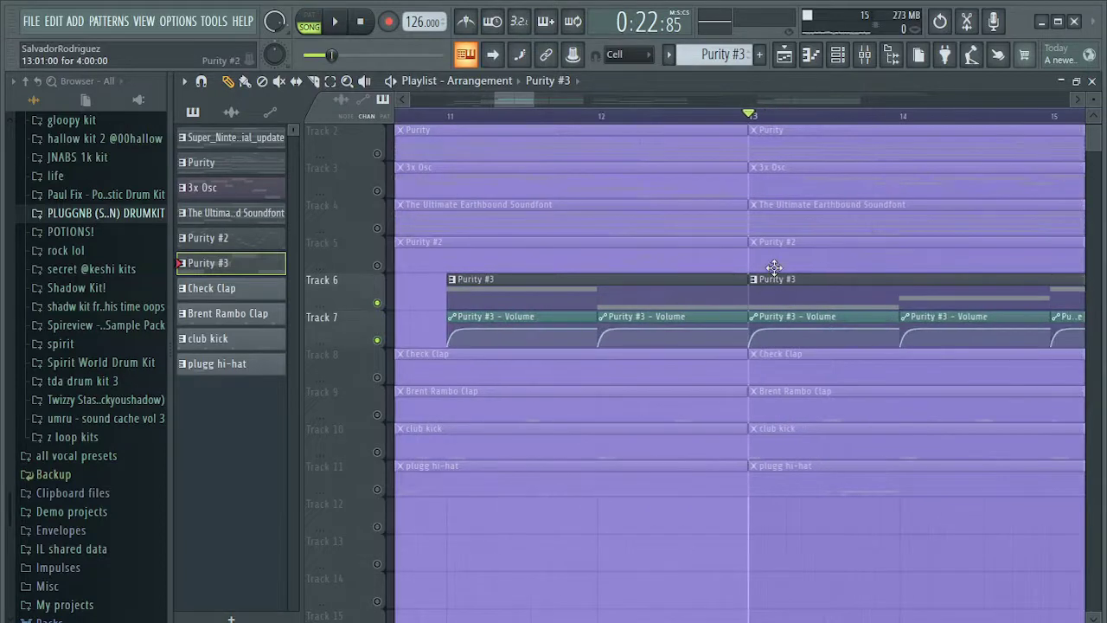
scroll(775, 266, up, 1)
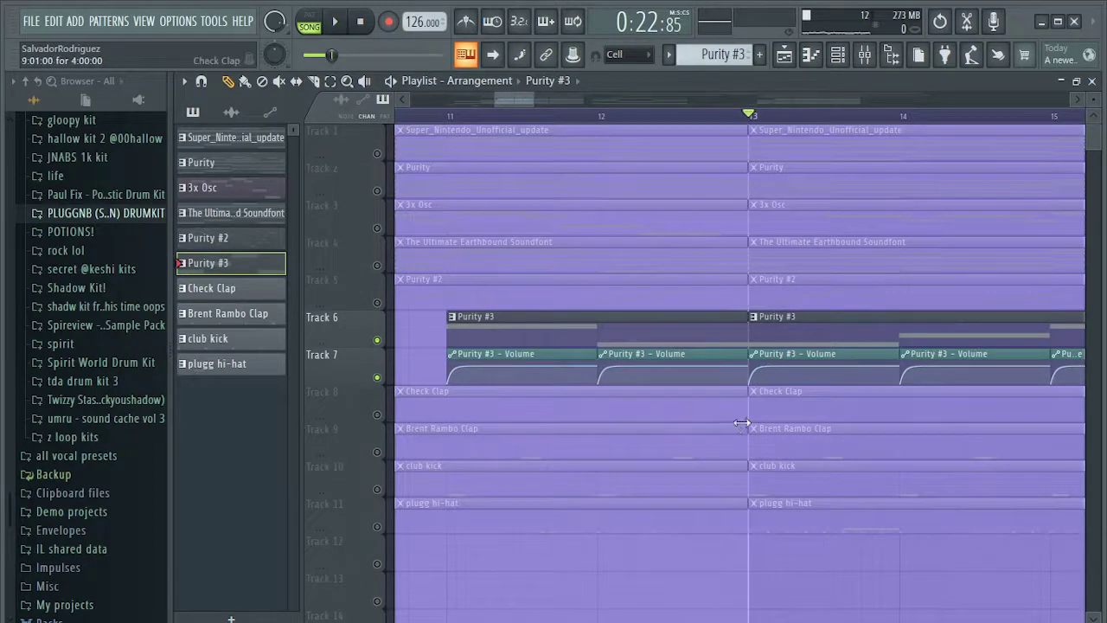
key(space)
key(space)
key(space)
key(space)
- Enable the club kick on Track 10, play it with the bass and volume automation from bar 12, and return the playhead to bar 13
click(378, 490)
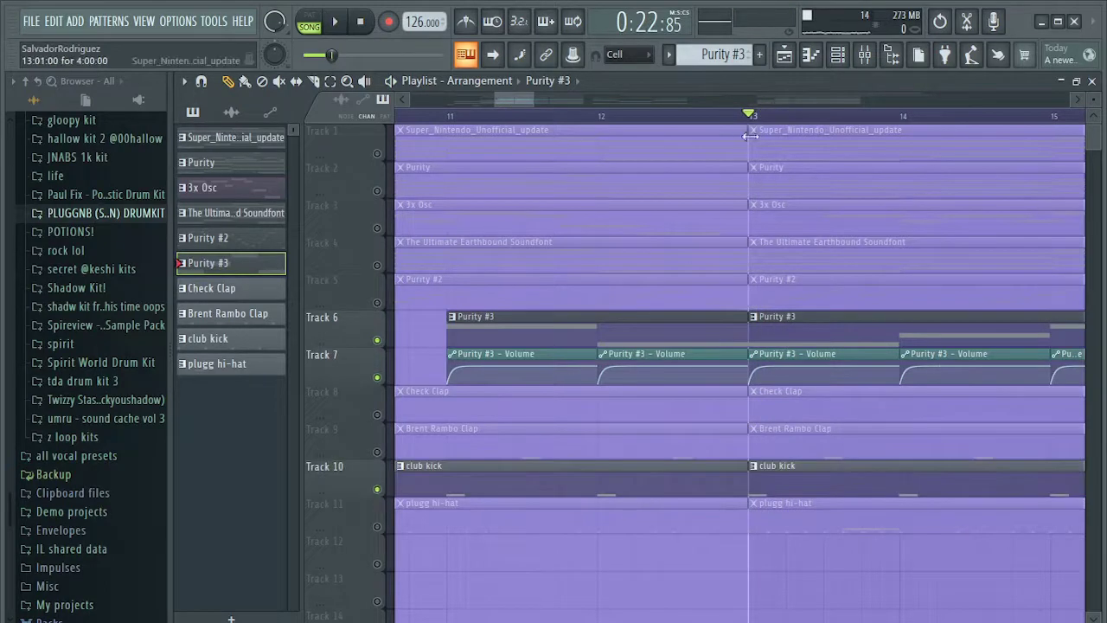
drag(751, 115, 600, 136)
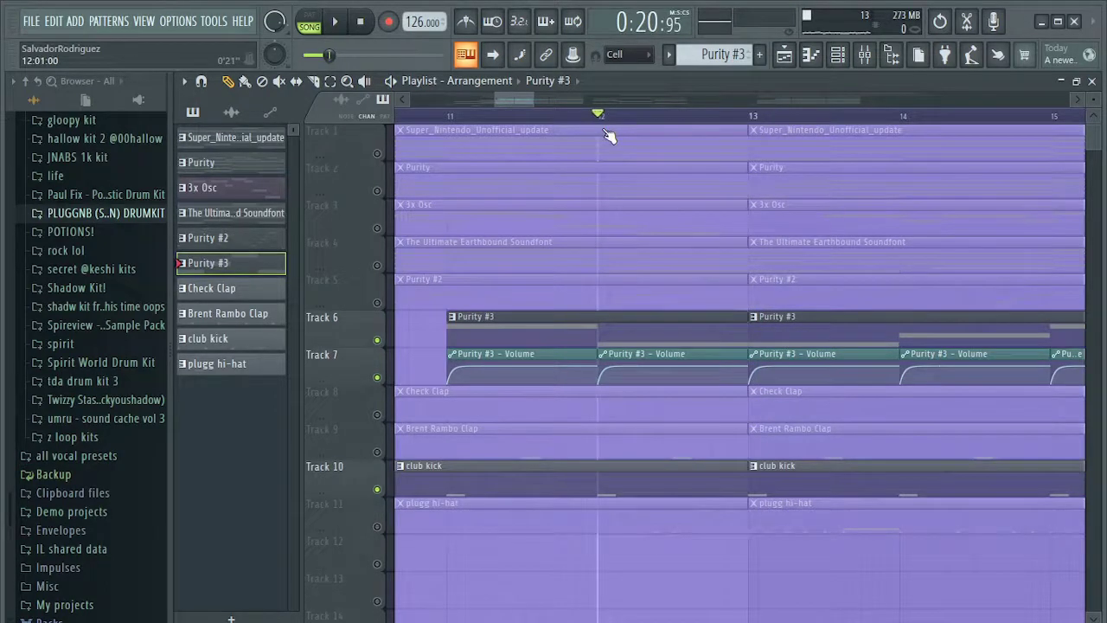
key(space)
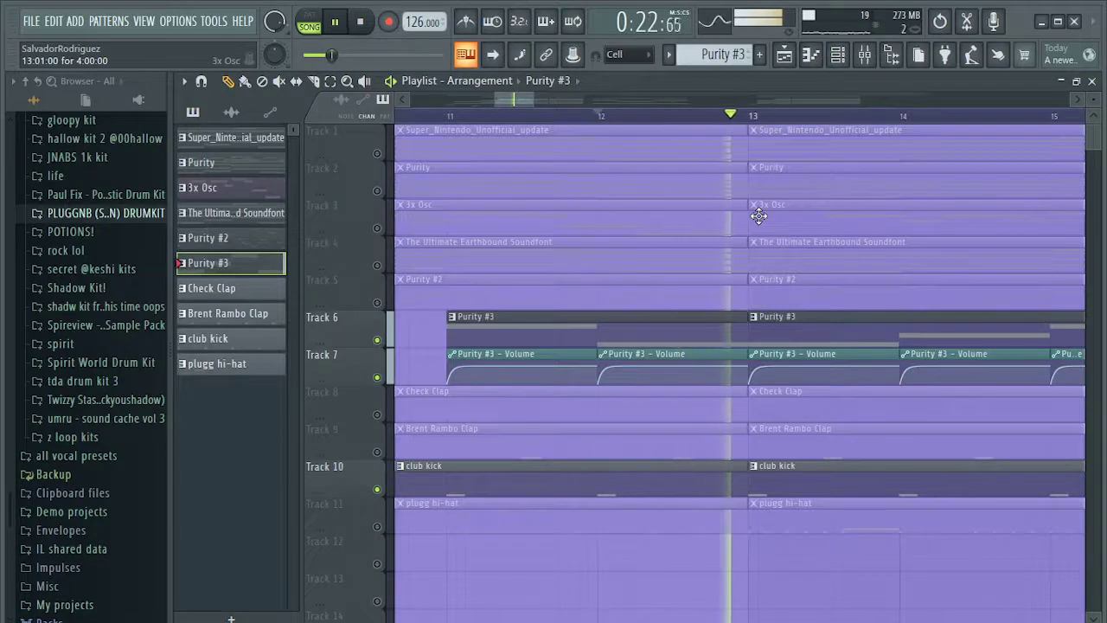
key(space)
drag(770, 119, 759, 141)
- Open the Xool Keys FX audio clip on Track 12 to inspect its channel settings, then close them
scroll(667, 324, down, 6)
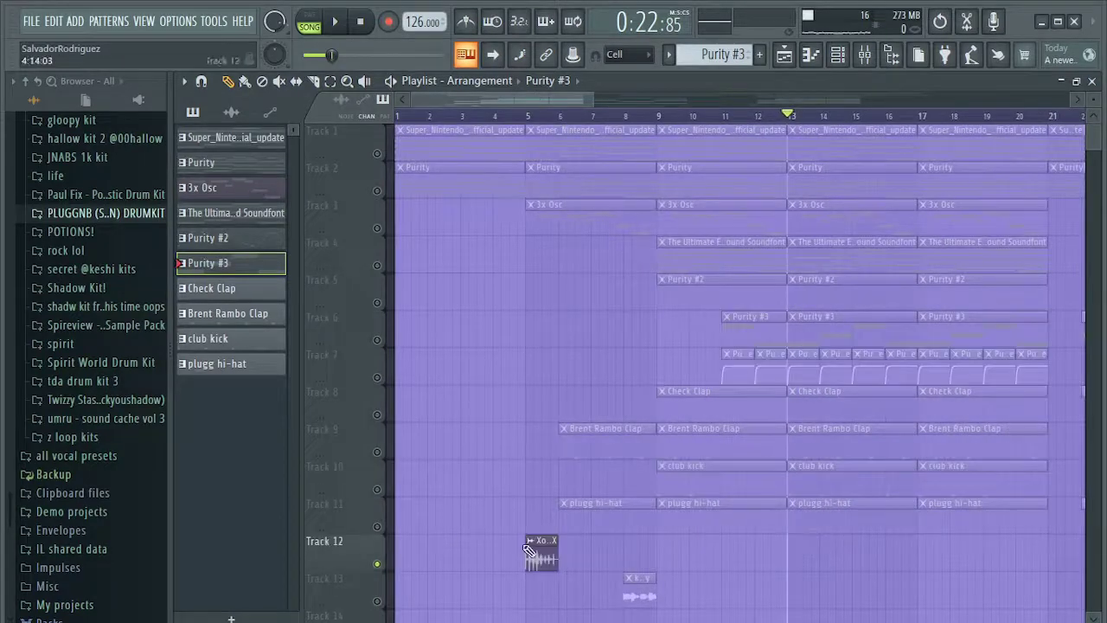
double_click(541, 558)
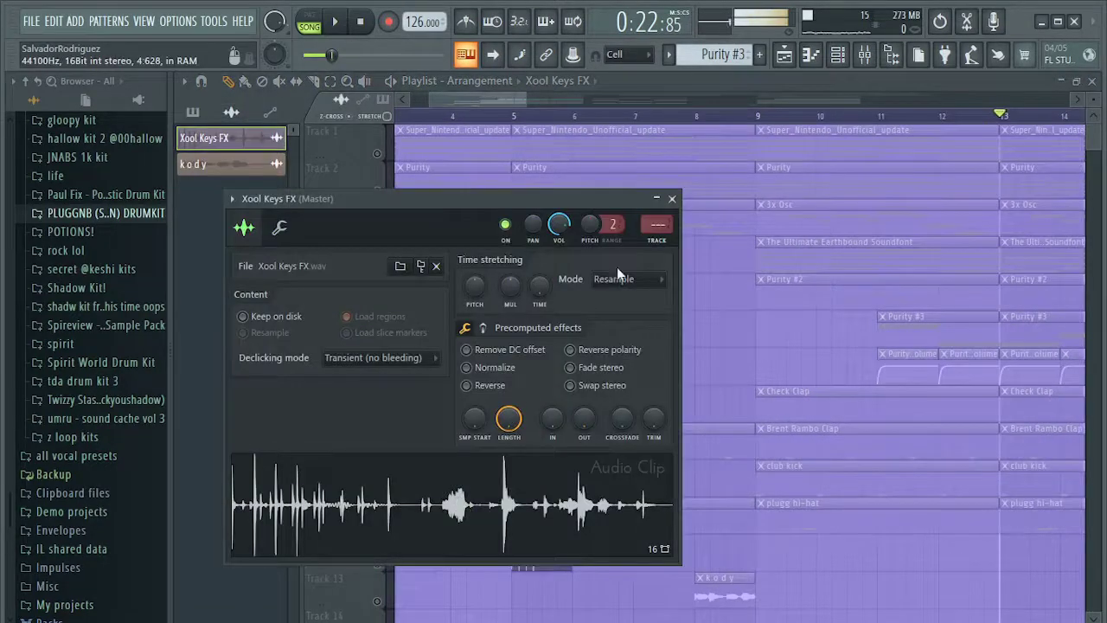
click(673, 198)
- Play the Xool Keys FX clip on its own from bar 5, then stop
click(436, 118)
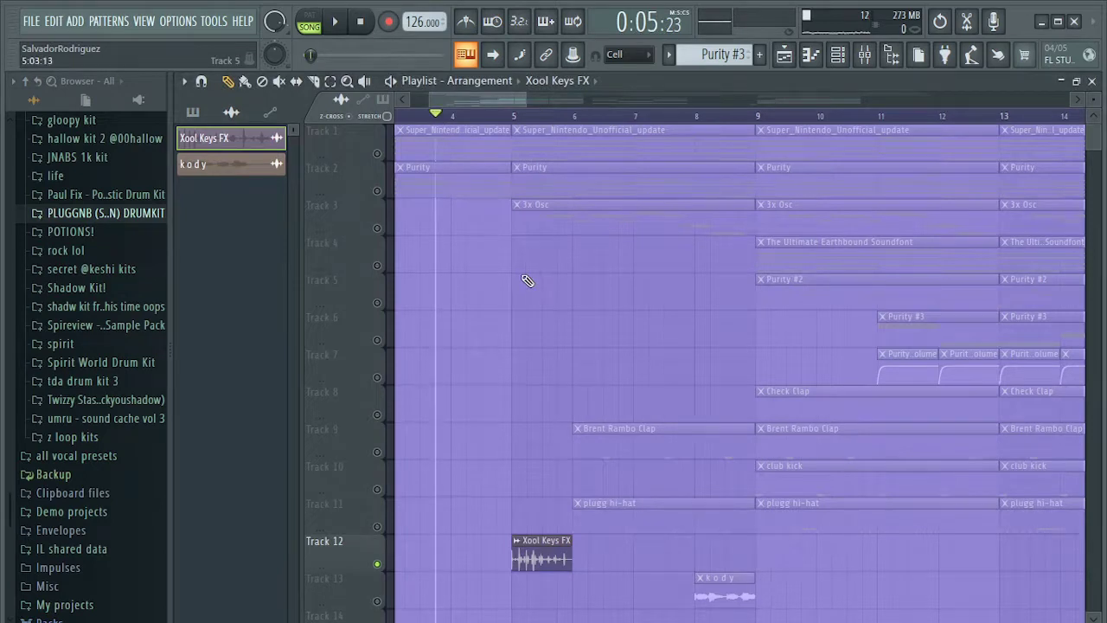
drag(499, 119, 519, 121)
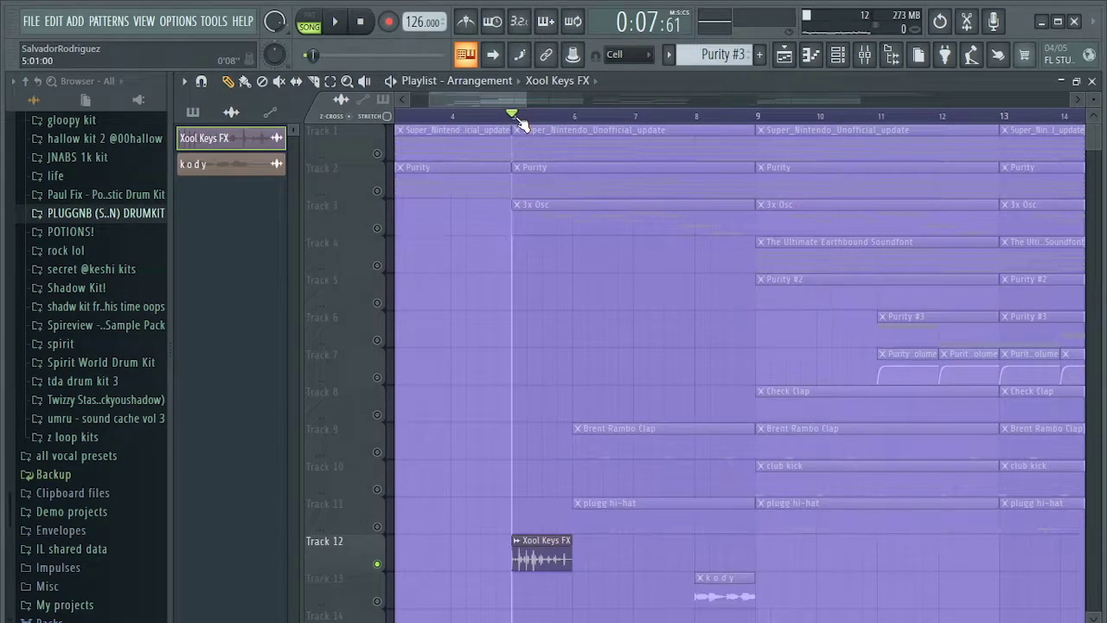
key(space)
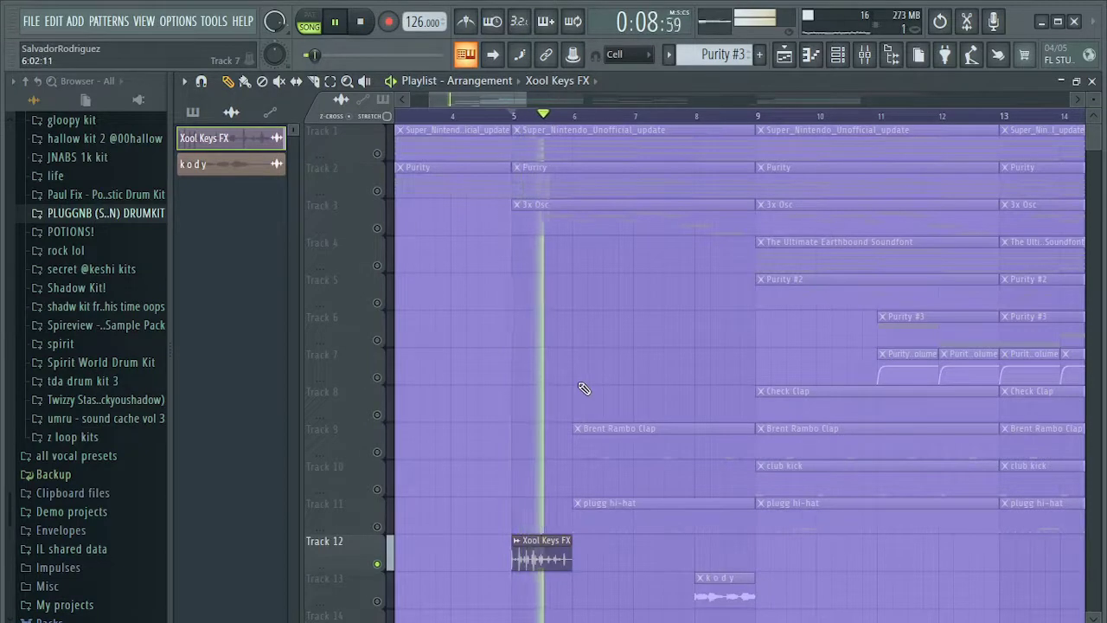
key(space)
click(590, 118)
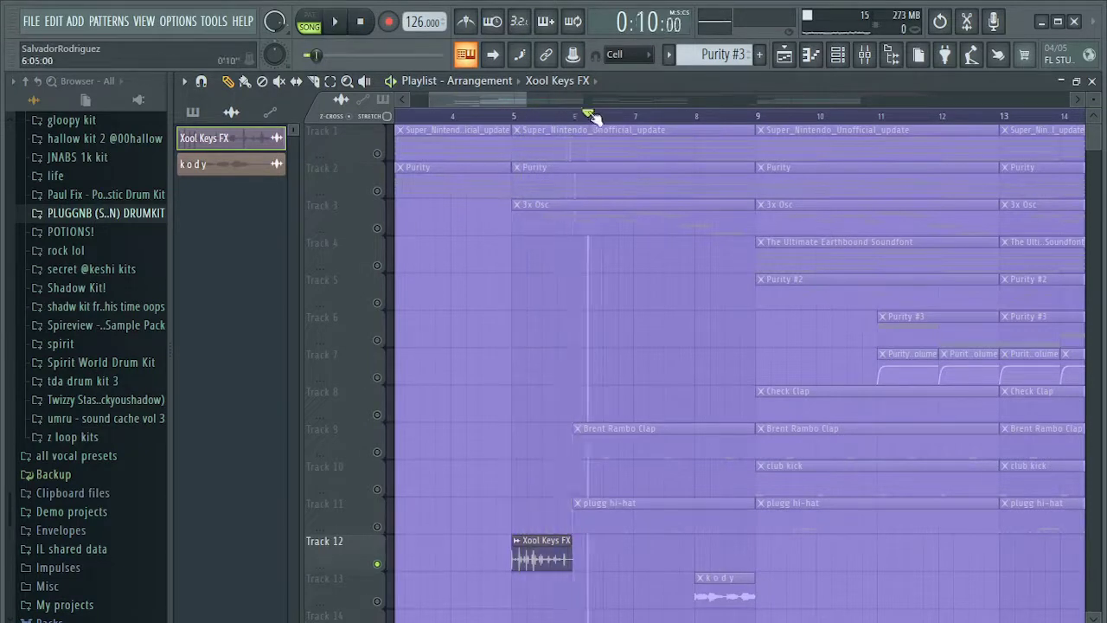
- Mute Track 12 and enable the volume automation and drum tracks, Tracks 7 to 11
scroll(662, 347, down, 4)
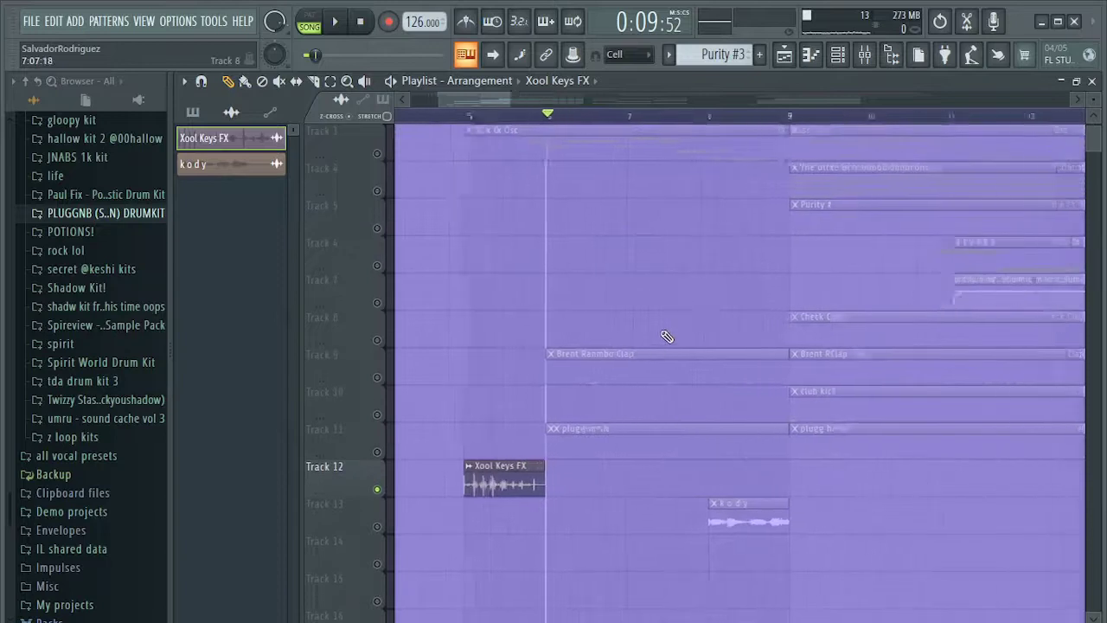
scroll(666, 332, down, 4)
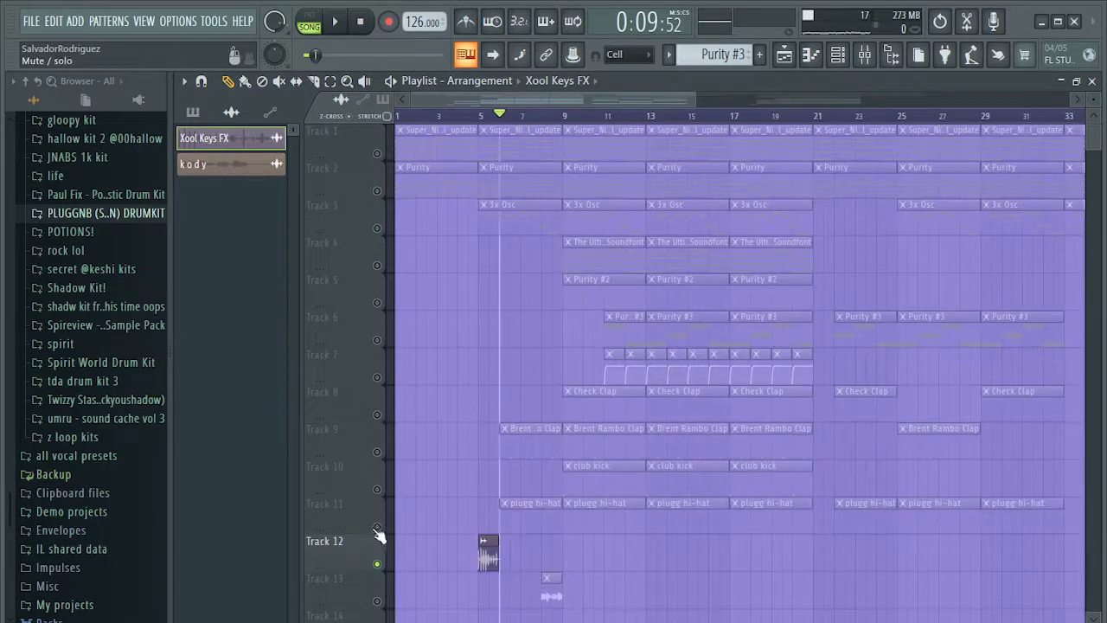
mouse_move(381, 530)
mouse_down()
mouse_move(380, 381)
mouse_move(517, 324)
mouse_up()
scroll(610, 142, up, 6)
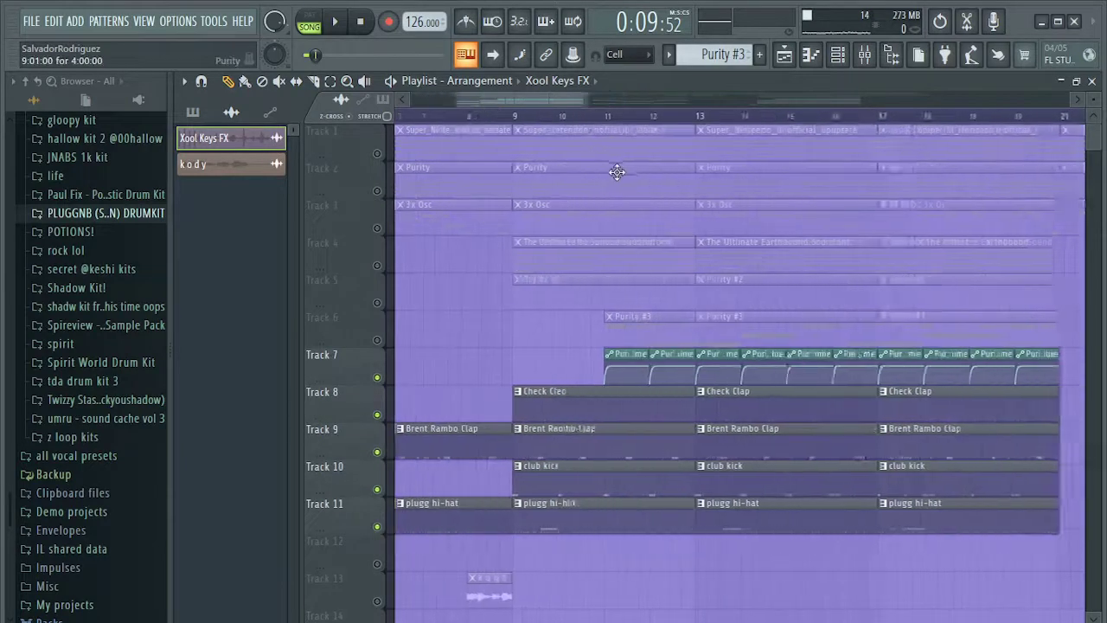
- Enable Track 6 and play the bass together with all the drums from bar 13, then stop
click(612, 118)
click(766, 117)
click(757, 116)
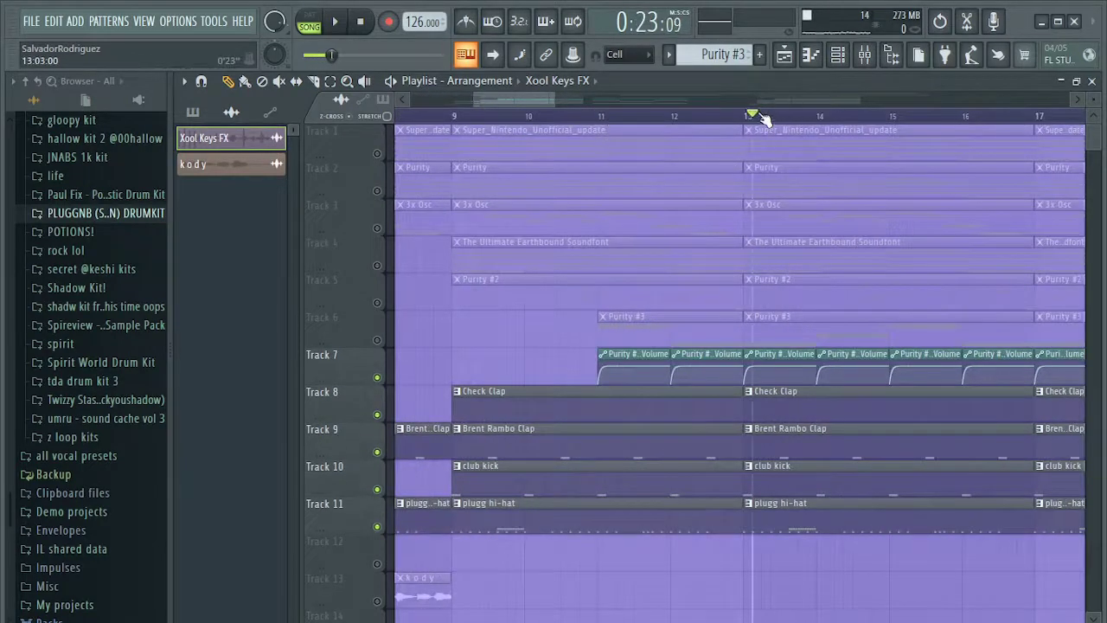
click(378, 340)
key(space)
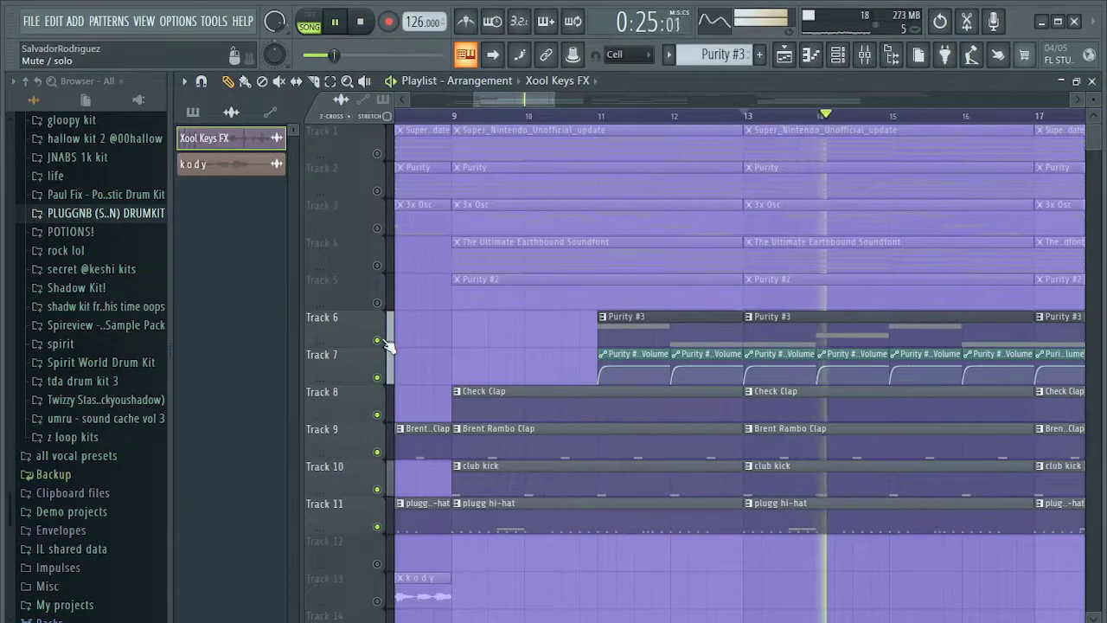
key(space)
- Review the whole arrangement and select the melody clips on Tracks 1 to 5 from bar 9 onward
scroll(404, 347, down, 3)
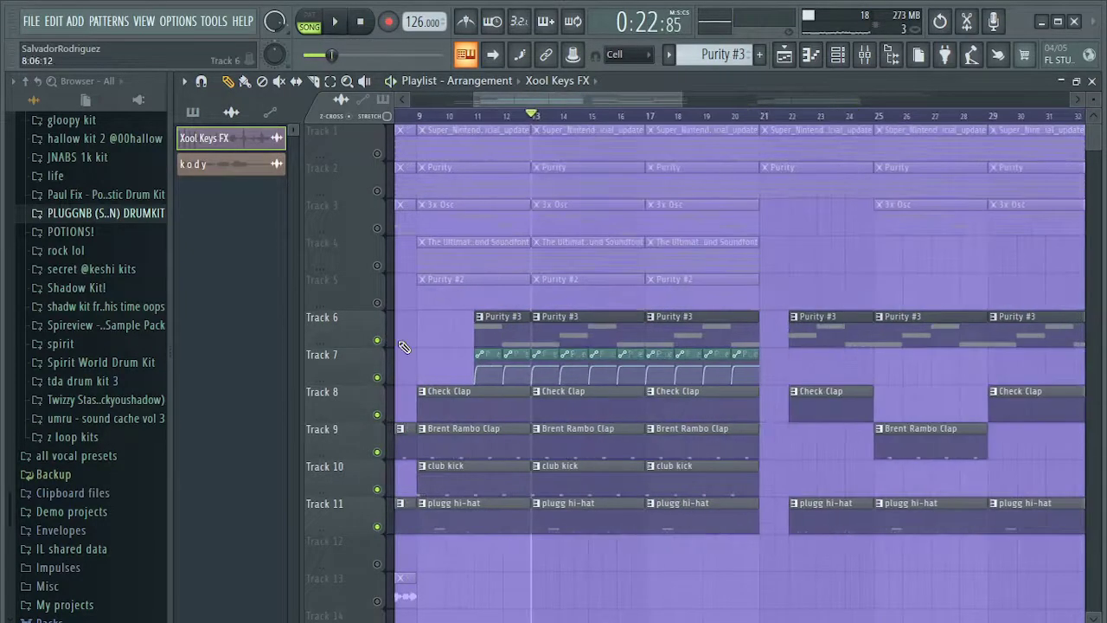
scroll(736, 309, left, 3)
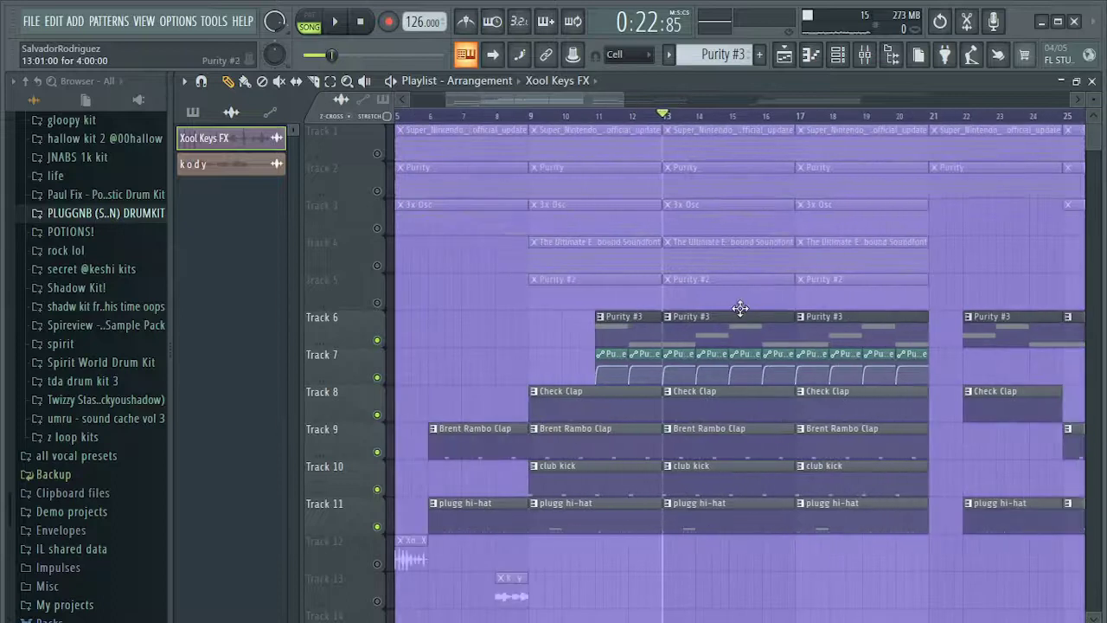
scroll(736, 342, down, 3)
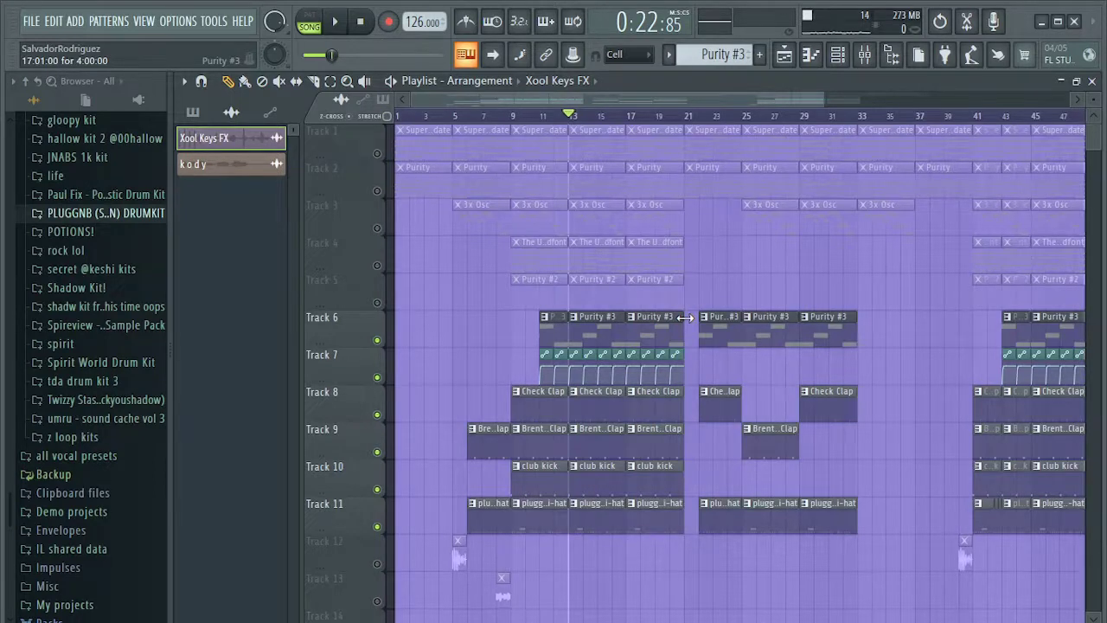
scroll(684, 320, down, 2)
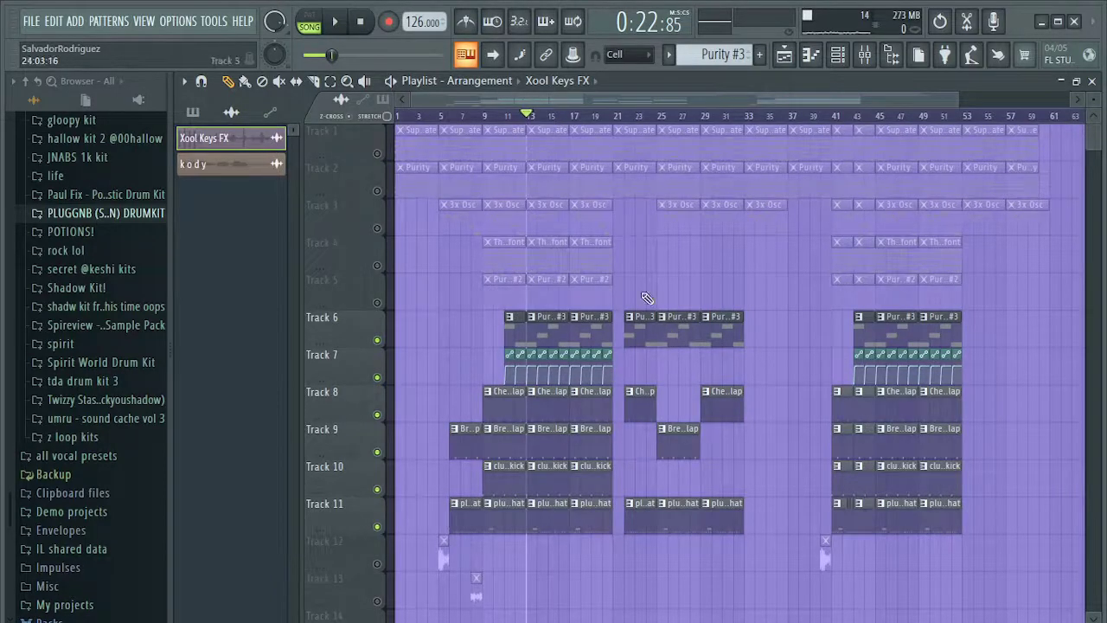
drag(635, 307, 516, 130)
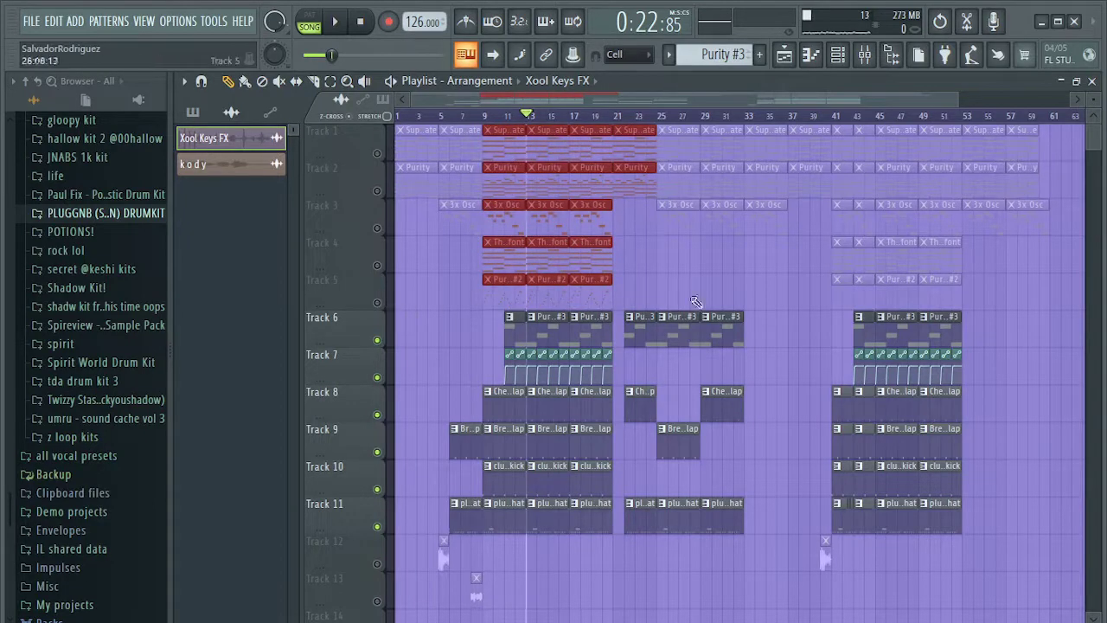
- Re-enable all tracks, return playback to the start, and highlight the intro across bars 1 to 8 before clearing the selection
right_click(377, 341)
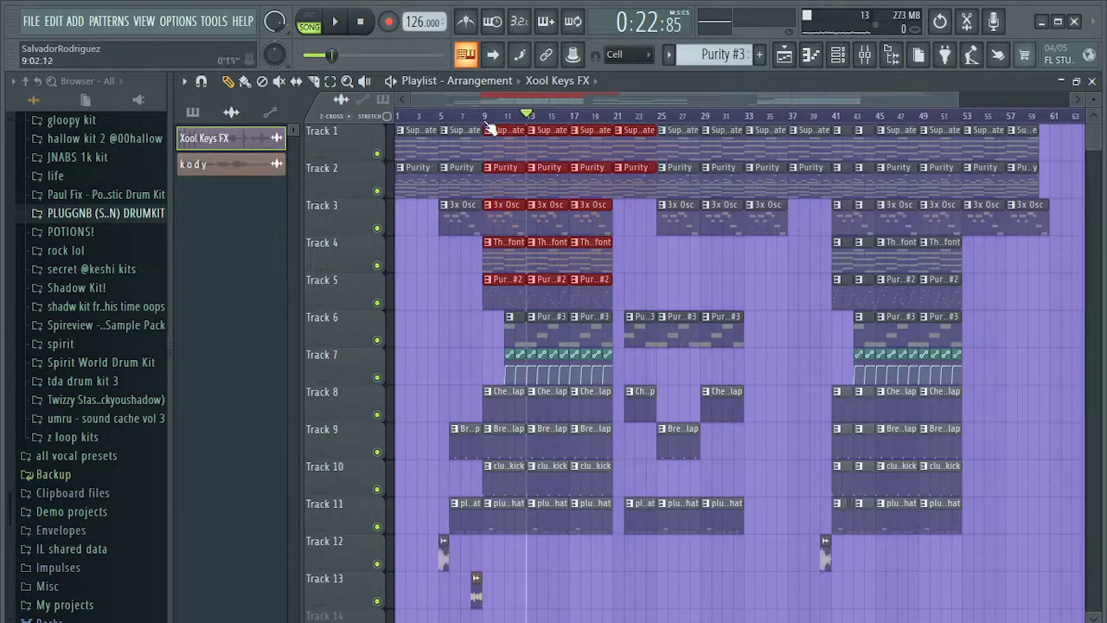
drag(482, 117, 357, 126)
scroll(387, 333, up, 4)
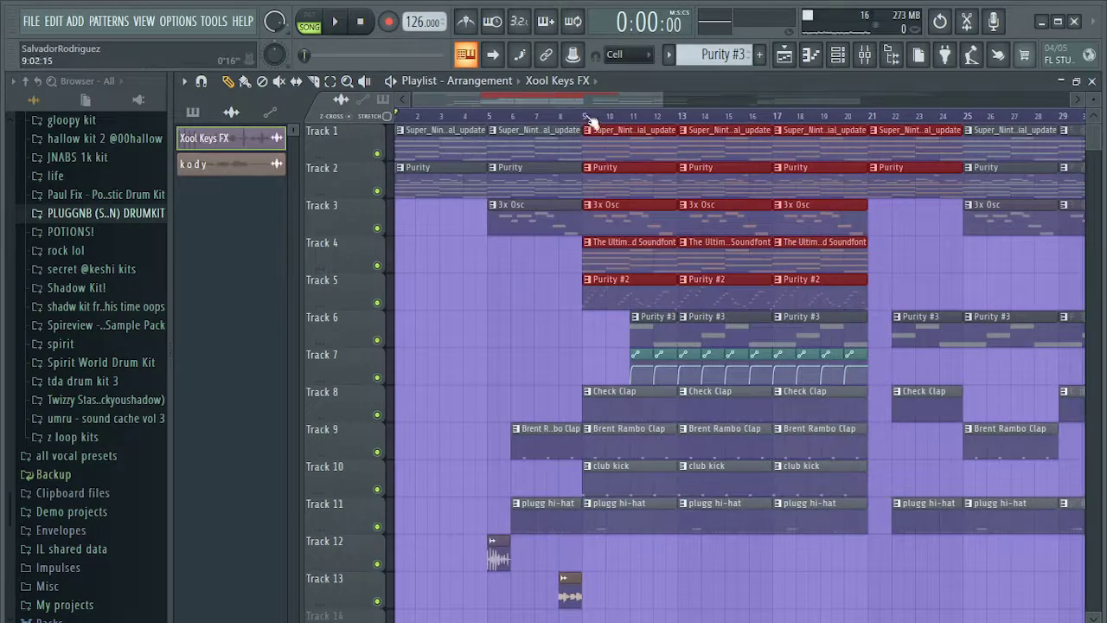
drag(585, 115, 396, 115)
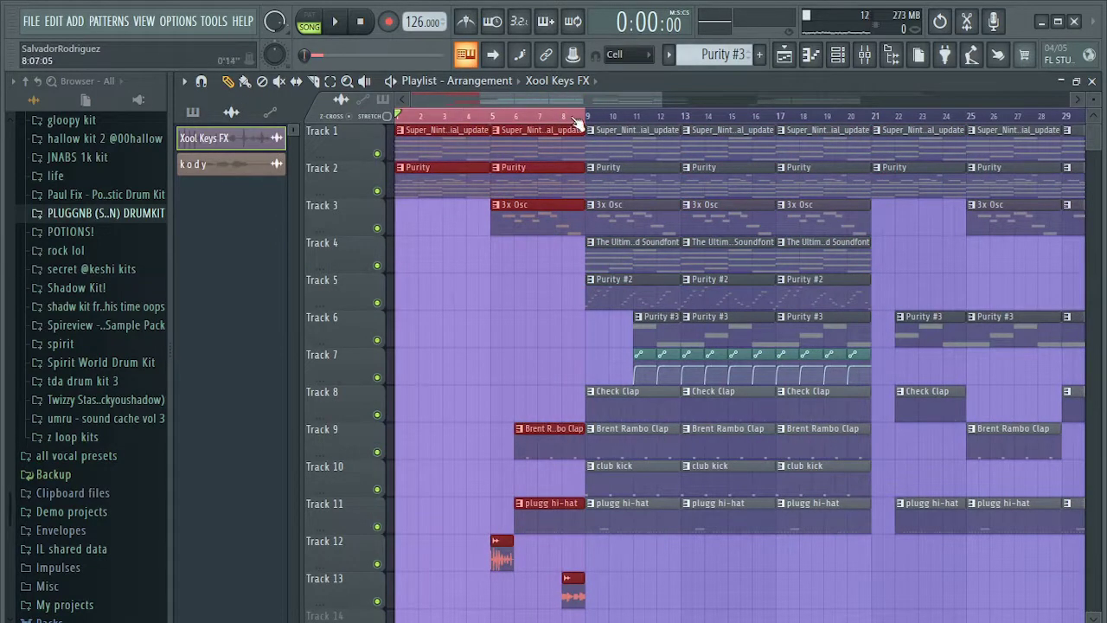
click(401, 116)
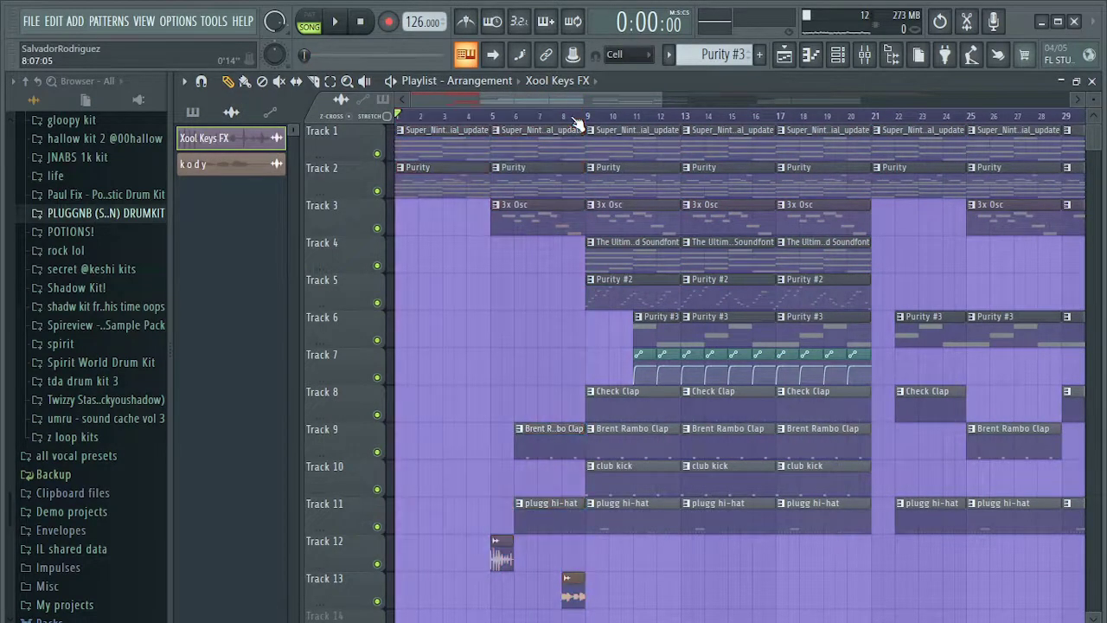
- Play the intro from bar 1, isolate the Purity melody on Track 2, and stop playback
key(space)
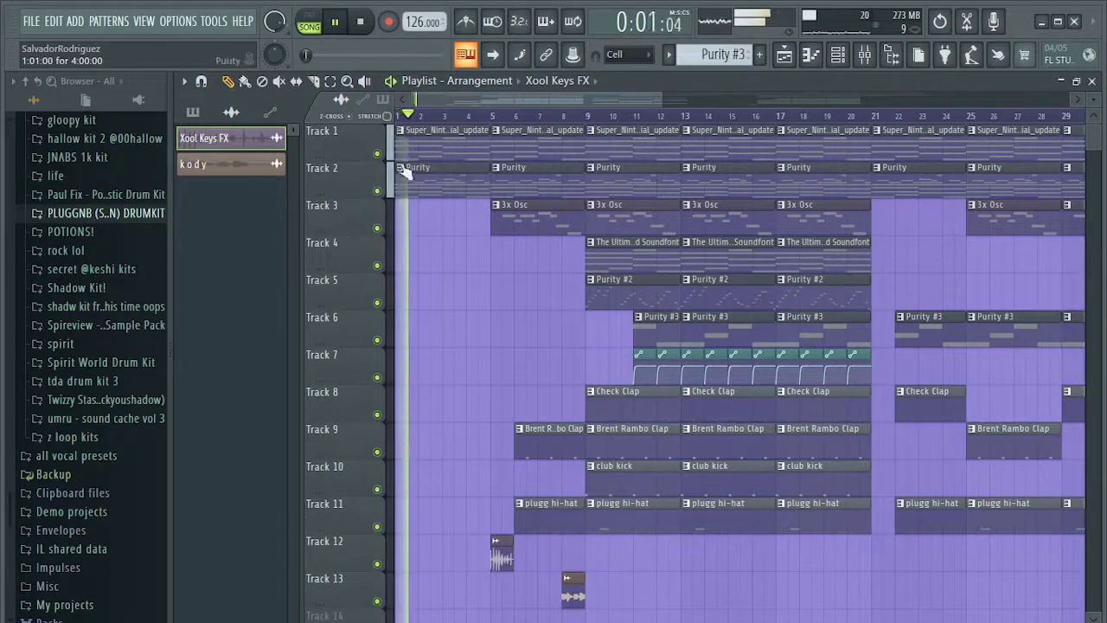
right_click(377, 154)
click(377, 192)
key(space)
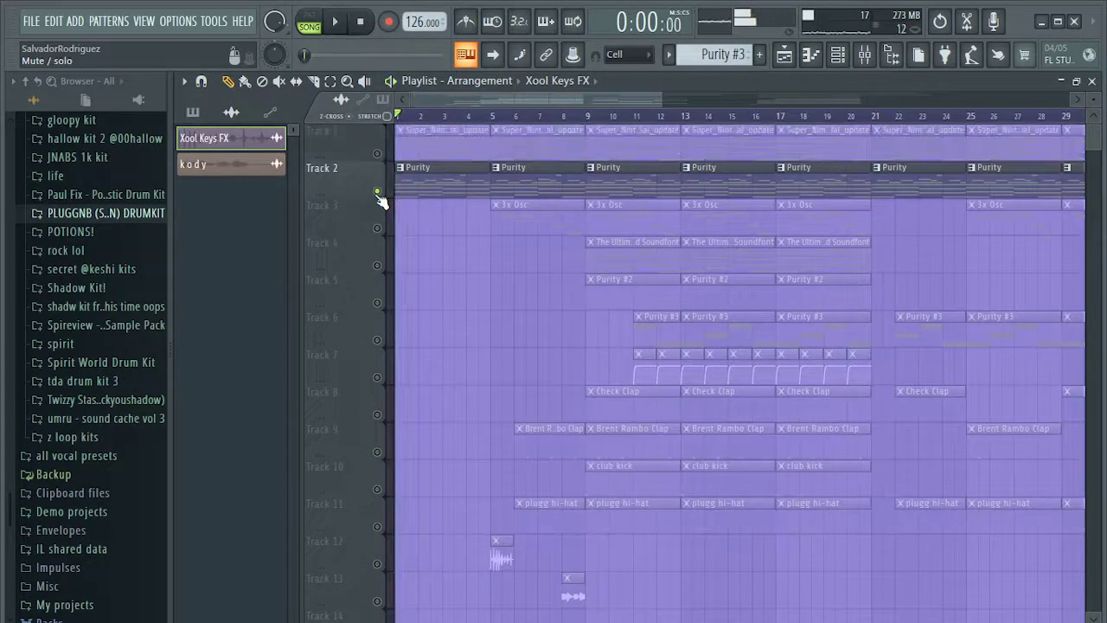
- Re-enable all tracks and play the second half of the intro from bar 5, stopping shortly after
right_click(377, 152)
scroll(377, 154, down, 1)
click(500, 115)
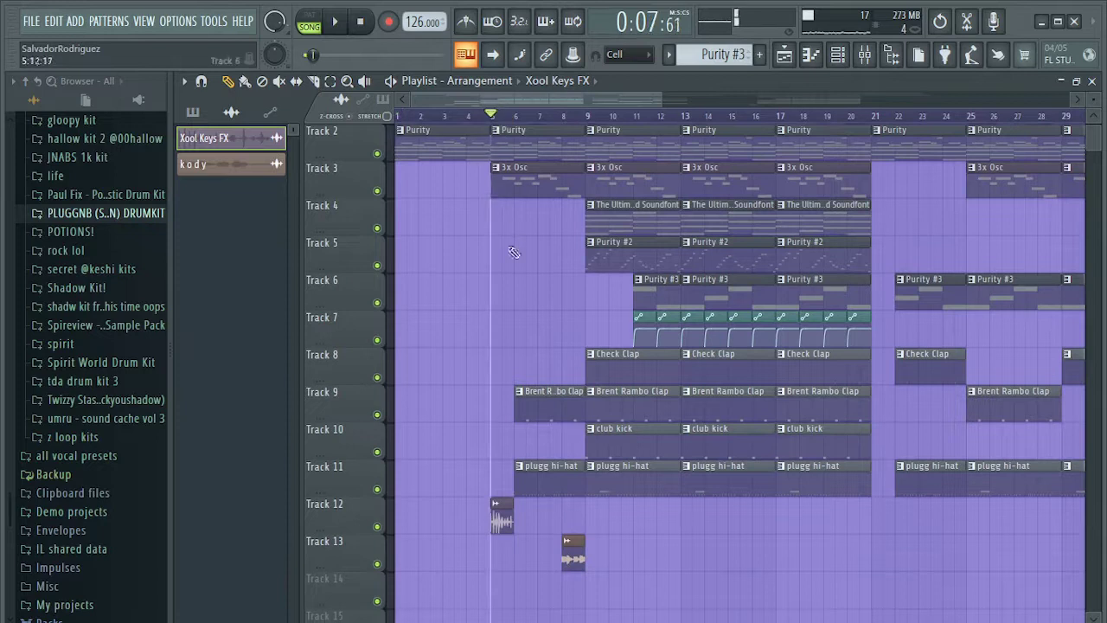
scroll(514, 281, up, 1)
scroll(510, 281, up, 2)
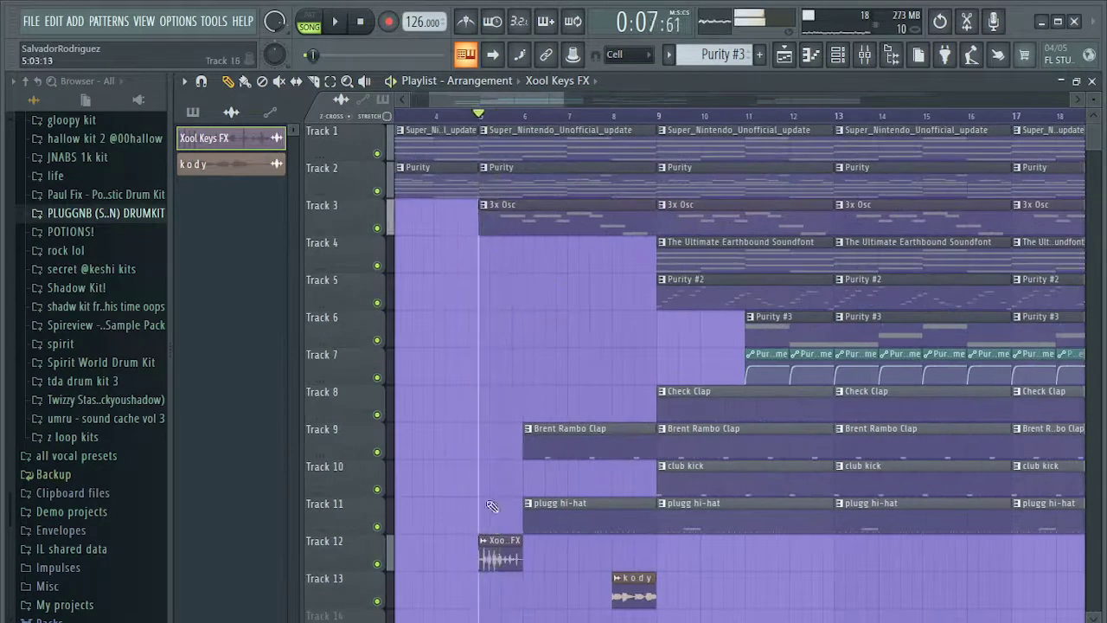
click(490, 116)
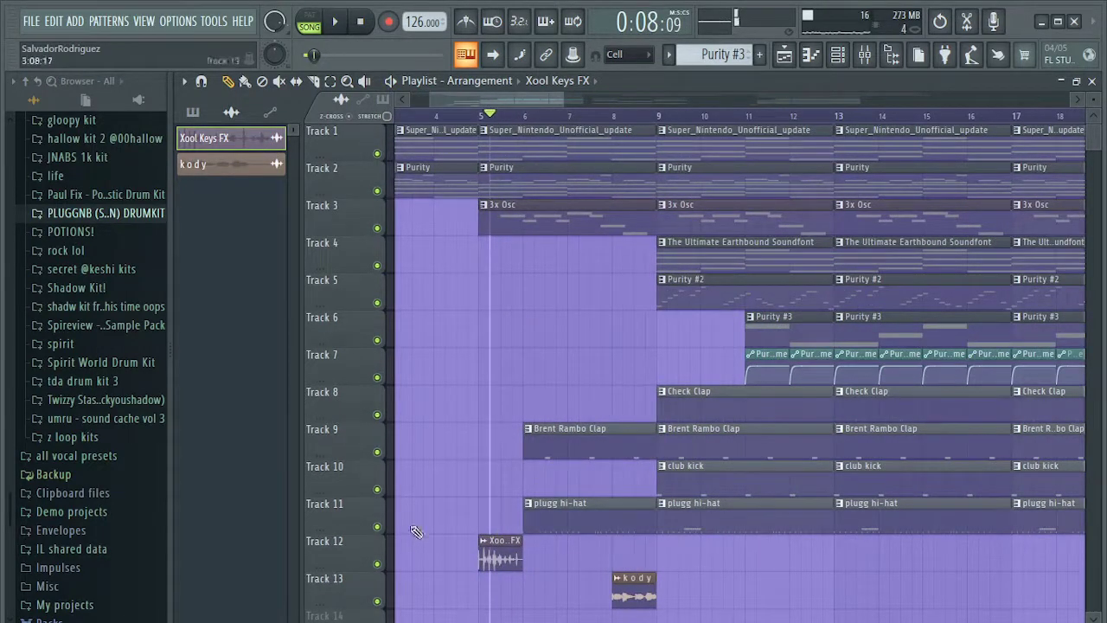
key(space)
scroll(543, 488, up, 2)
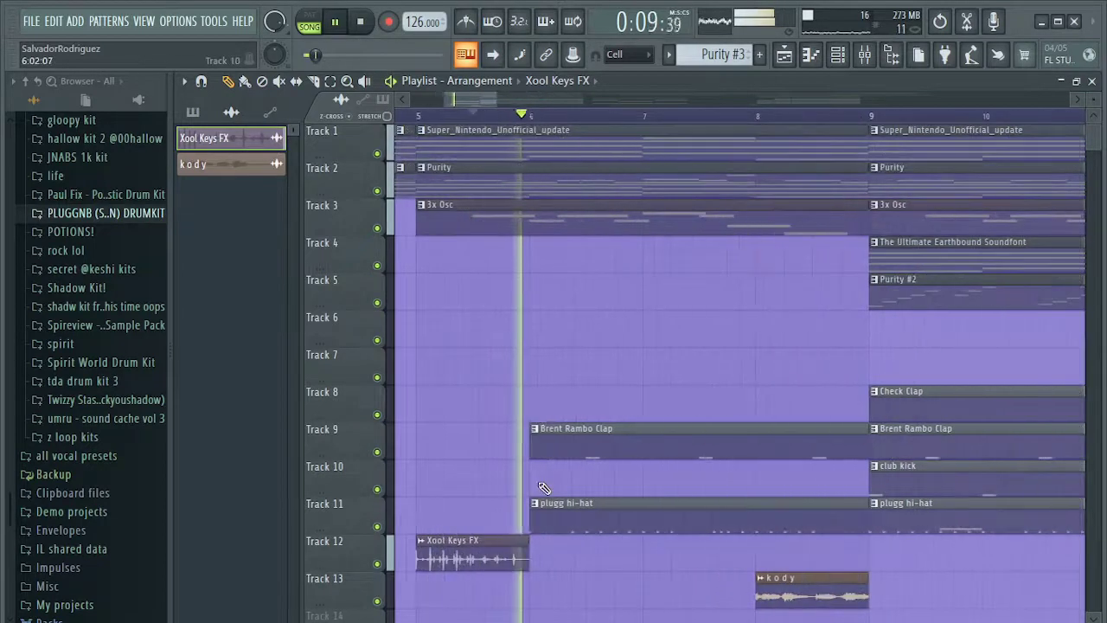
key(space)
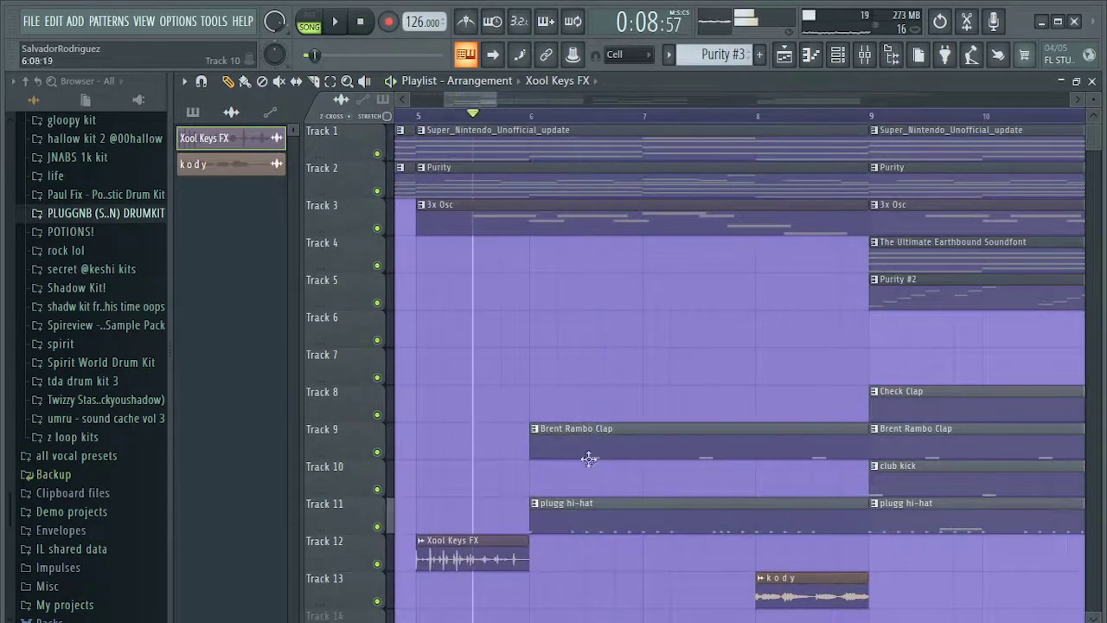
- Solo Track 13 and play the kody audio clip from bar 8, stopping before it ends
scroll(588, 458, down, 2)
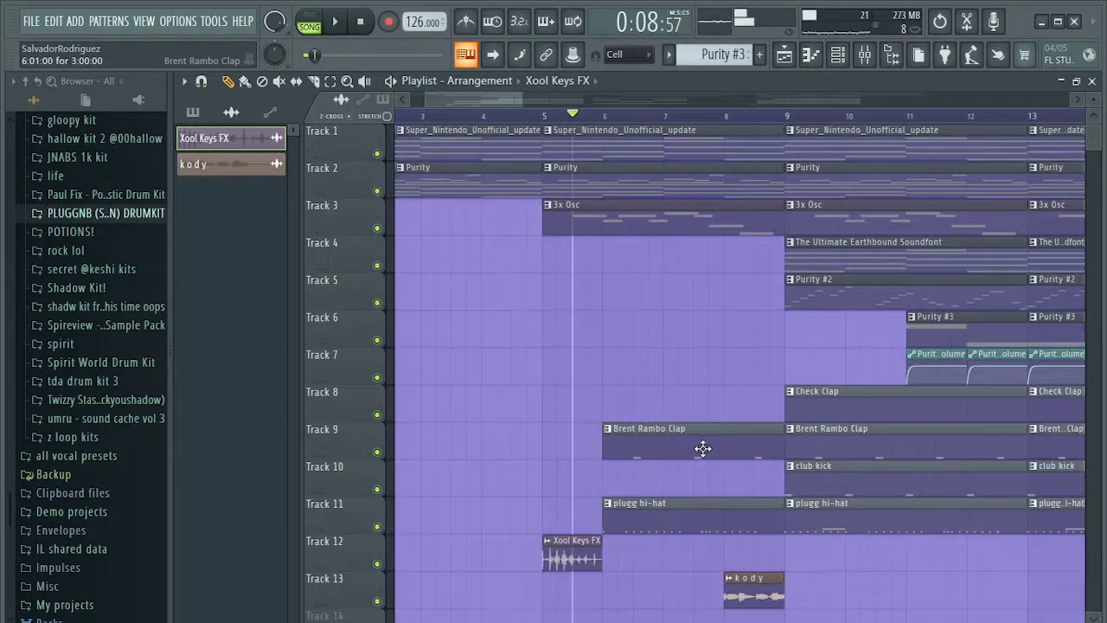
right_click(378, 601)
click(726, 116)
key(space)
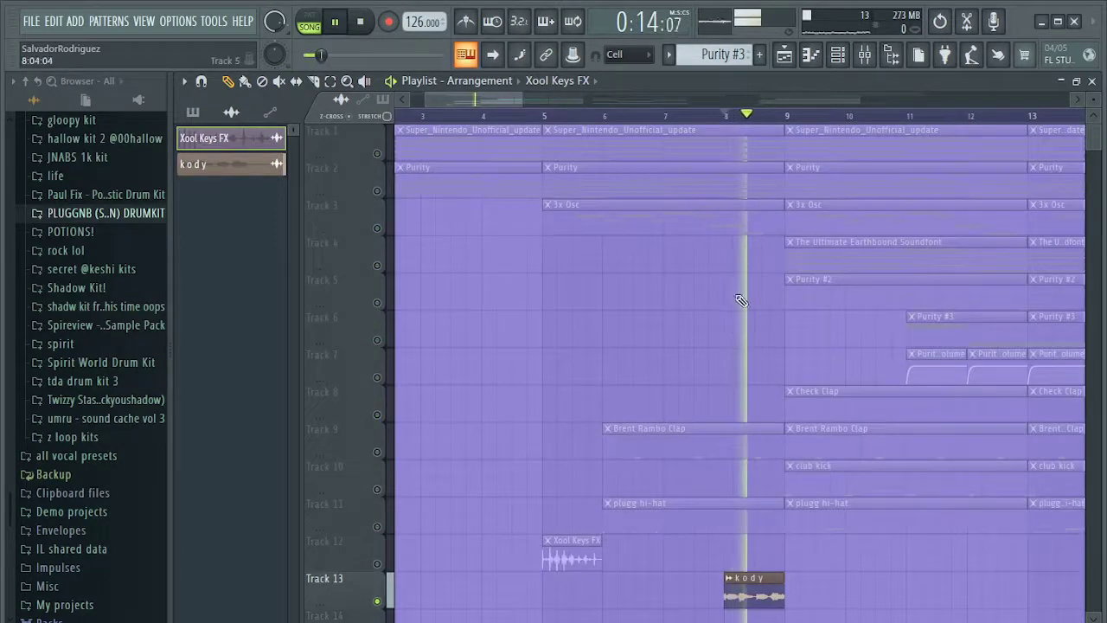
key(space)
- Re-enable all tracks and play the kody transition at bar 8 together with the full arrangement, stopping shortly after
right_click(378, 601)
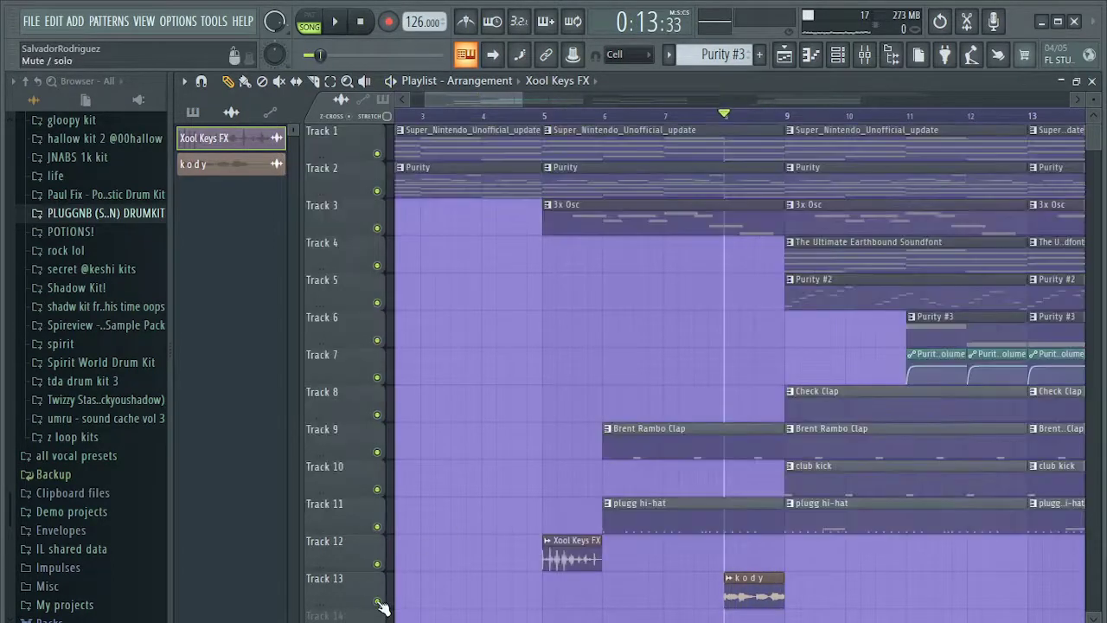
key(space)
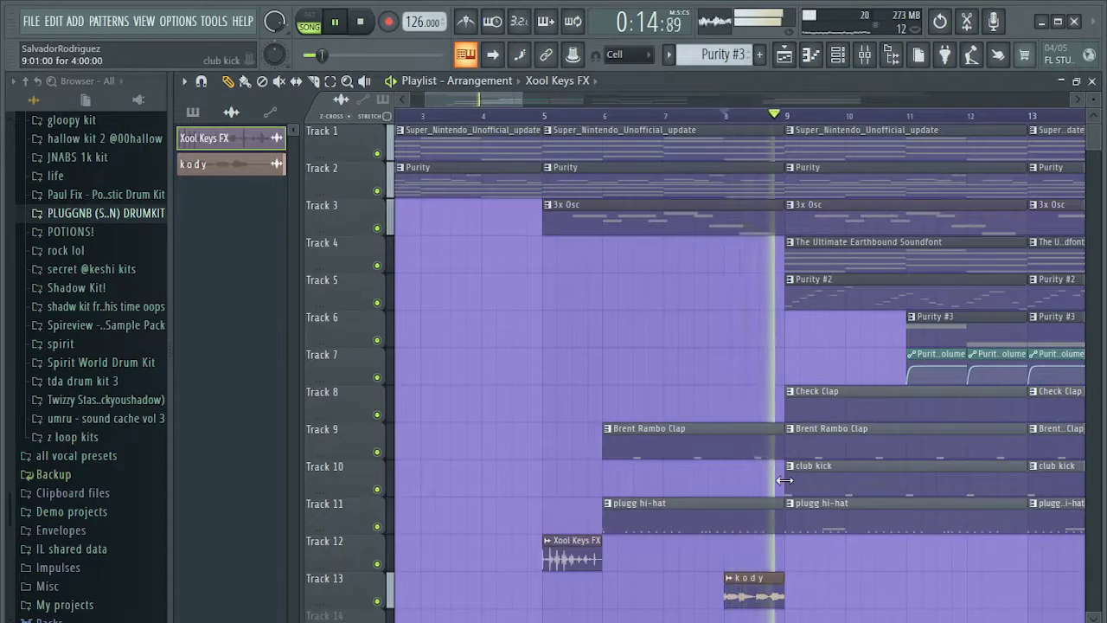
key(space)
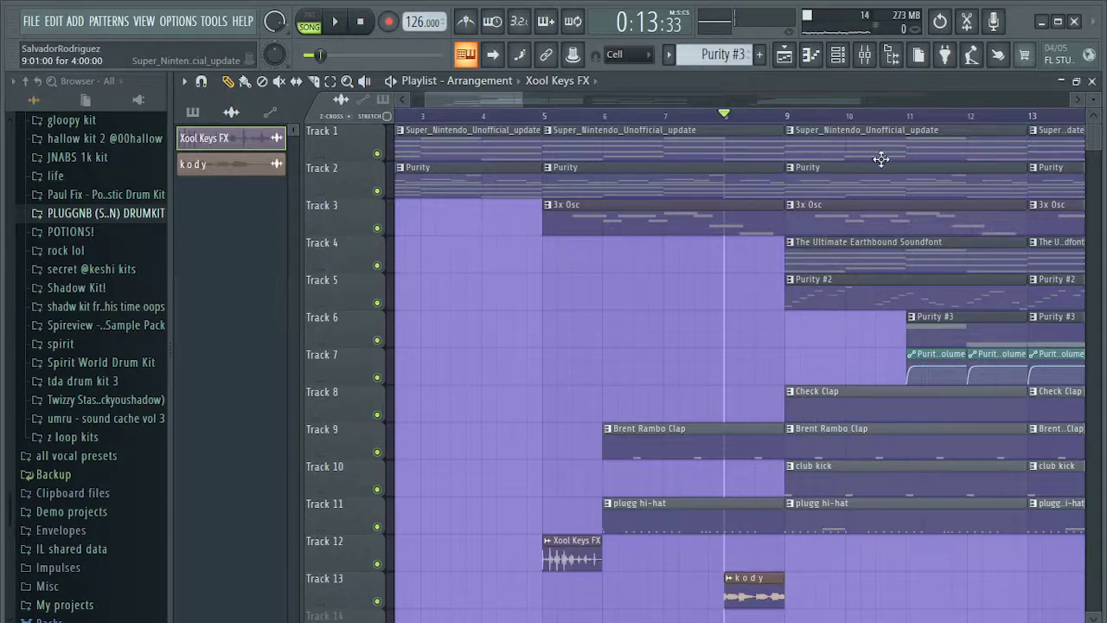
- Mark the bass entry at bar 11 with the playhead, and play the full melody and drum section from bar 9 before stopping
click(904, 114)
click(910, 112)
click(905, 114)
scroll(907, 114, up, 3)
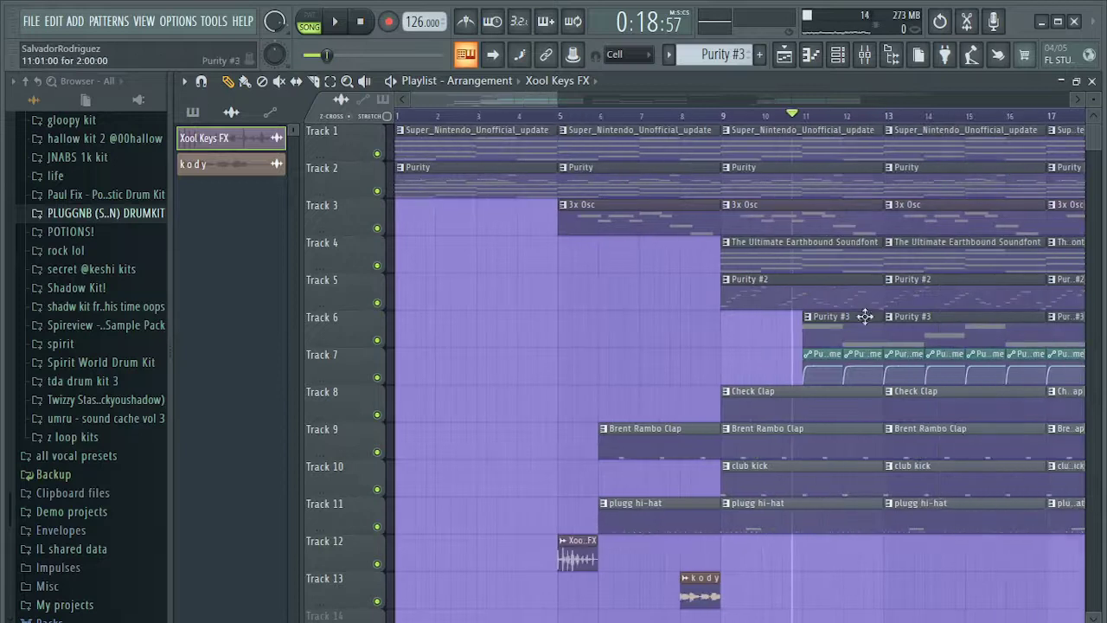
click(778, 120)
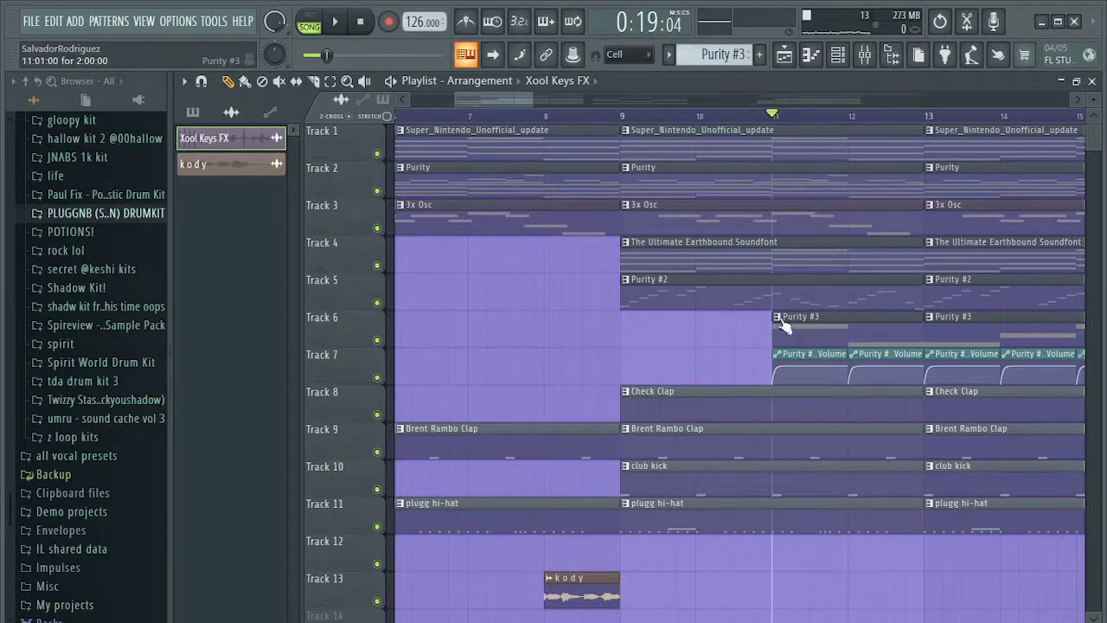
drag(712, 115, 629, 127)
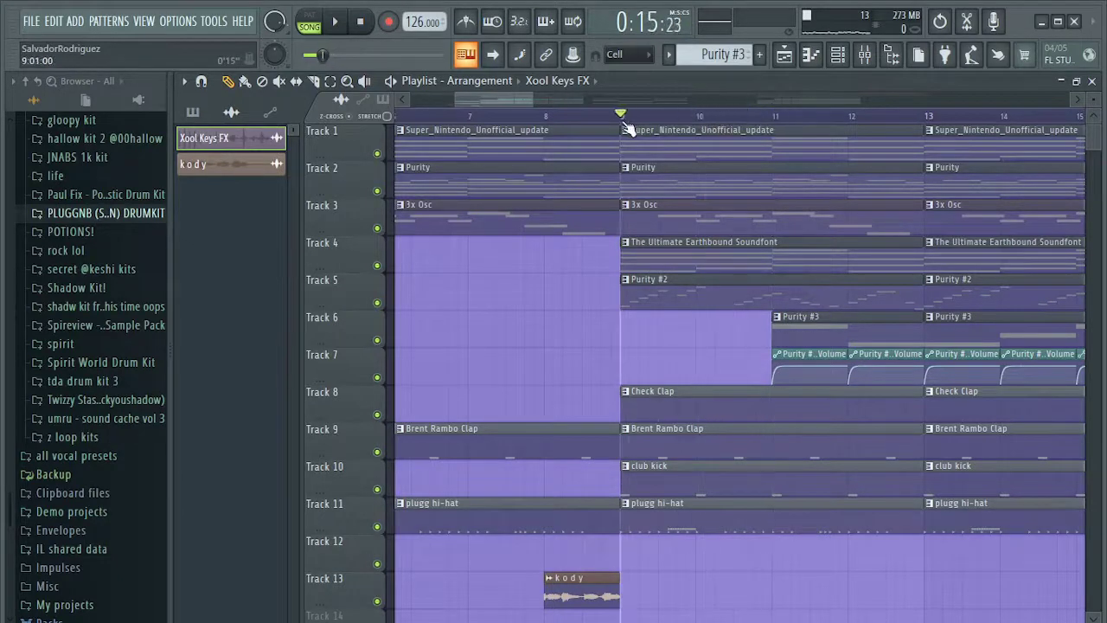
key(space)
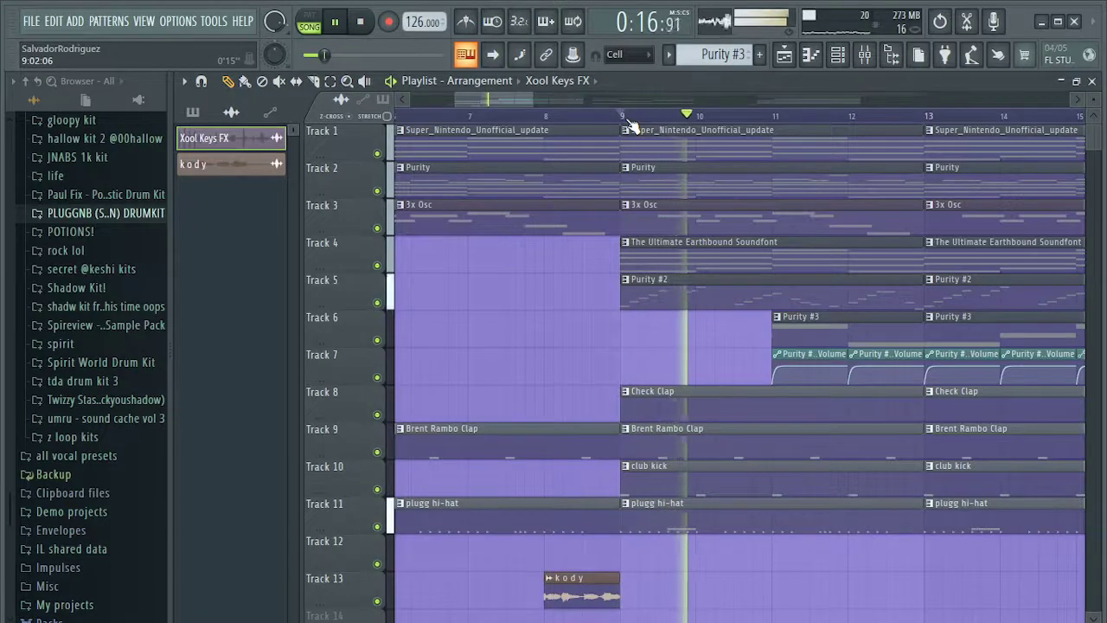
key(space)
- Extend the Purity #3 bass on Track 6 back to bar 9, add volume automation clips at bars 10 and 9, and play the result
drag(773, 339, 621, 341)
click(732, 357)
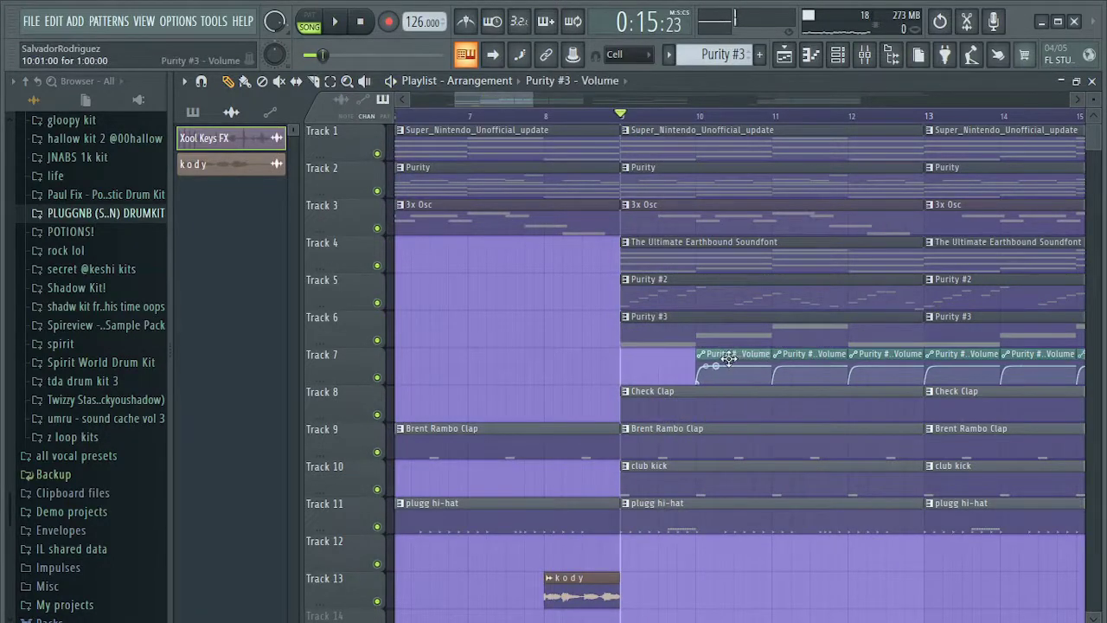
drag(729, 358, 650, 358)
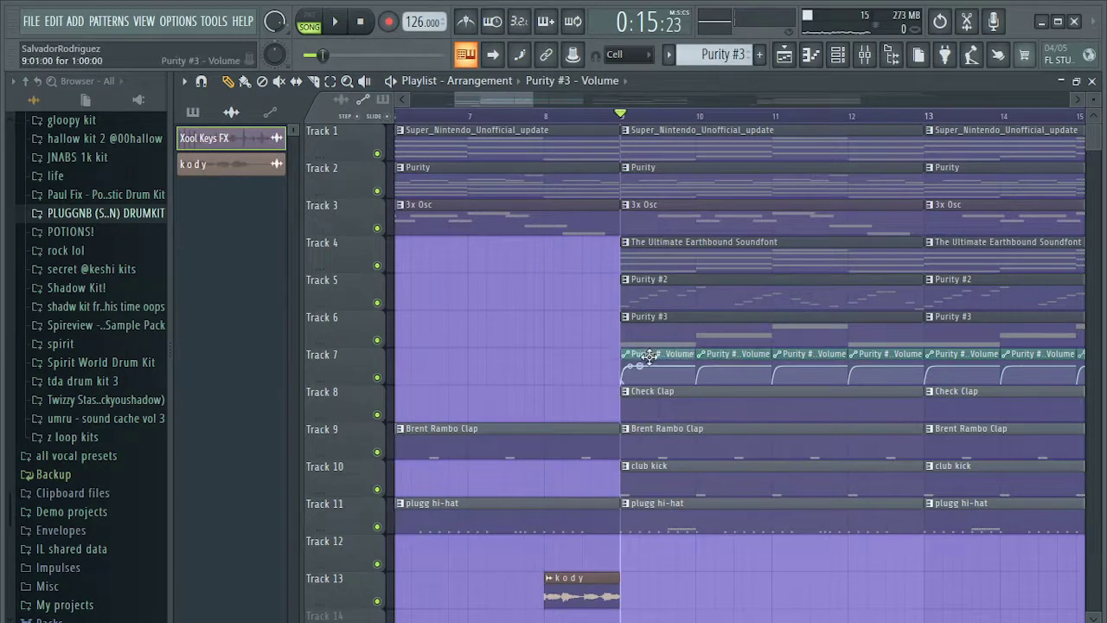
key(space)
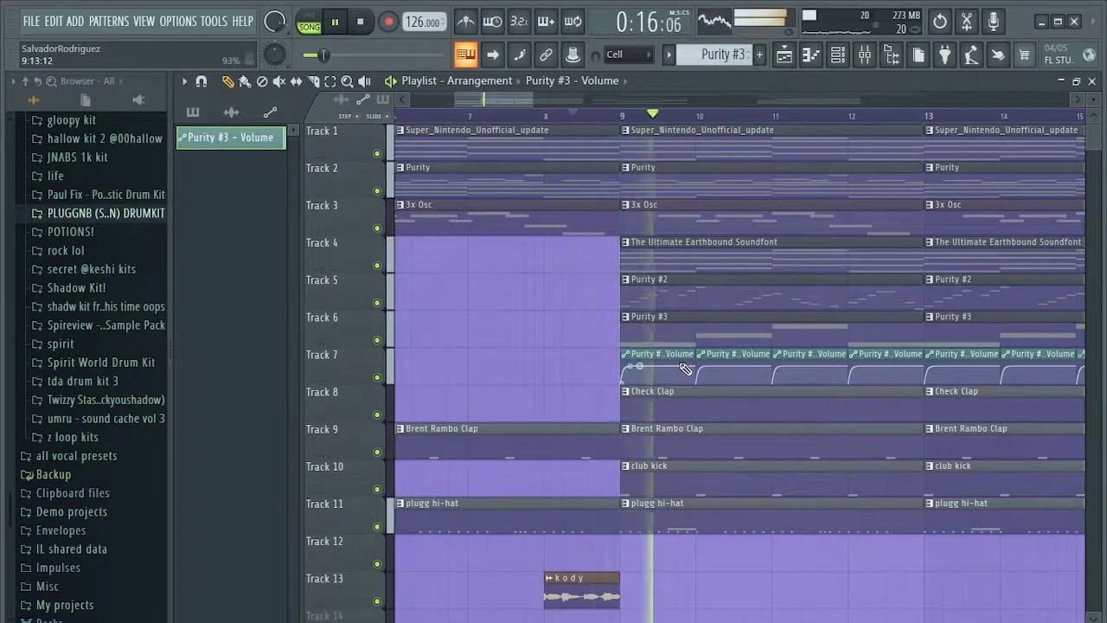
key(space)
- Trim the Purity #3 bass clip to start at bar 11 again and delete the added volume automation clips at bars 9 and 10
drag(621, 335, 760, 348)
right_click(747, 353)
right_click(662, 364)
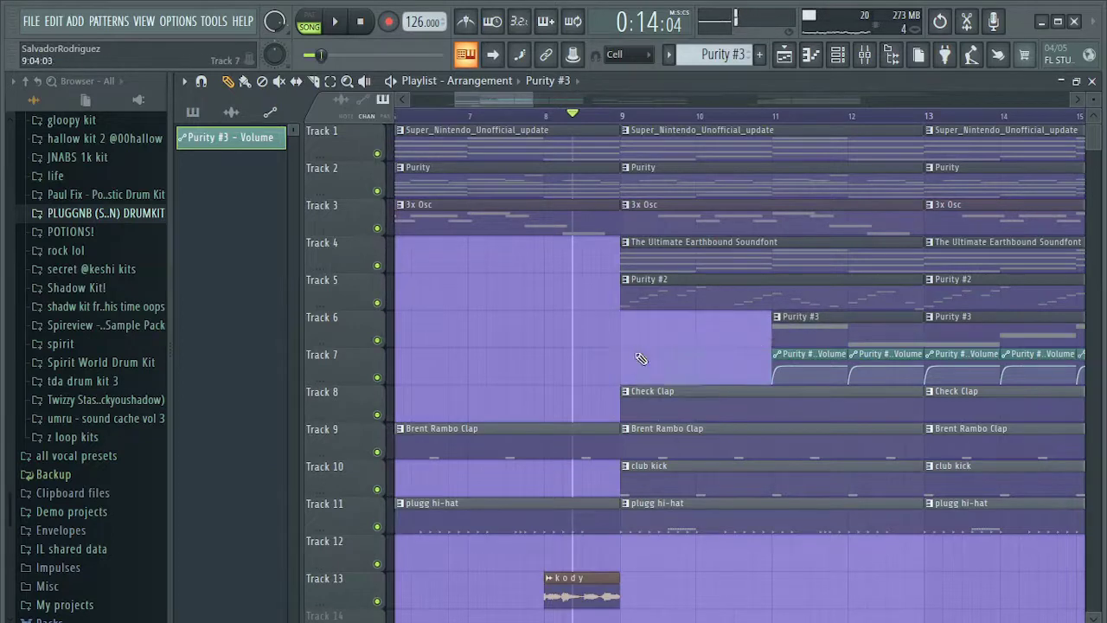
- Play the lead-up to the bass entry from bar 10 with all tracks on, and stop playback
click(621, 117)
click(708, 117)
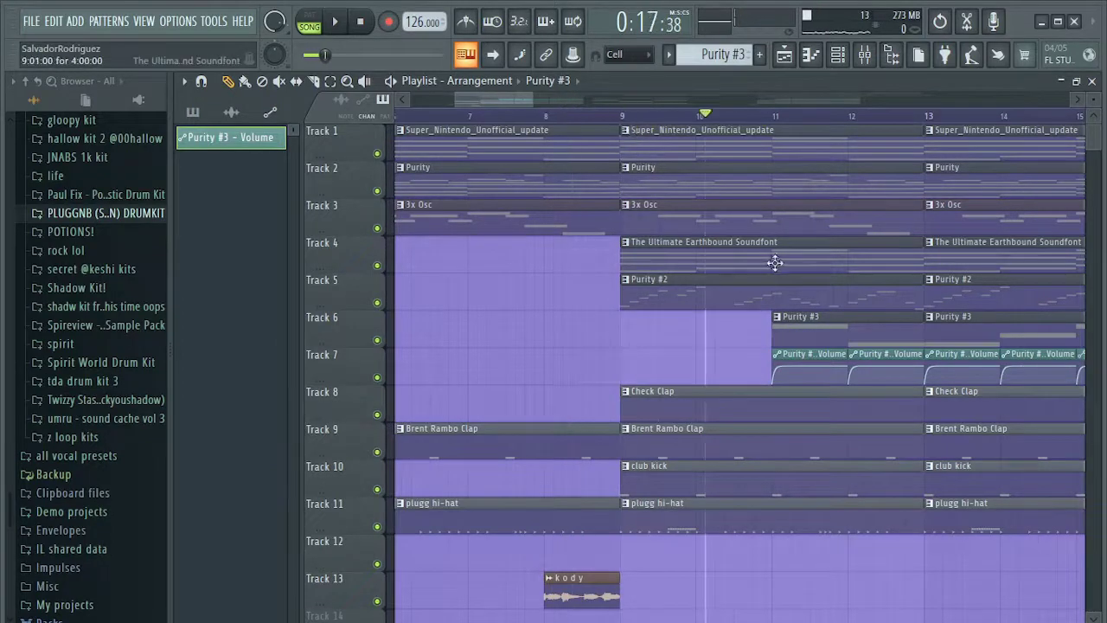
key(space)
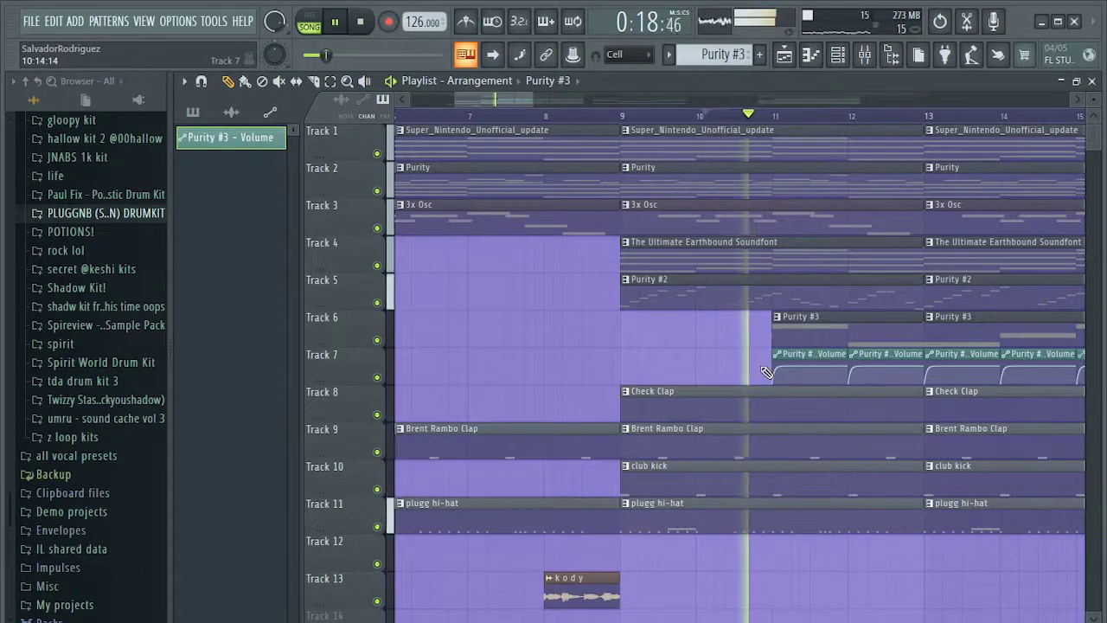
scroll(768, 381, down, 3)
scroll(768, 380, down, 3)
key(space)
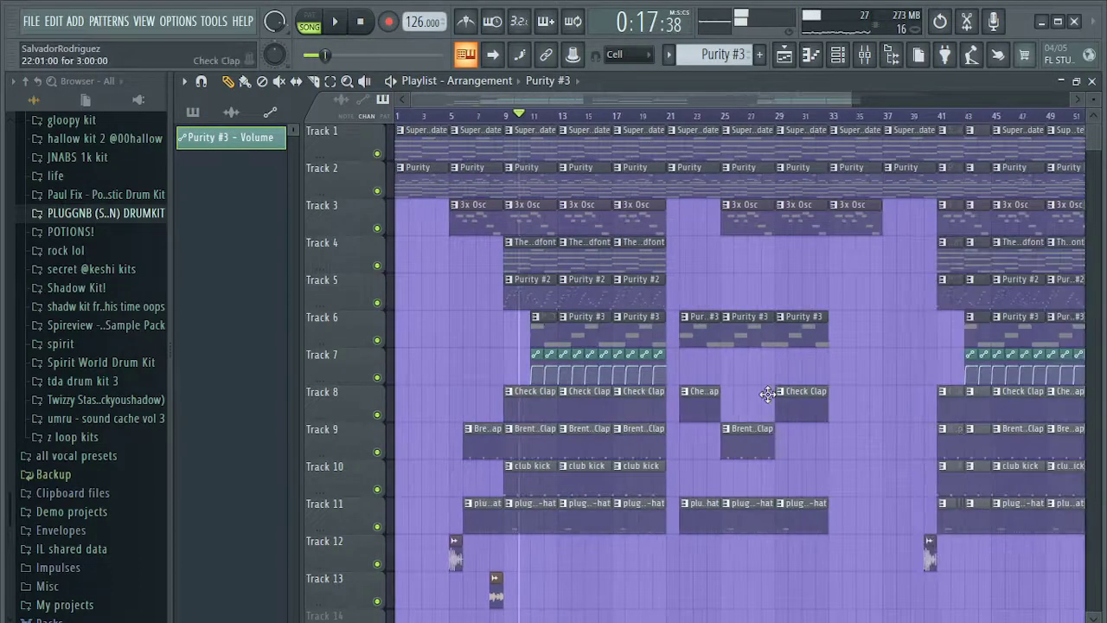
- Locate the break at bar 21 and play the transition into it from the end of bar 20, stopping before bar 22
scroll(769, 395, down, 2)
scroll(605, 398, up, 8)
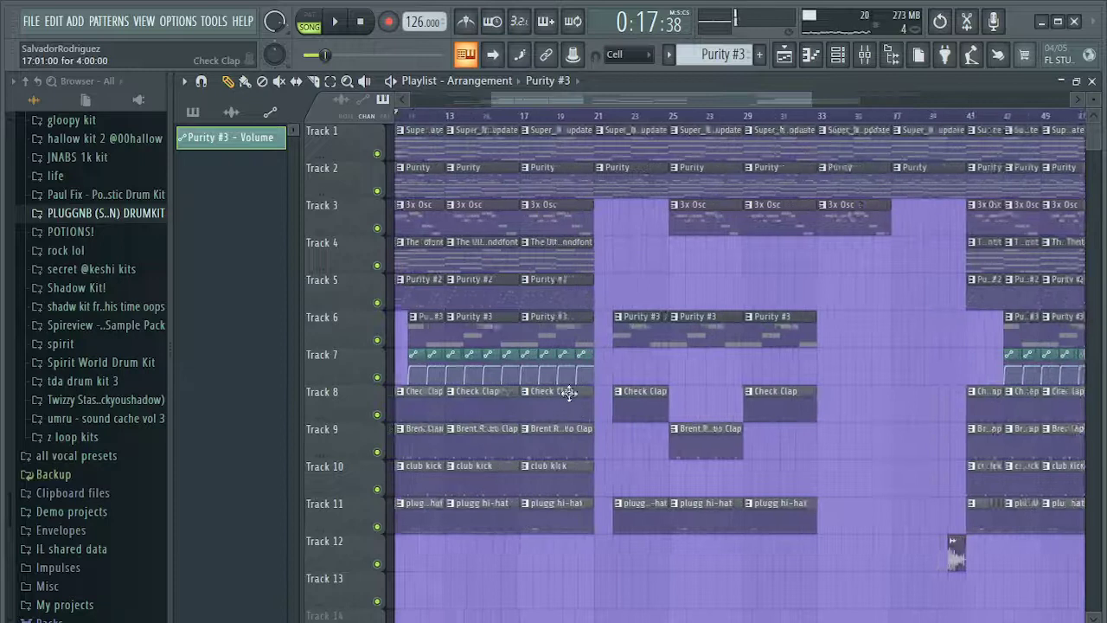
drag(620, 114, 645, 120)
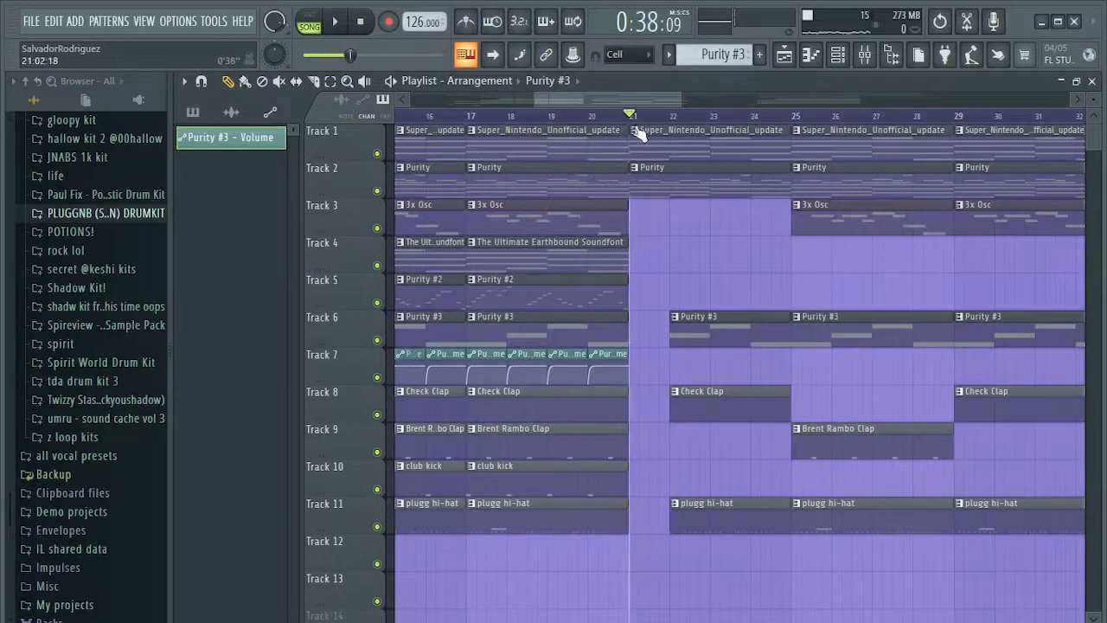
scroll(657, 337, down, 3)
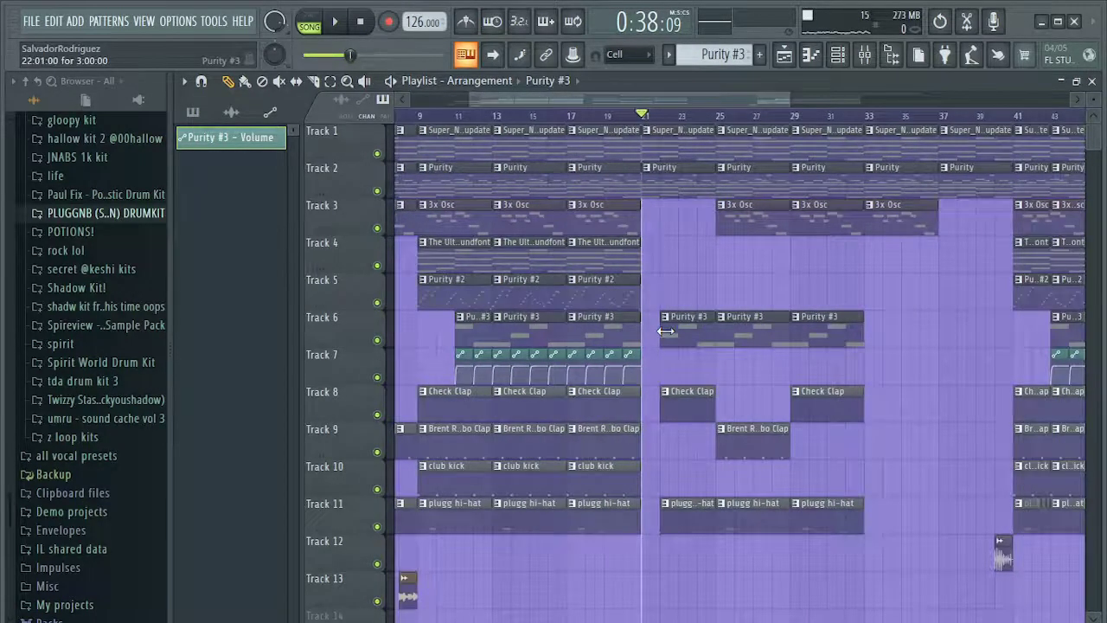
scroll(664, 332, up, 3)
drag(640, 119, 616, 124)
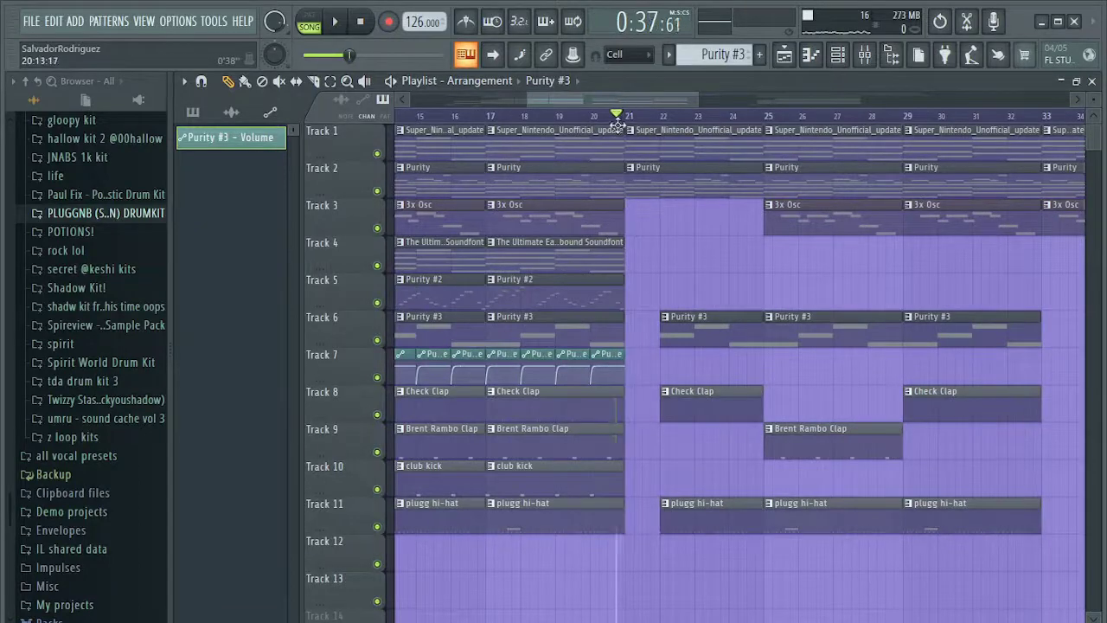
scroll(650, 317, up, 4)
key(space)
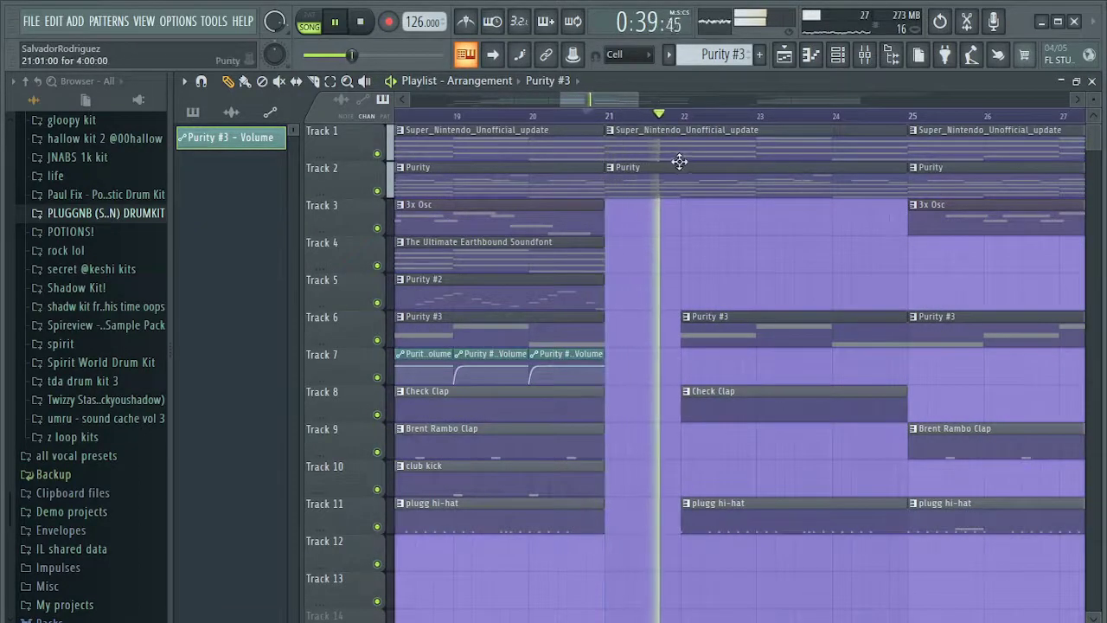
key(space)
- Play the section from bar 22, where the bass, Check Clap and hi-hat come in, and stop playback
drag(671, 115, 684, 114)
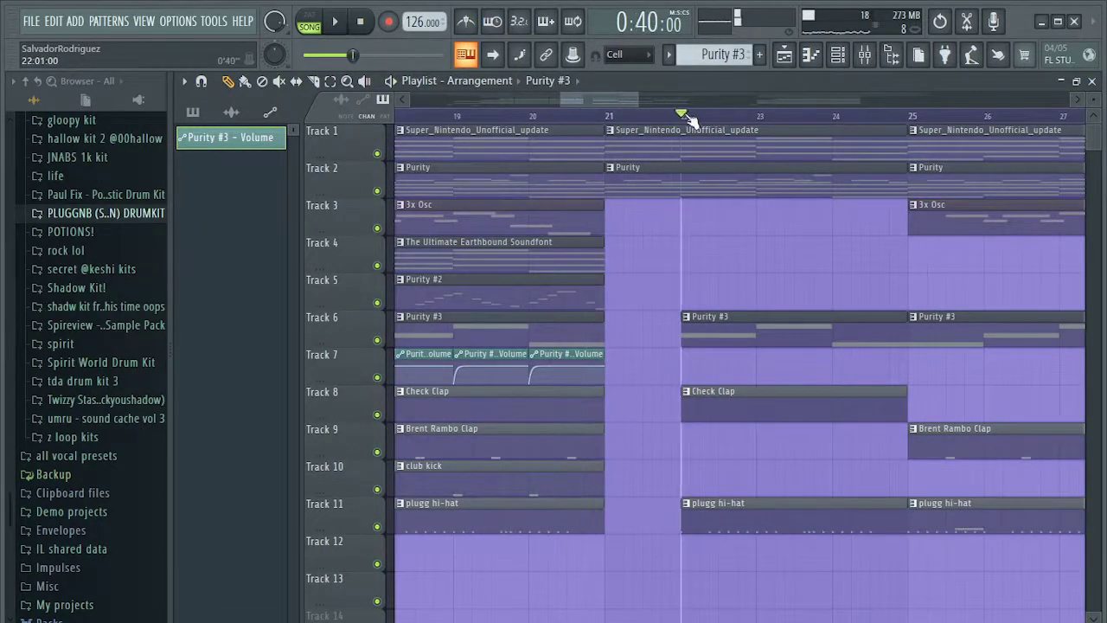
key(space)
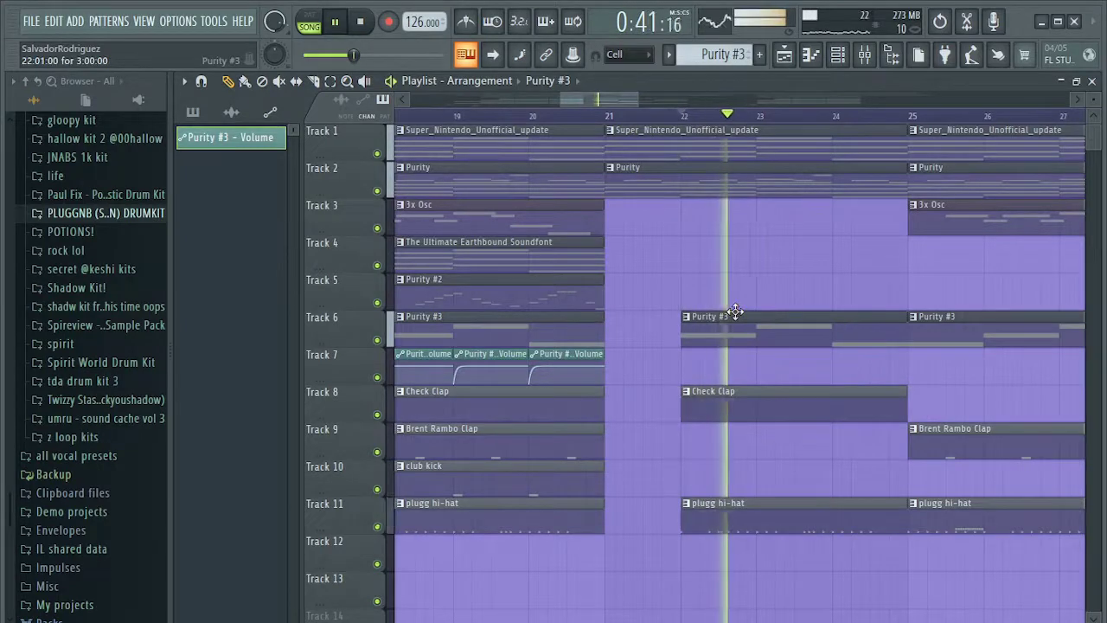
key(space)
- Set the playhead to bar 25 and examine how the claps on Tracks 8 and 9 alternate across bars 22 to 32
scroll(824, 373, down, 3)
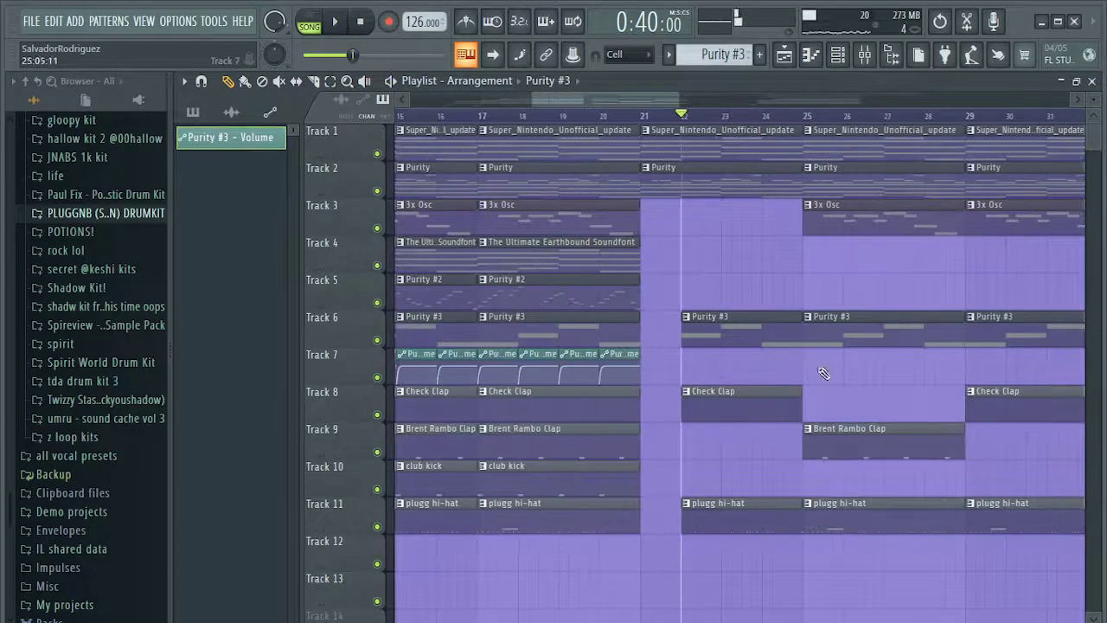
scroll(824, 373, down, 3)
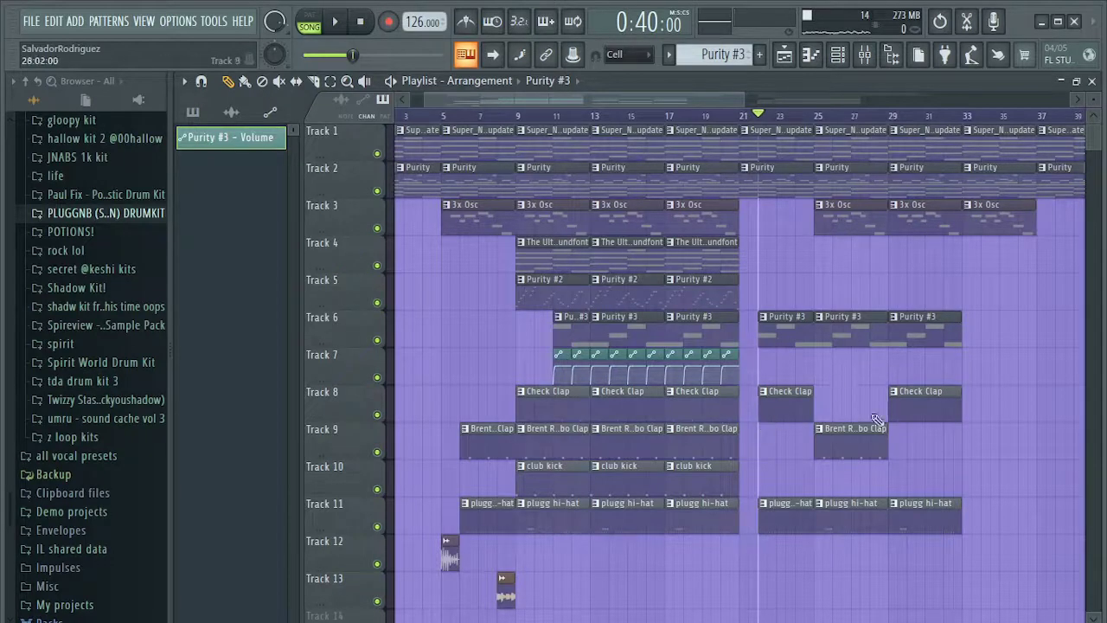
scroll(877, 420, up, 2)
click(765, 115)
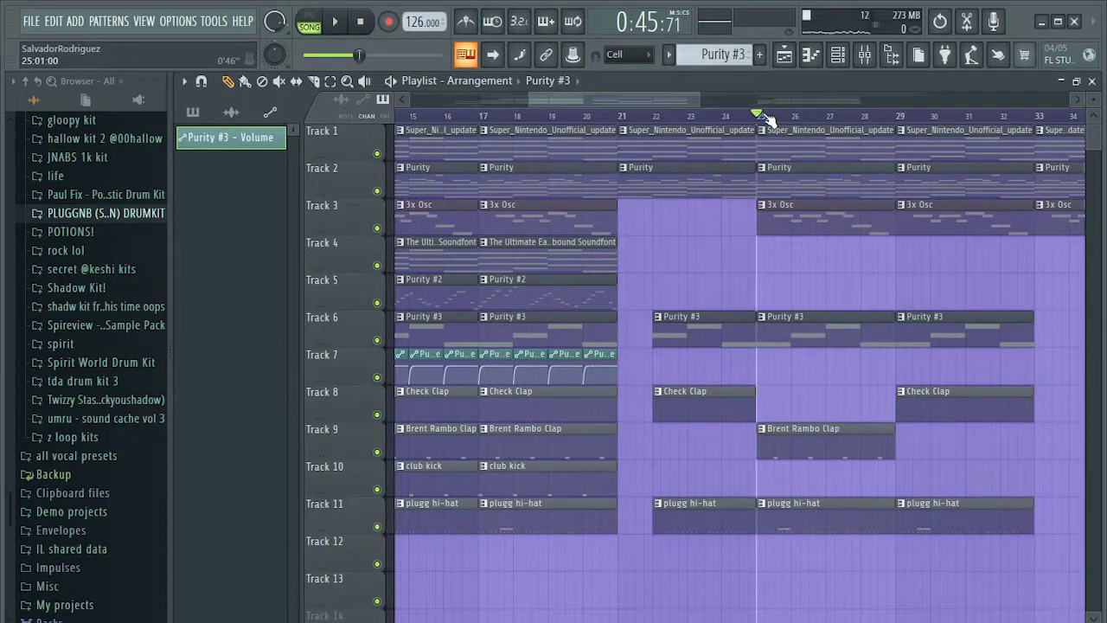
scroll(827, 328, down, 1)
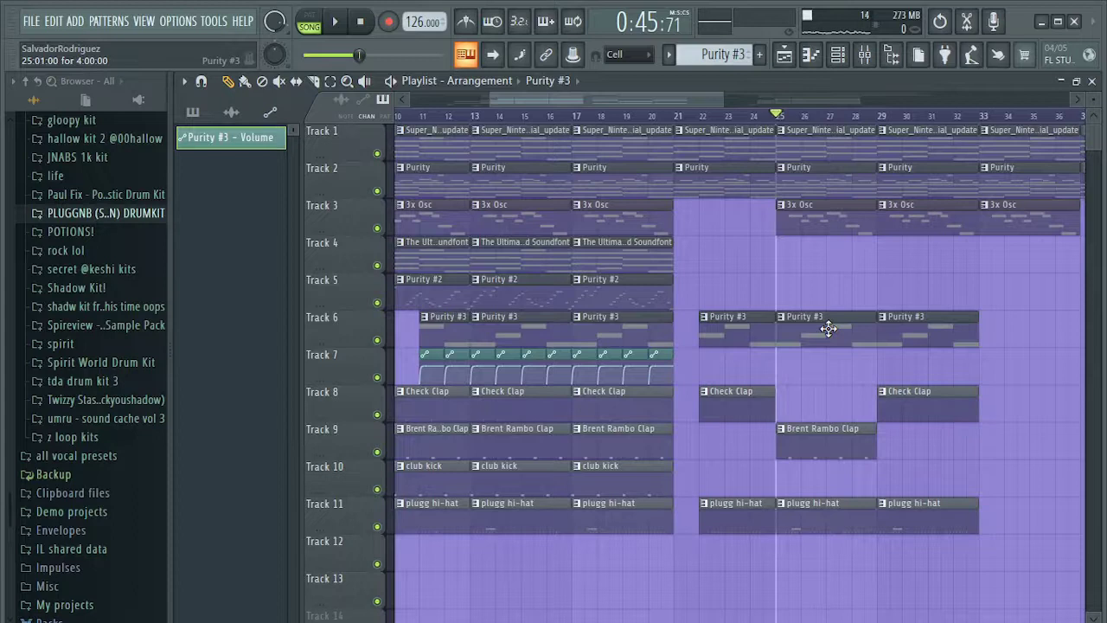
scroll(824, 318, up, 1)
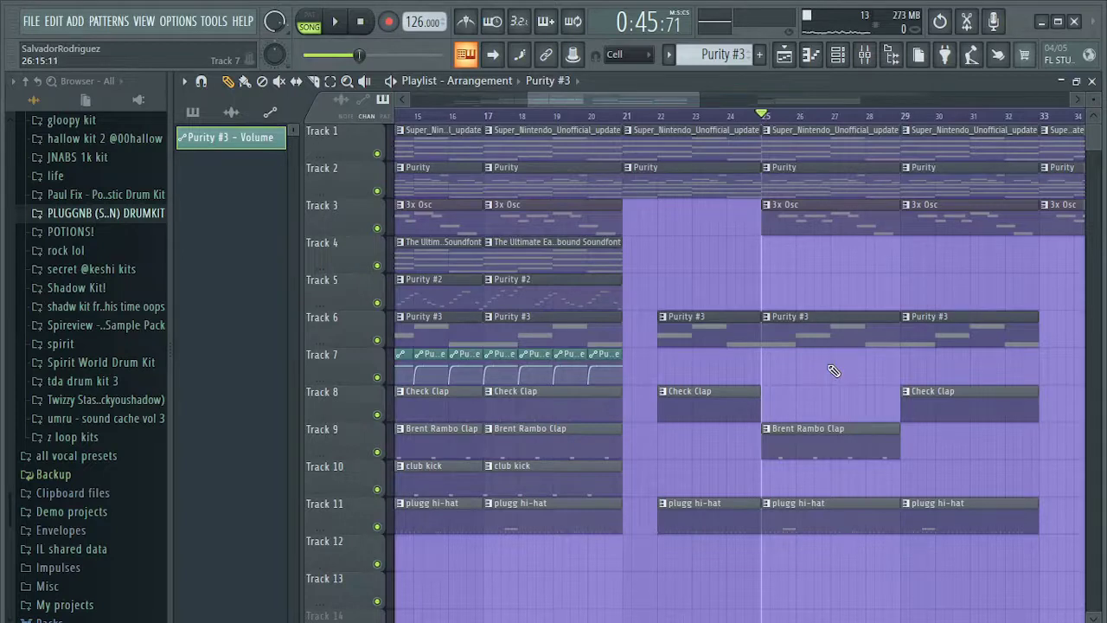
scroll(834, 371, down, 6)
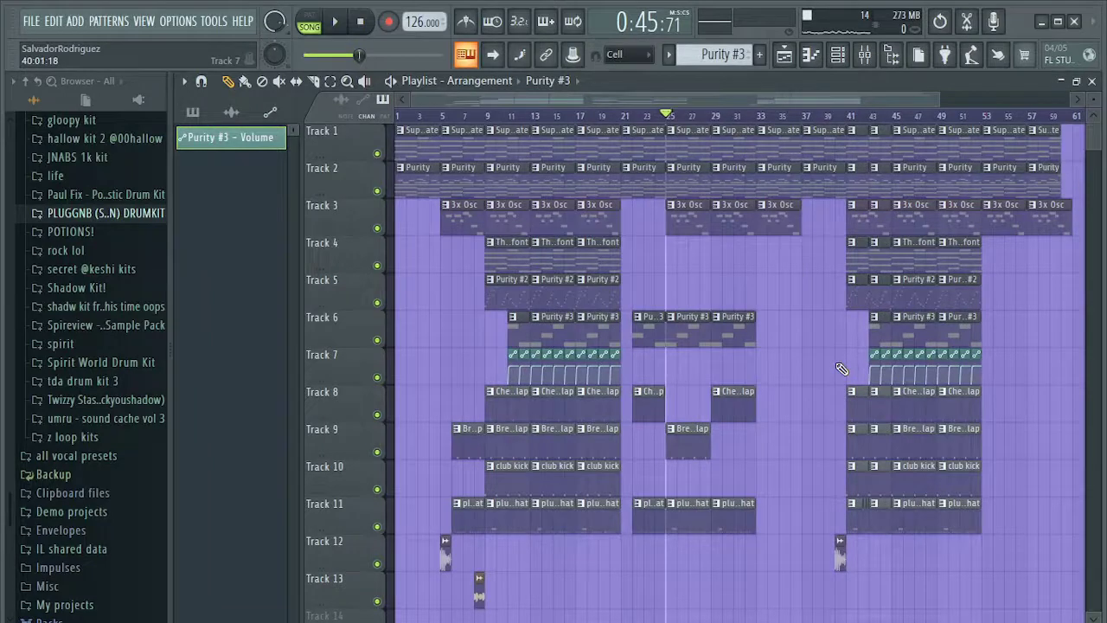
scroll(649, 385, up, 4)
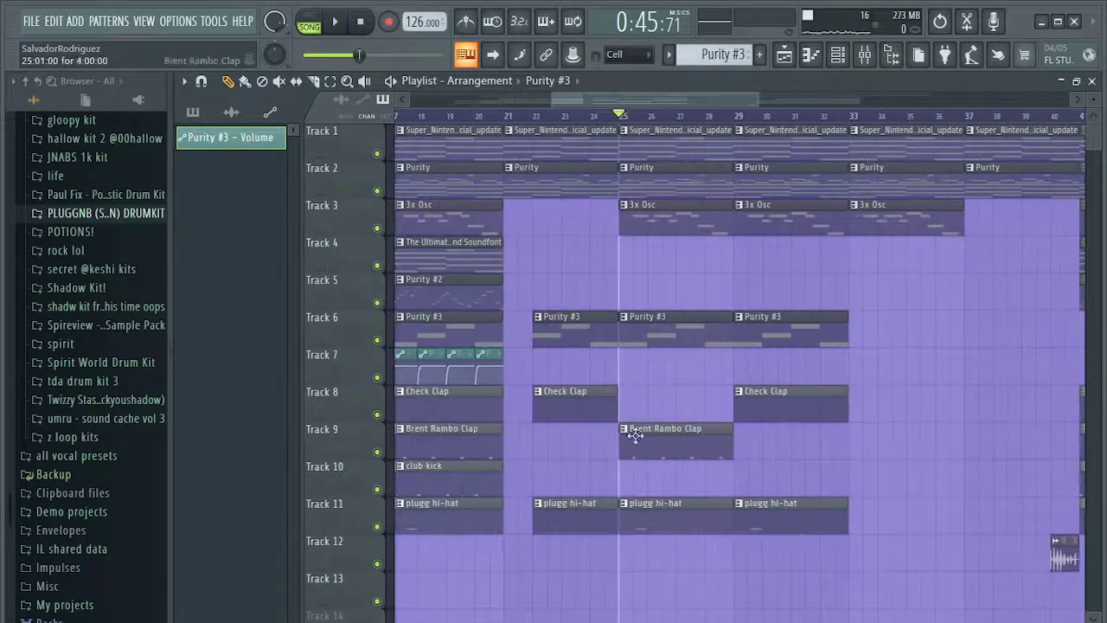
- Play the change from Check Clap to Brent Rambo Clap, starting within bar 24 and running into bar 25, and stop playback
scroll(697, 443, up, 4)
click(827, 398)
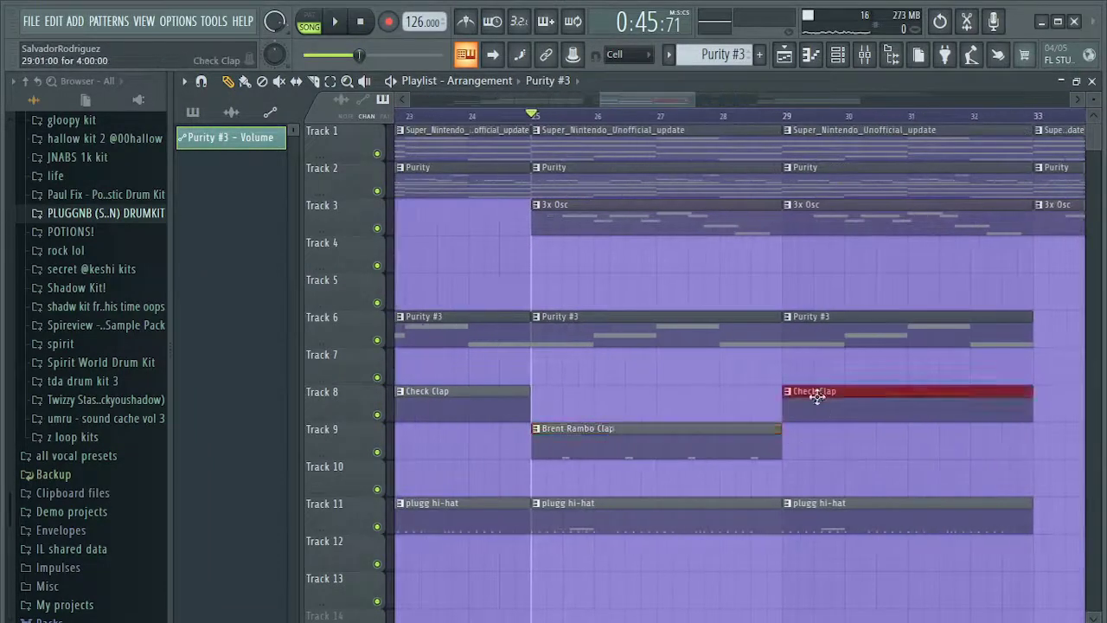
scroll(792, 429, down, 2)
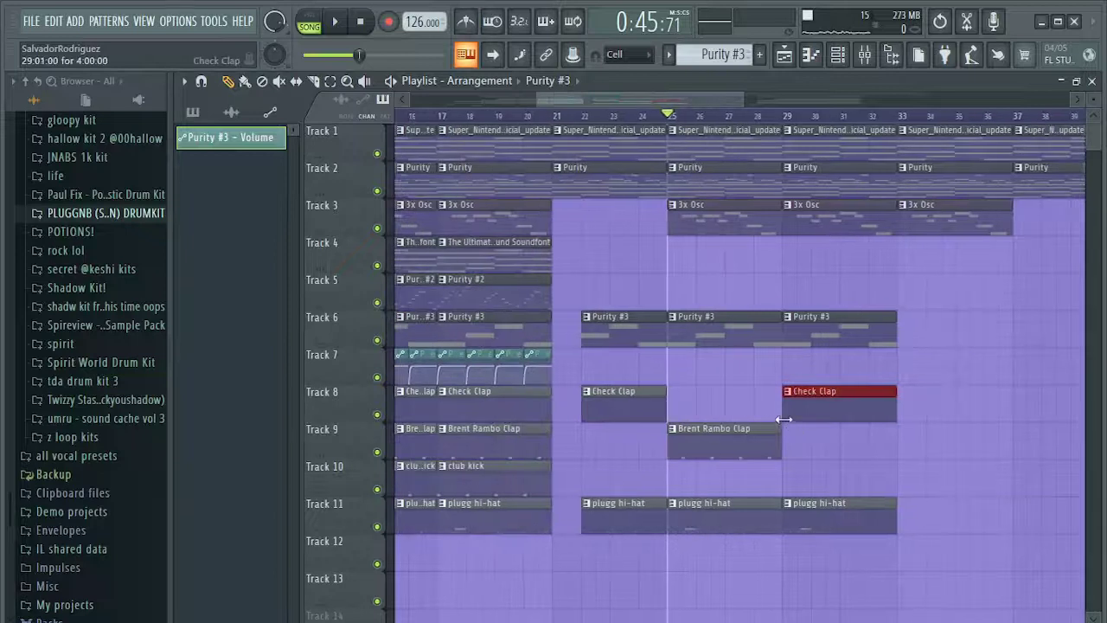
scroll(667, 285, up, 4)
click(689, 117)
key(space)
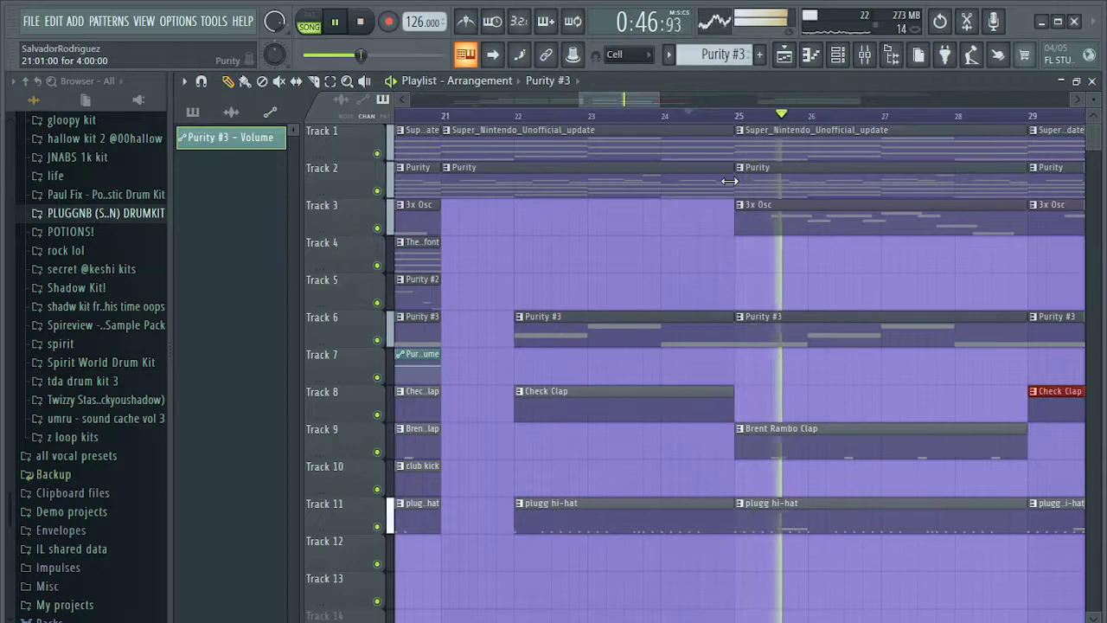
key(space)
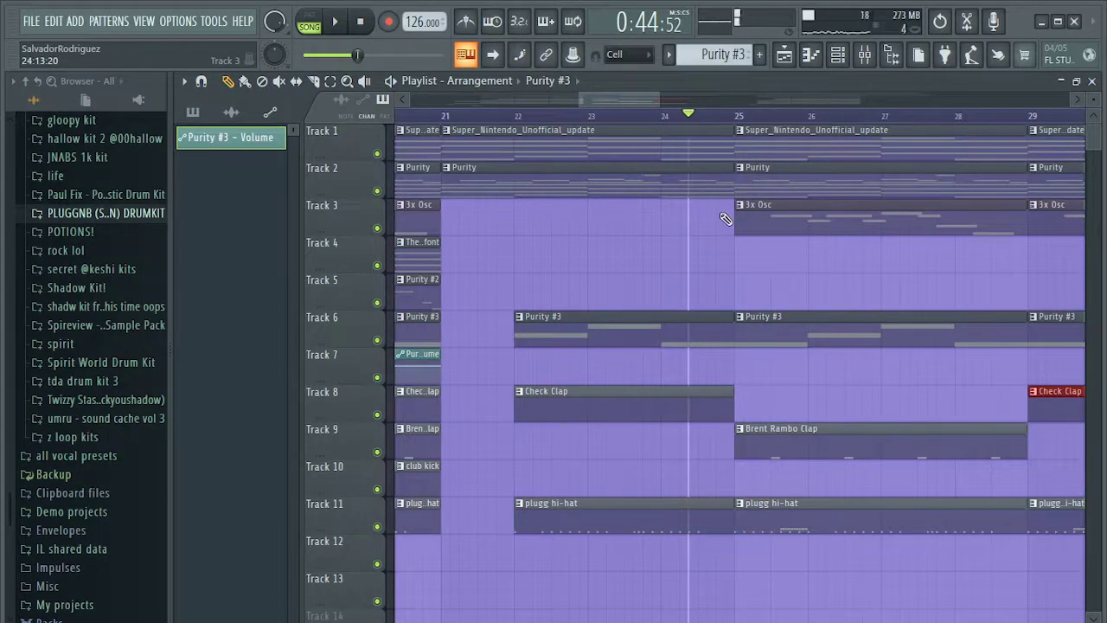
- Play the stripped-back section from bar 33, where the bass, clap and hi-hat drop out, and stop playback
scroll(734, 251, down, 2)
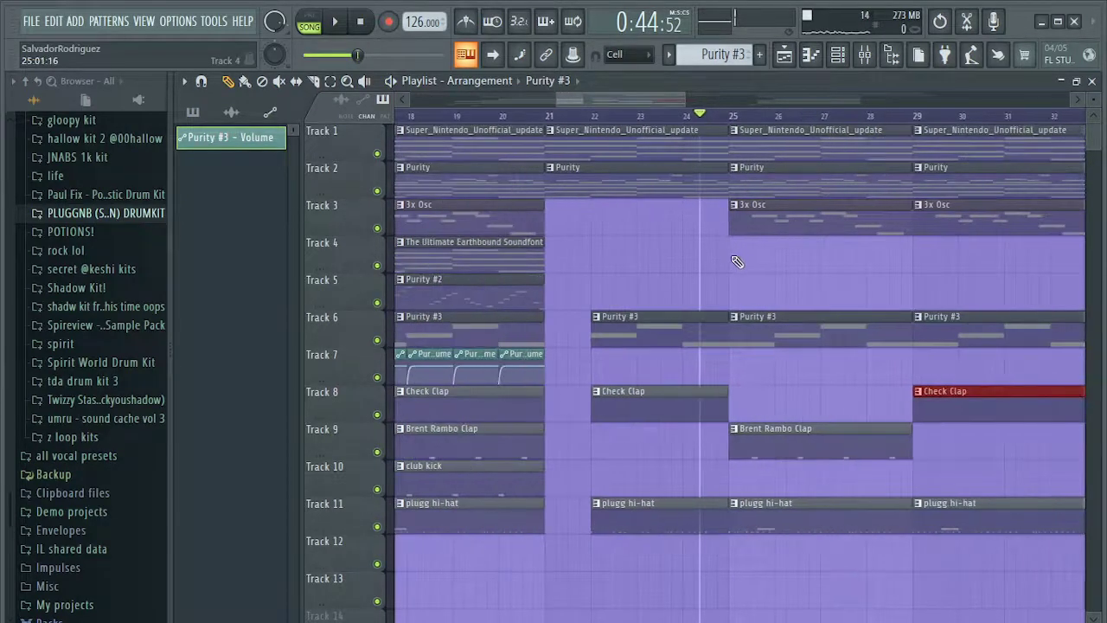
scroll(737, 261, down, 2)
scroll(960, 308, down, 1)
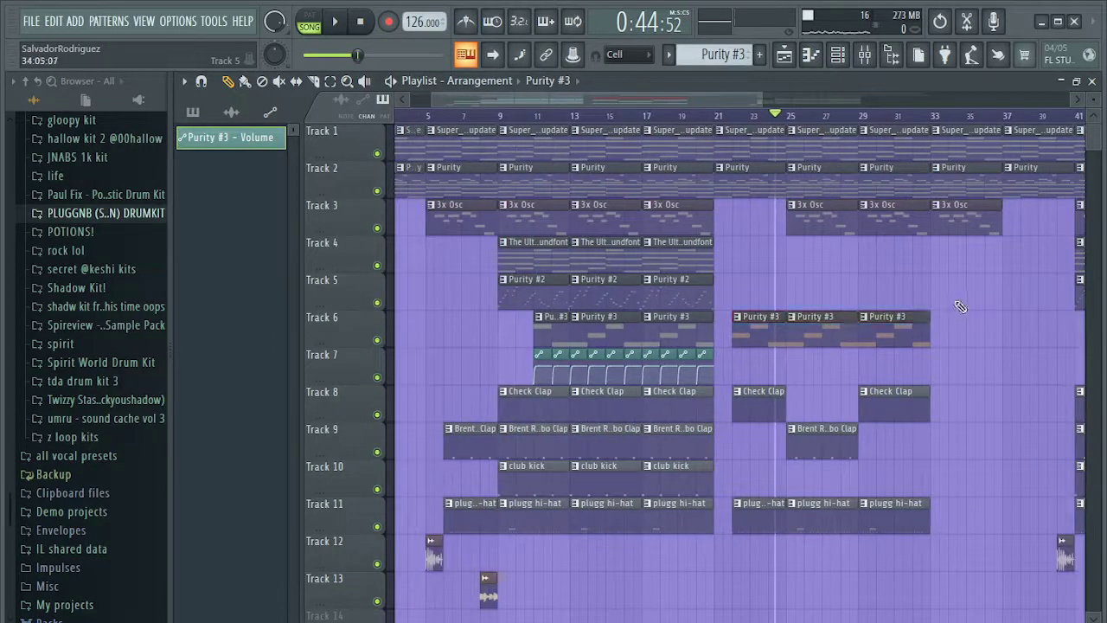
scroll(961, 307, up, 3)
click(735, 115)
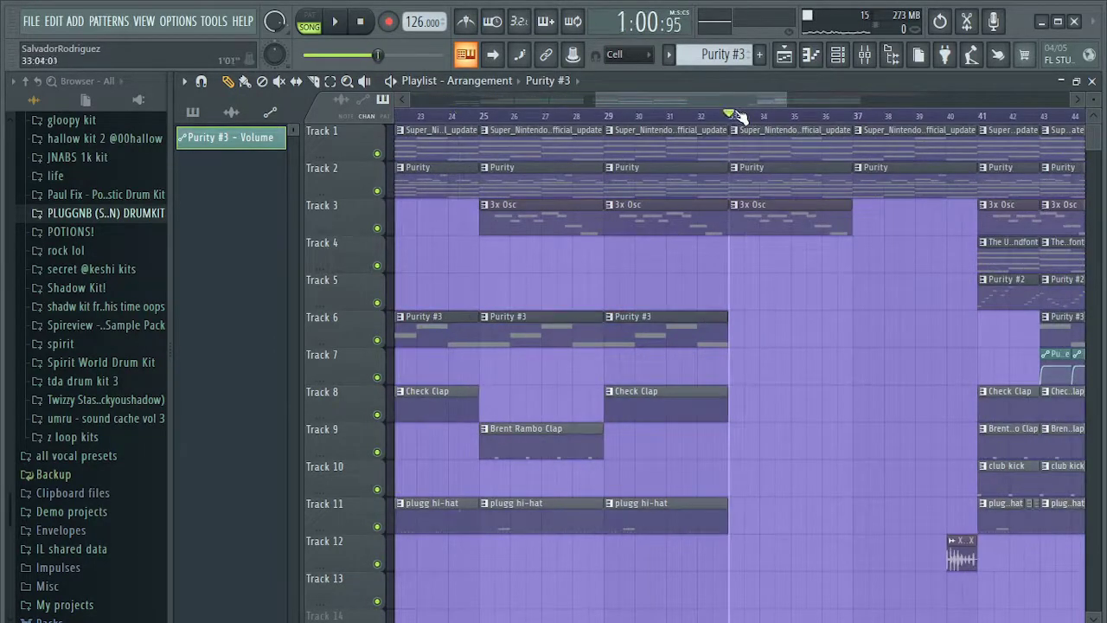
key(space)
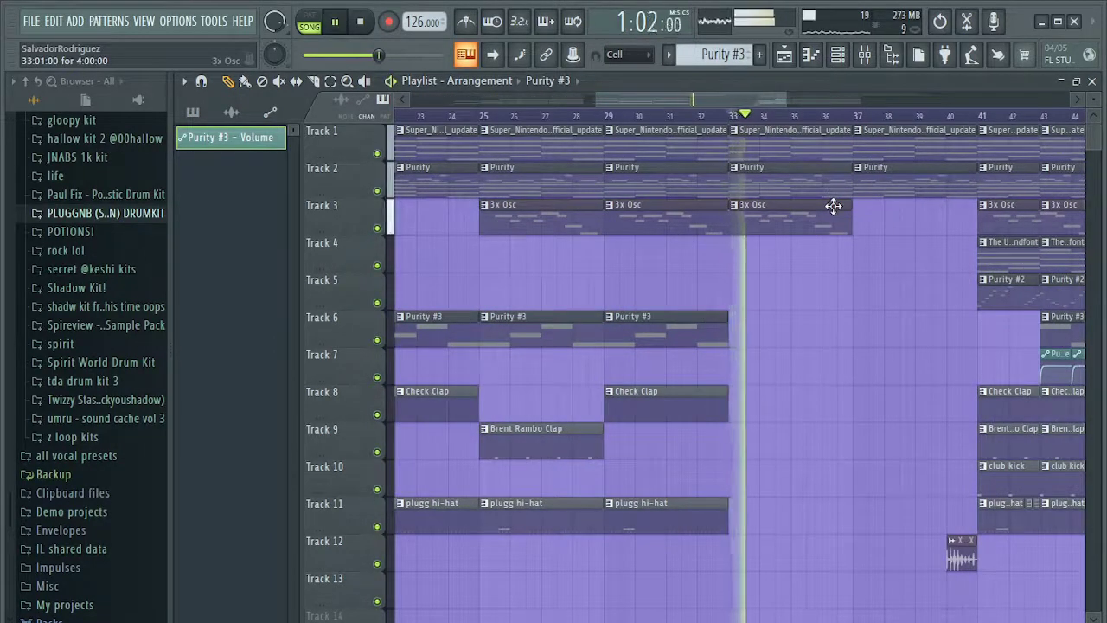
key(space)
- Play the Xool Keys FX lead-in from bar 40 into the second drop at bar 41, and stop playback
scroll(773, 119, up, 2)
drag(803, 269, 770, 232)
scroll(761, 130, down, 5)
scroll(951, 259, up, 4)
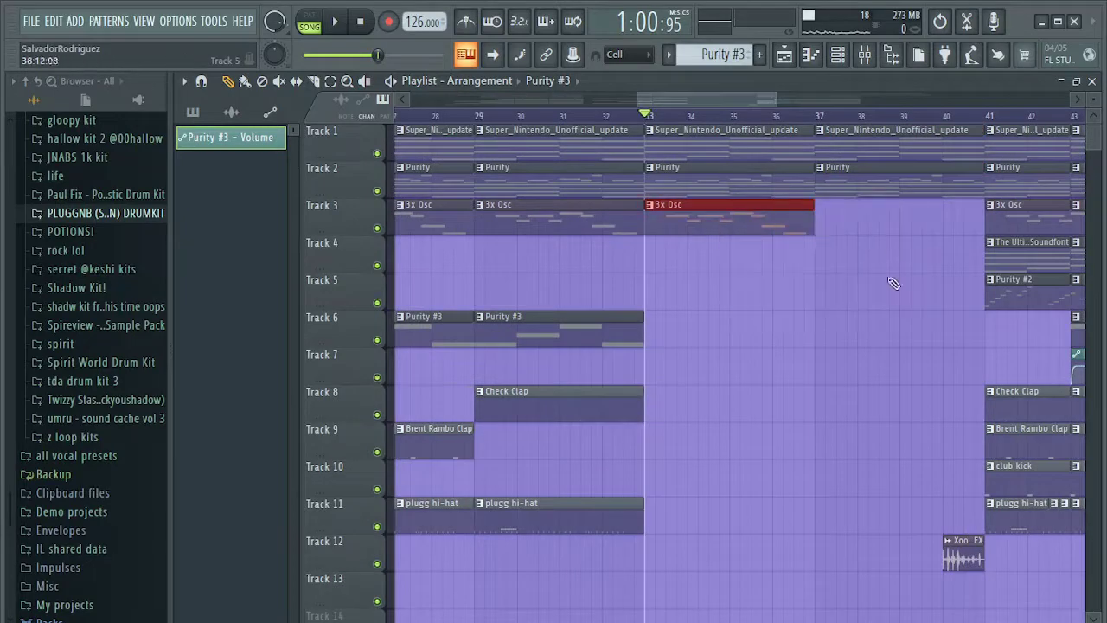
click(945, 115)
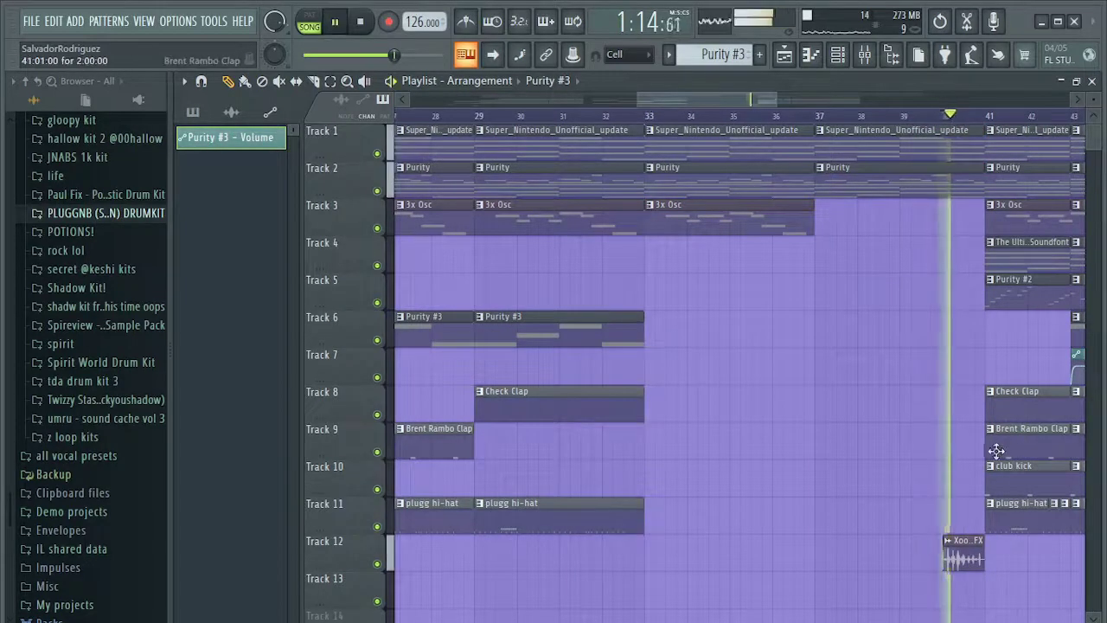
scroll(920, 452, up, 2)
scroll(942, 311, up, 1)
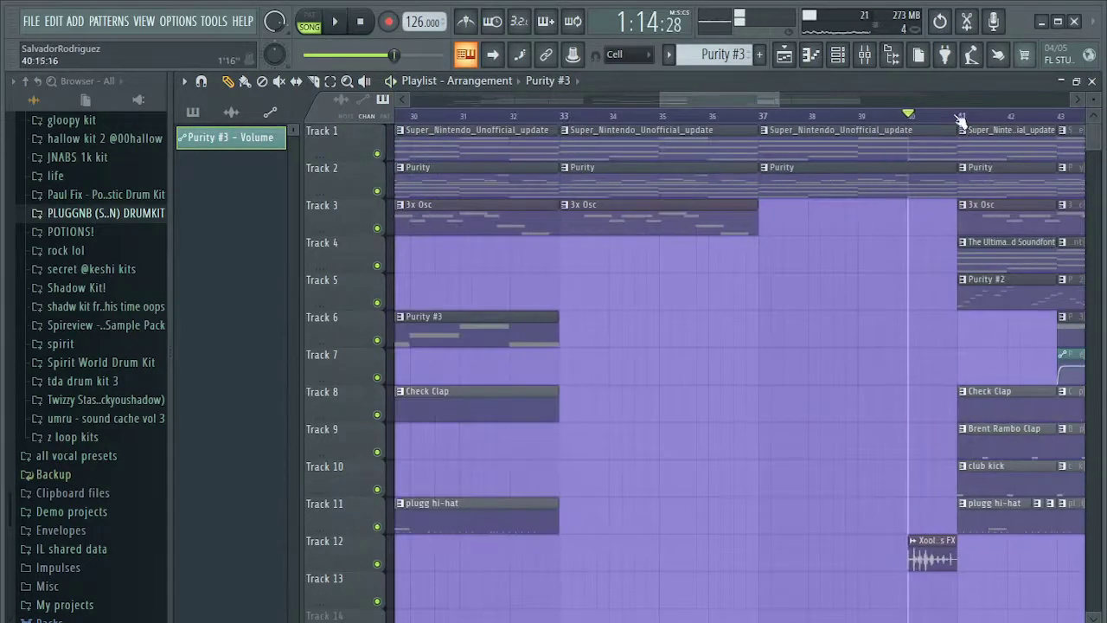
scroll(978, 139, down, 2)
key(space)
scroll(999, 346, up, 2)
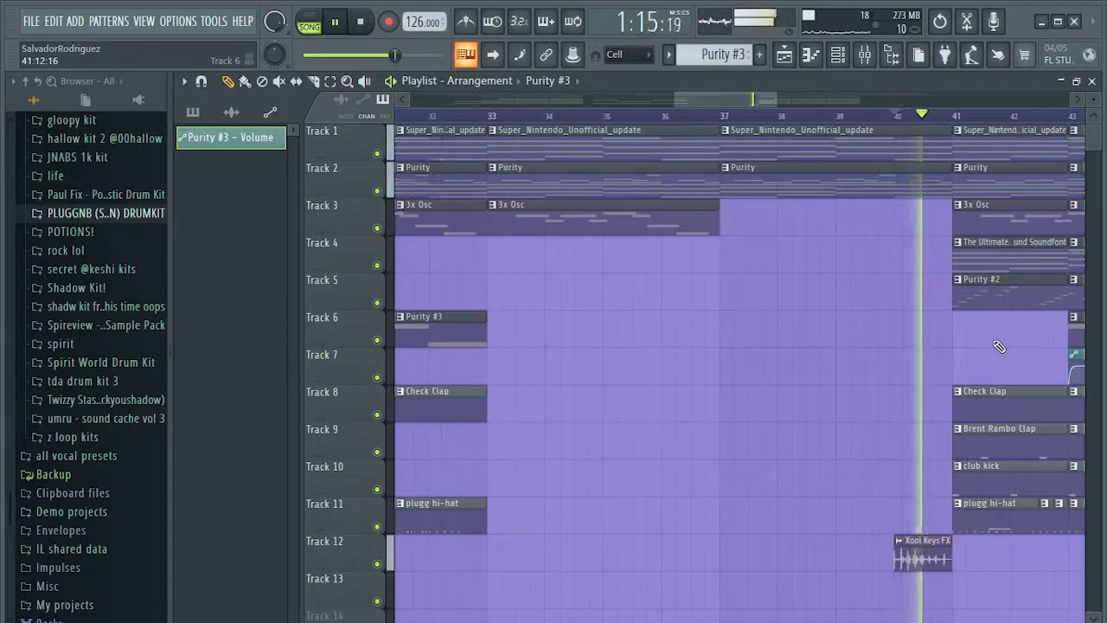
key(space)
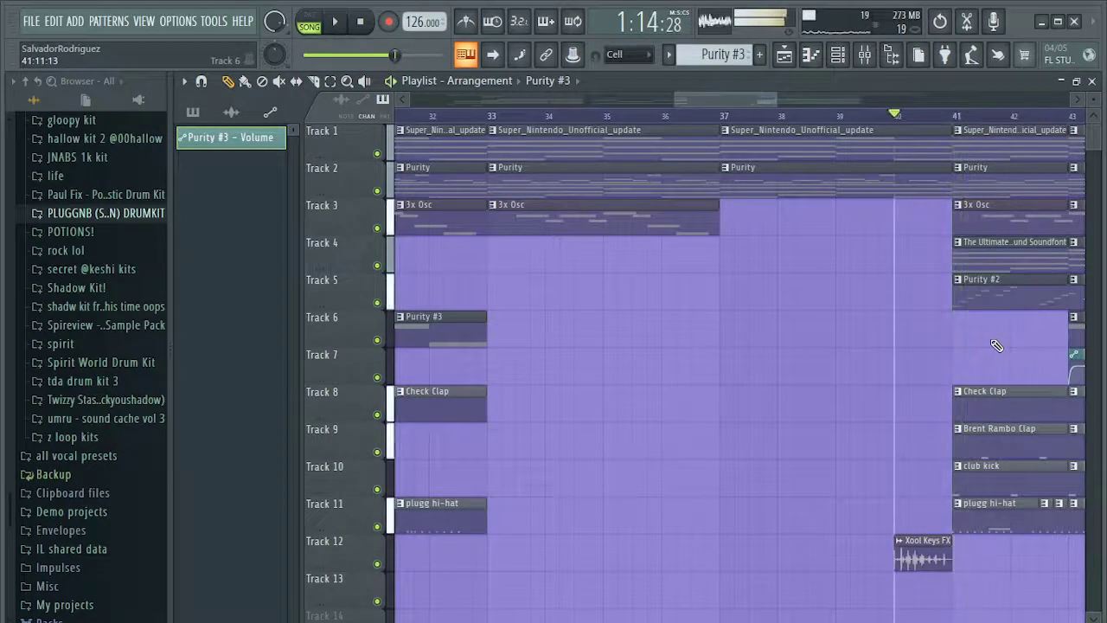
- Open the Channel rack and filter it to show the Unsorted channels
scroll(997, 338, down, 4)
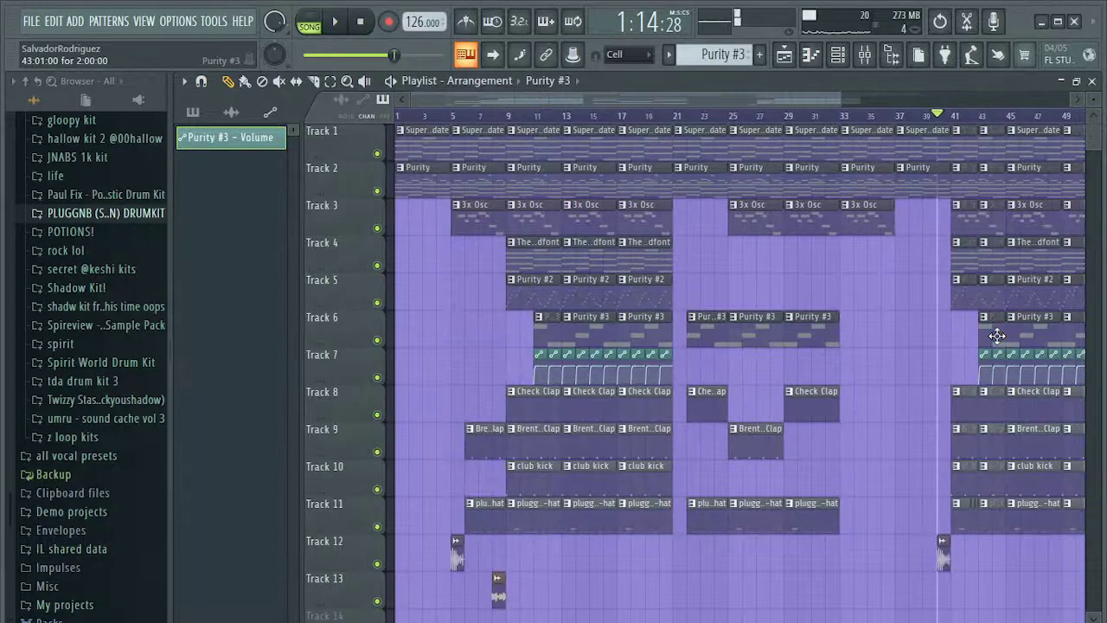
scroll(998, 336, down, 1)
scroll(992, 343, down, 1)
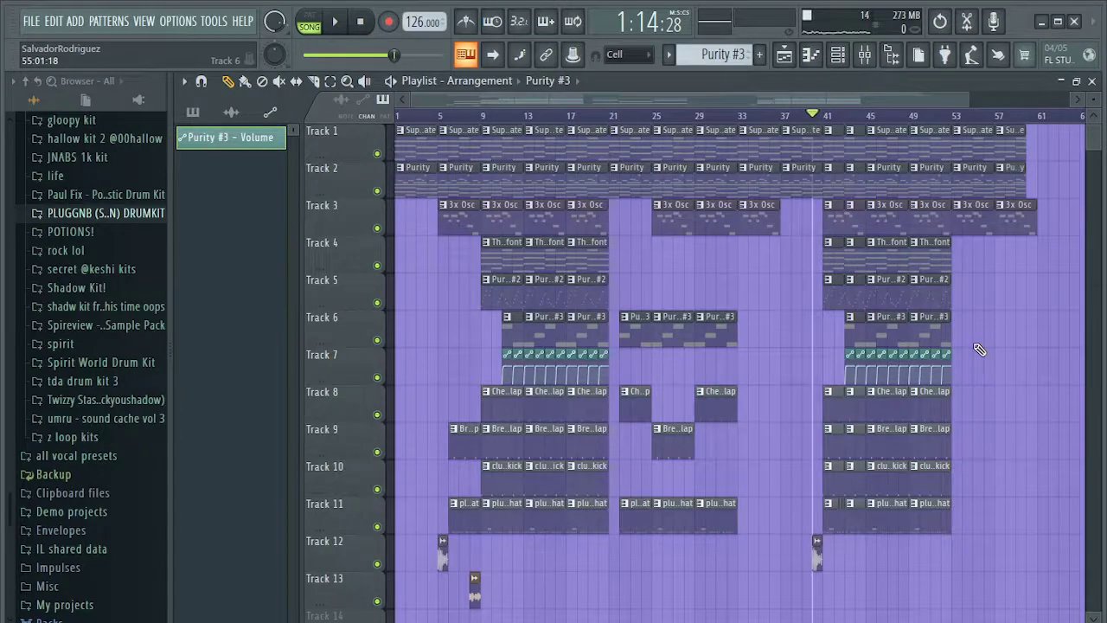
click(837, 55)
click(500, 229)
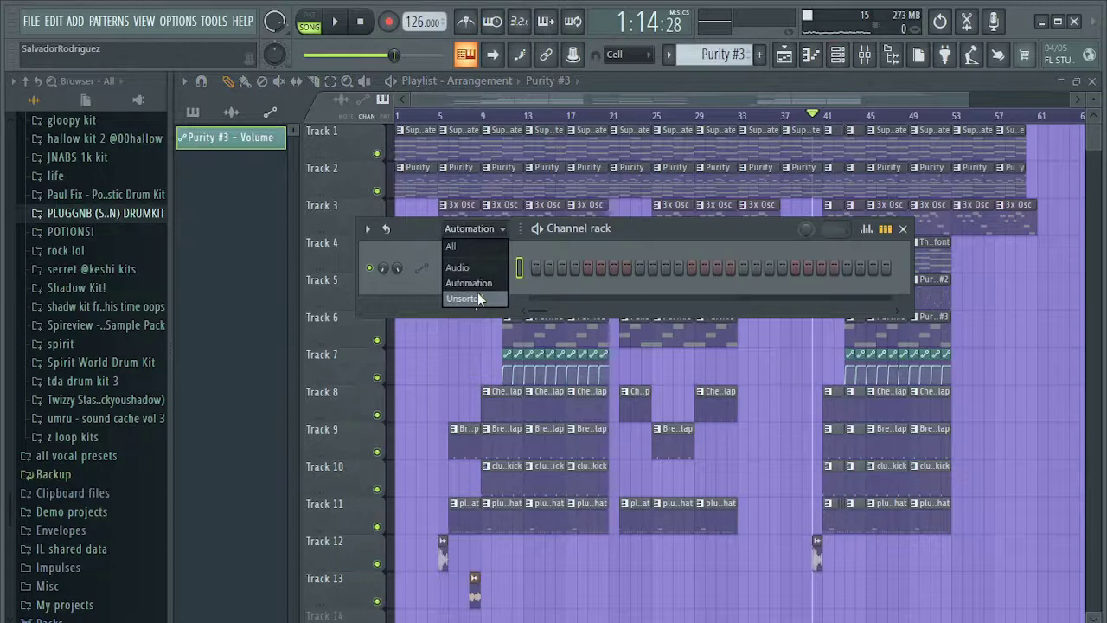
click(476, 296)
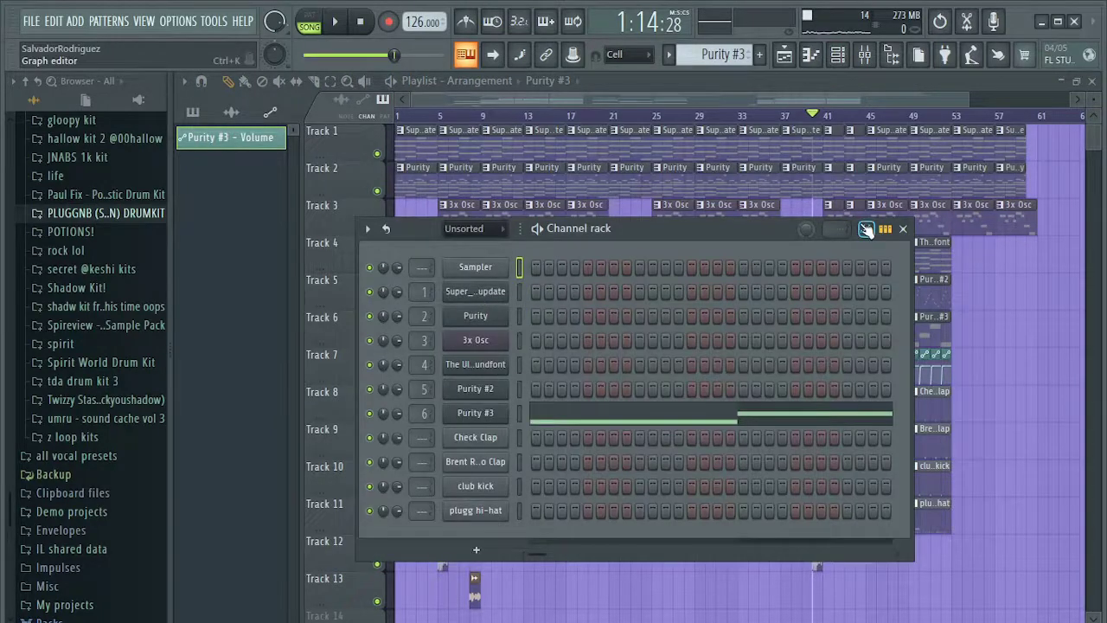